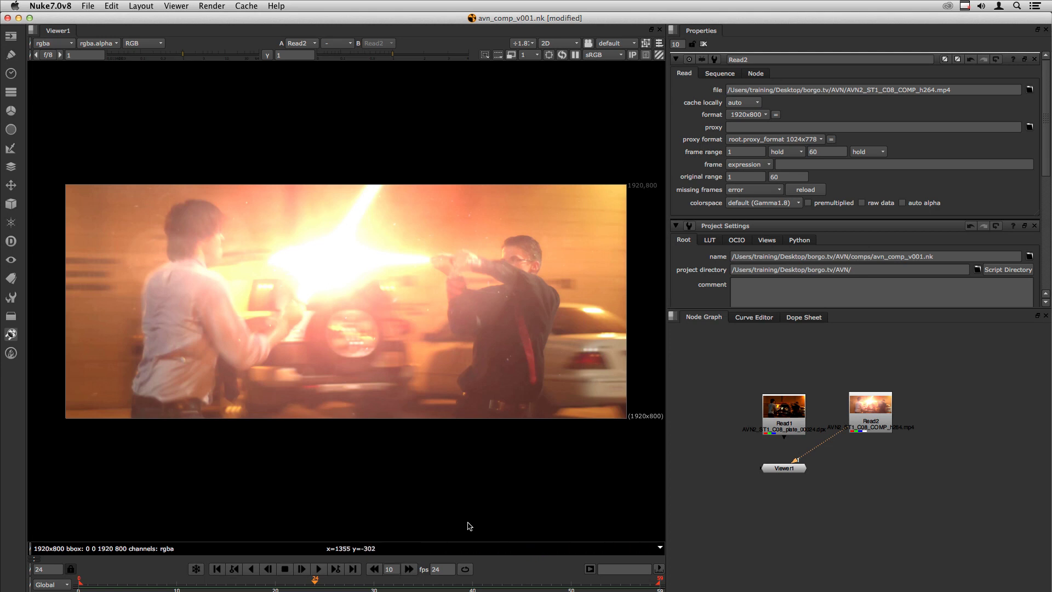
# - Inspect the finished lightsaber comp around frames 52 and 53, and play the clip through
pyautogui.click(591, 584)
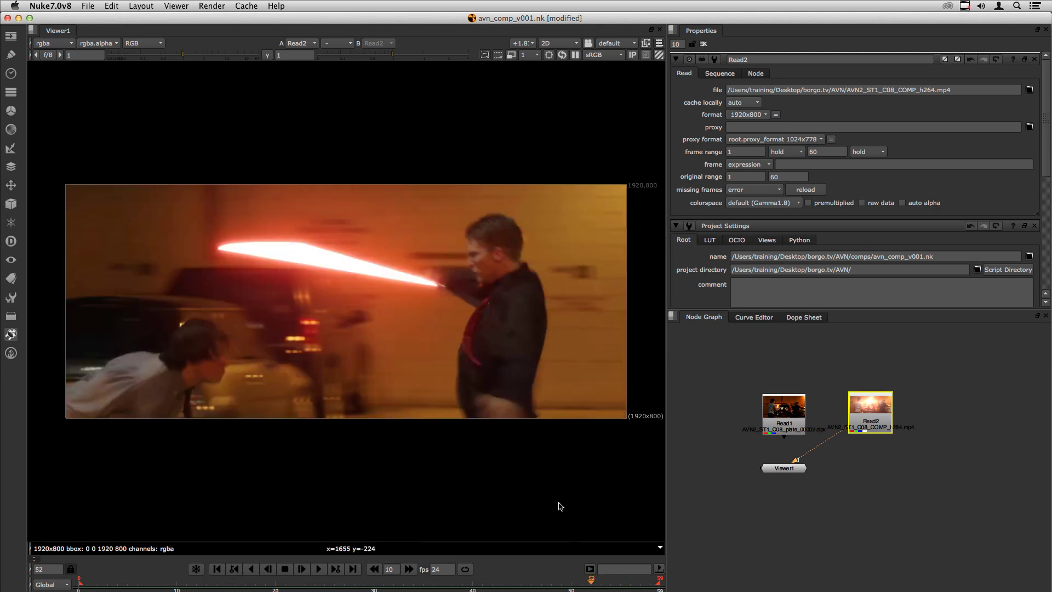
pyautogui.press('Right')
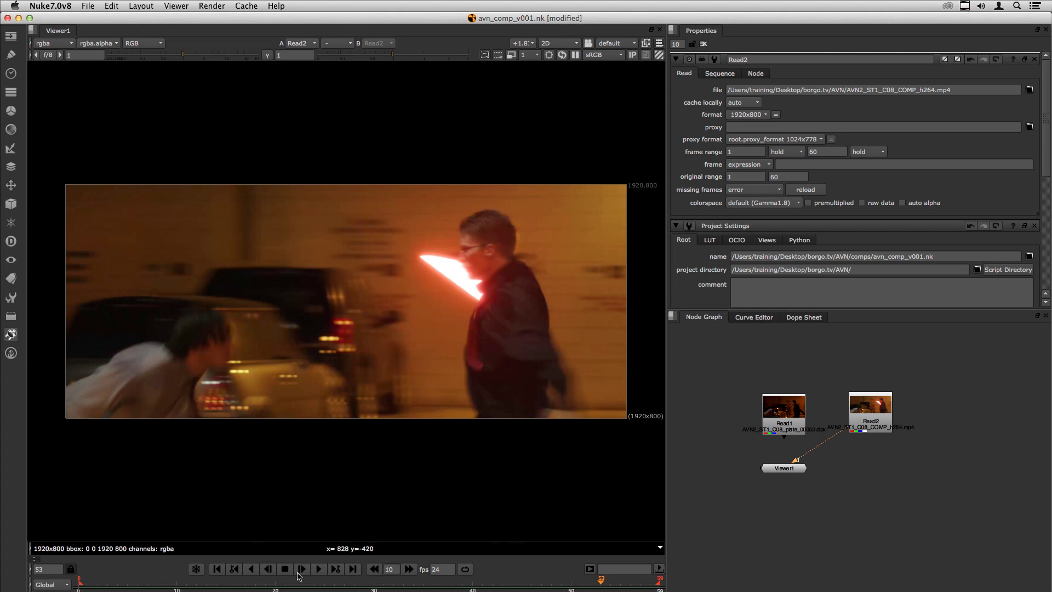
pyautogui.click(318, 569)
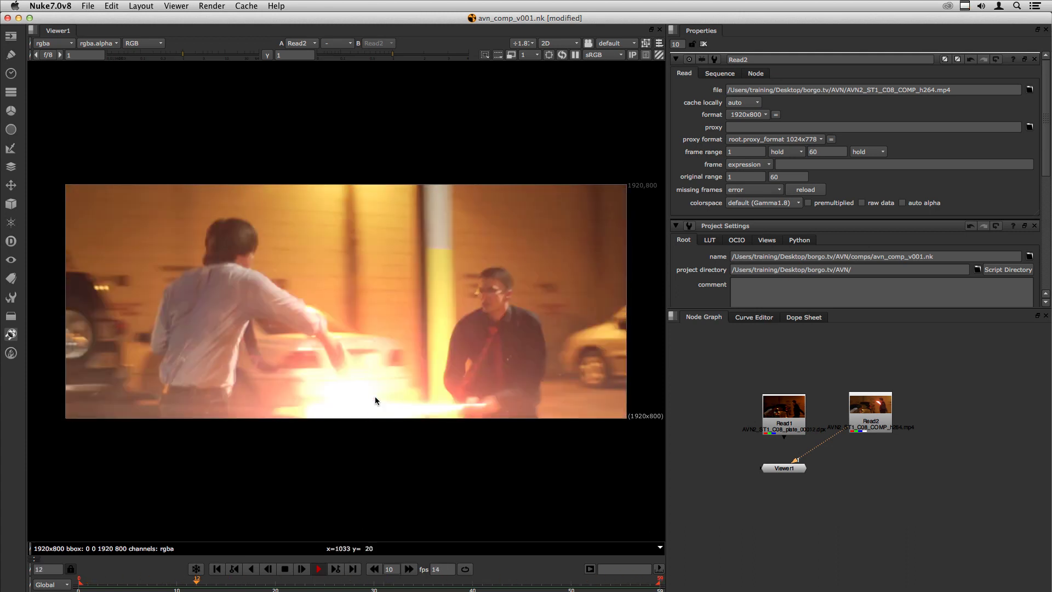
pyautogui.click(283, 570)
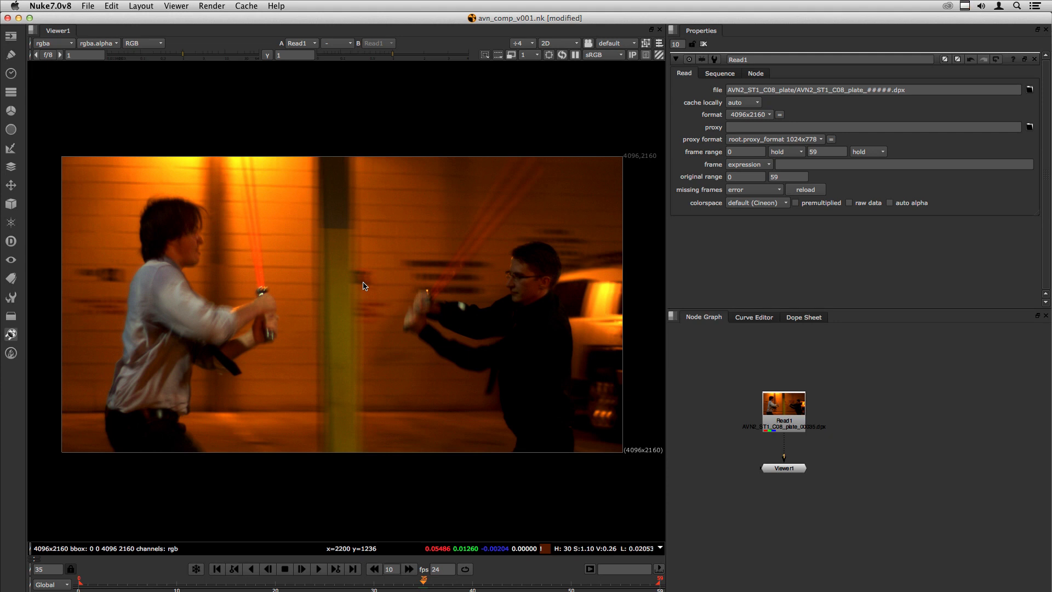
# - Switch the viewer to proxy mode so the 4096x2160 plate displays at reduced resolution
pyautogui.click(511, 56)
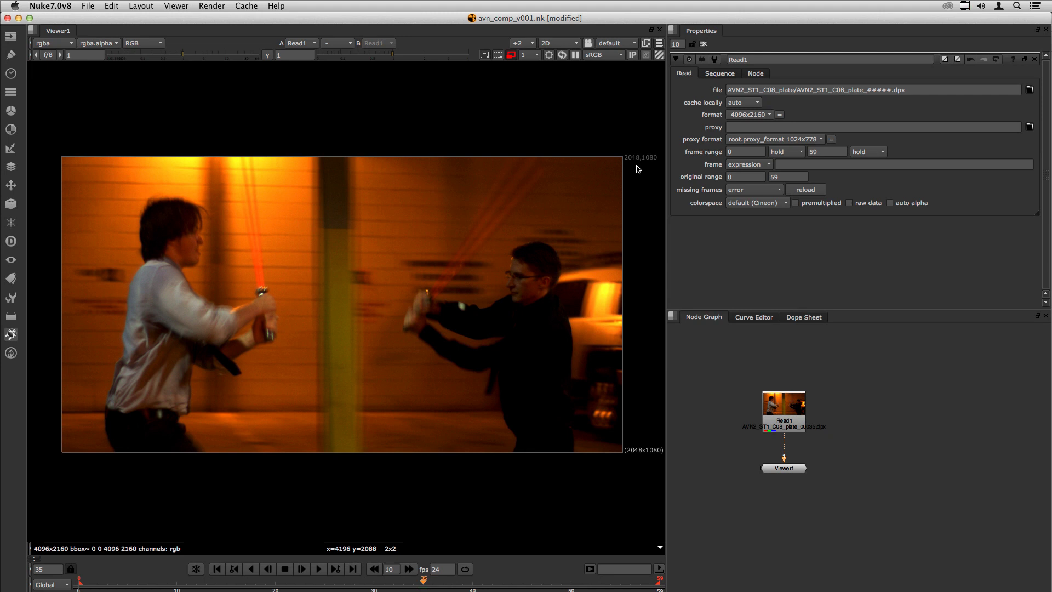
pyautogui.hotkey('ctrl', 'p')
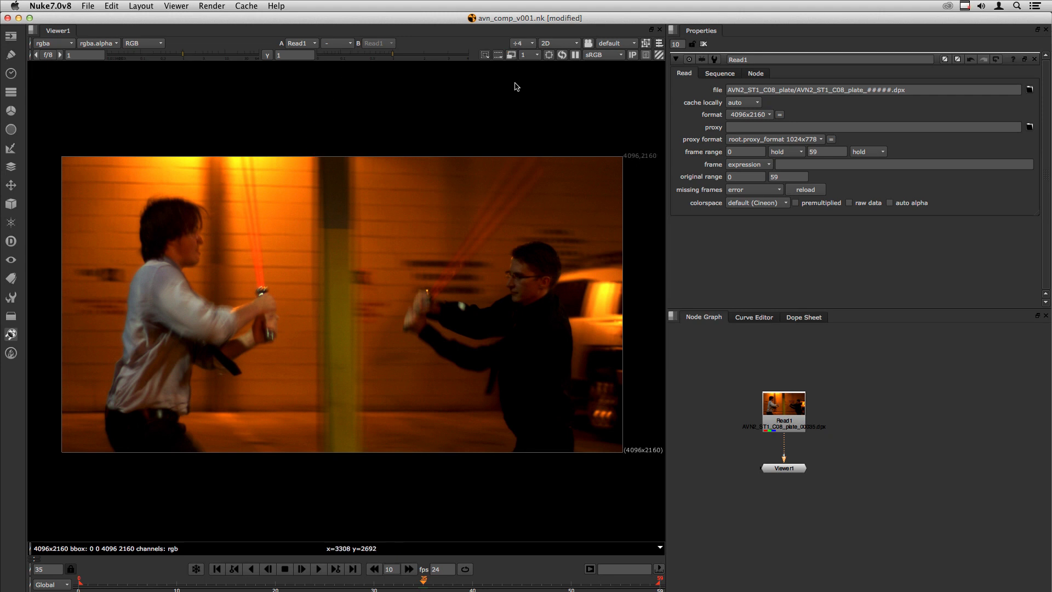
pyautogui.click(510, 55)
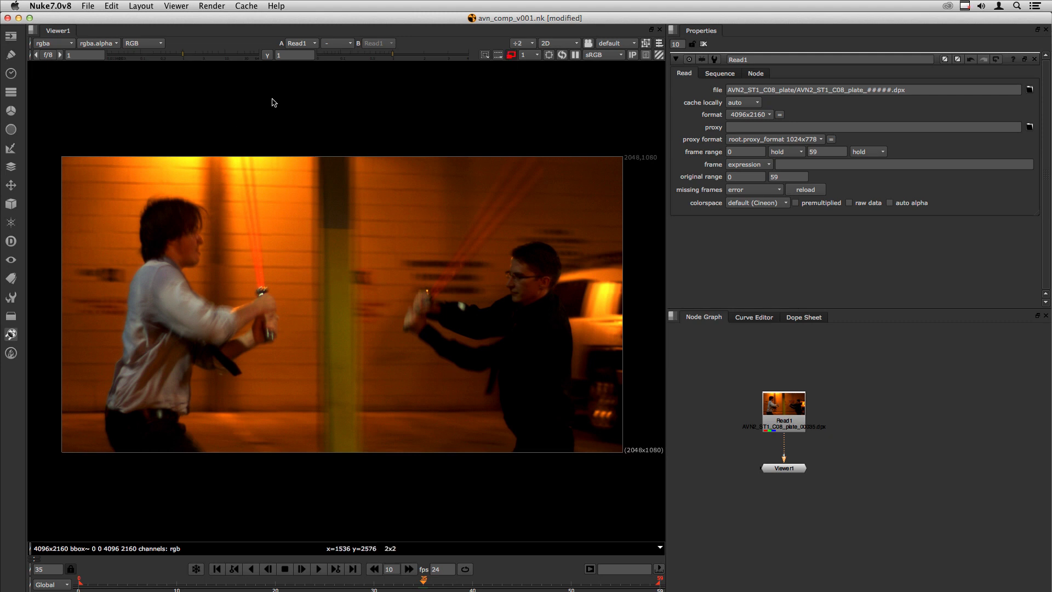
# - Raise the viewer gamma to 1.86 to brighten the displayed plate
pyautogui.moveTo(399, 56); pyautogui.dragTo(407, 54)
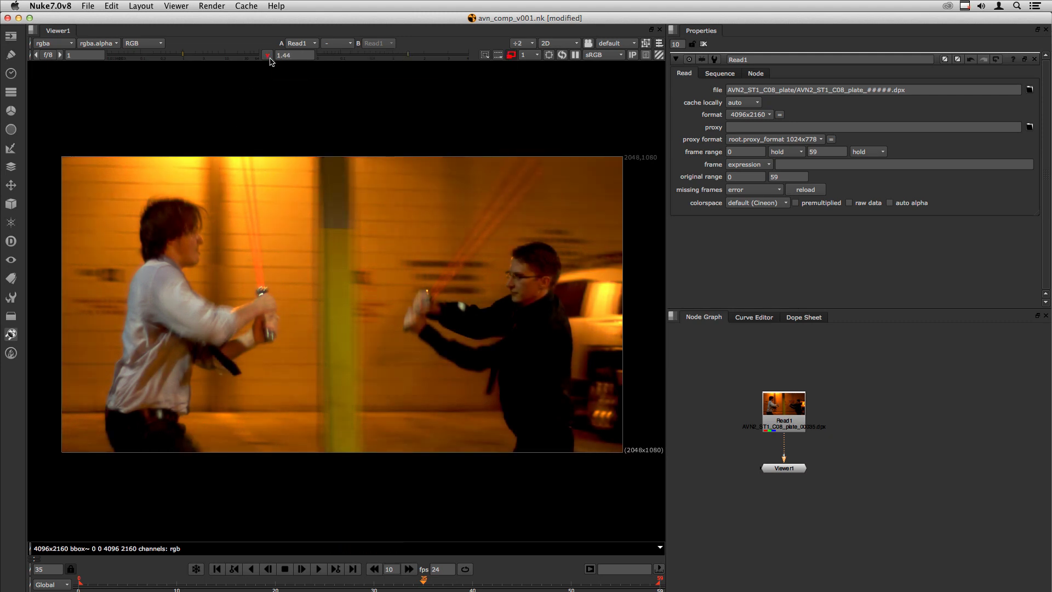
pyautogui.click(425, 55)
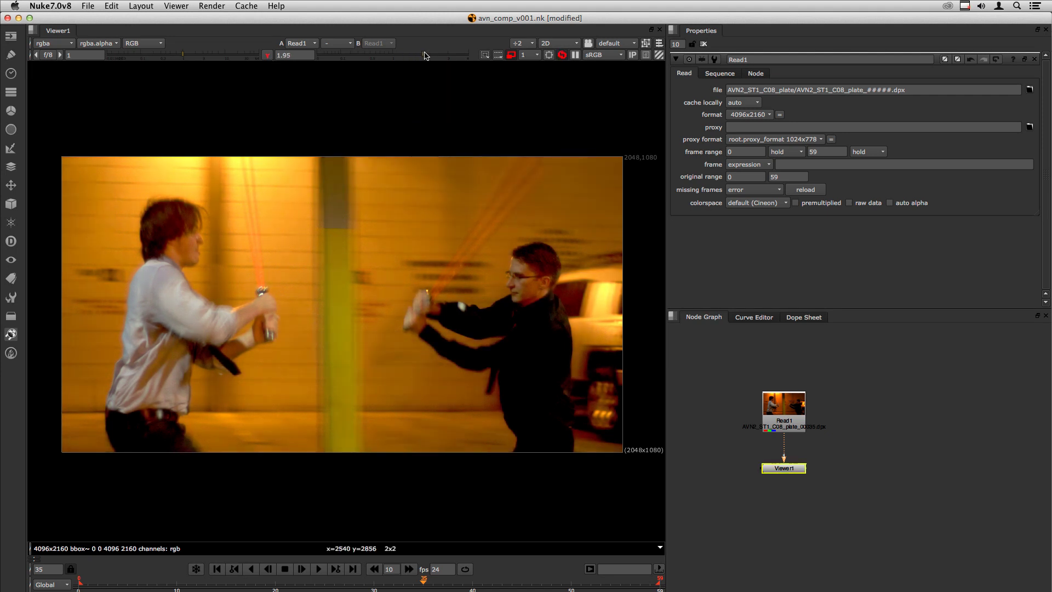
pyautogui.moveTo(426, 55); pyautogui.dragTo(419, 55)
# - Add an unconnected Roto node beside the plate's Read node in the node graph
pyautogui.click(879, 443)
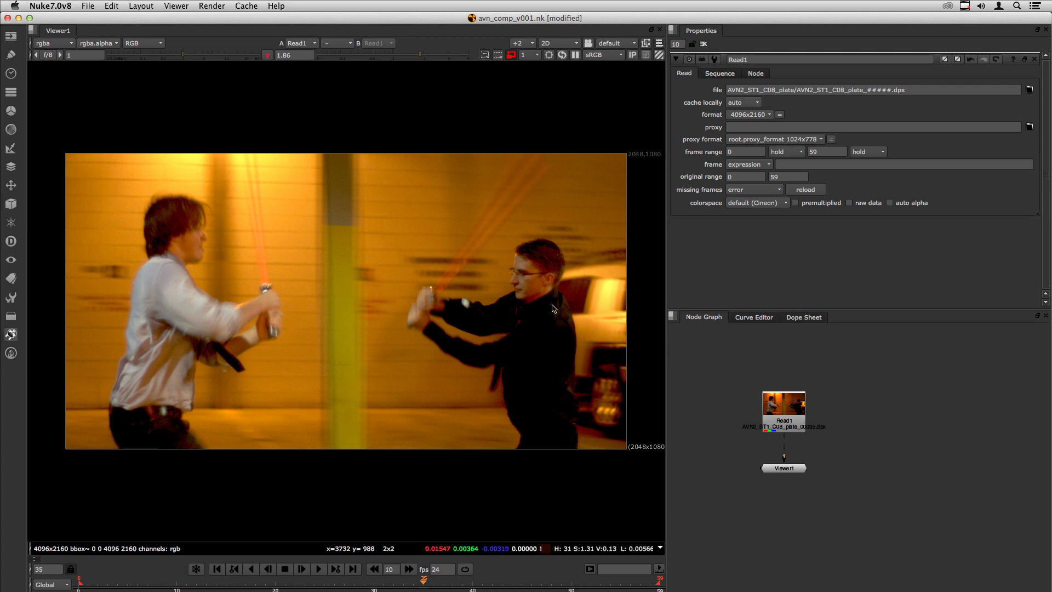
pyautogui.click(13, 56)
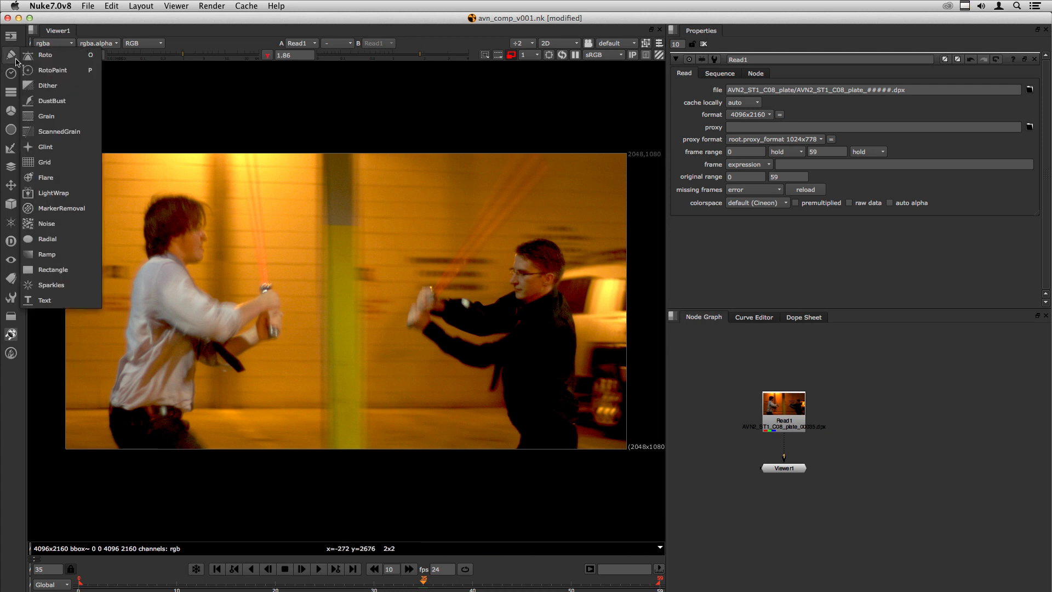
pyautogui.click(44, 59)
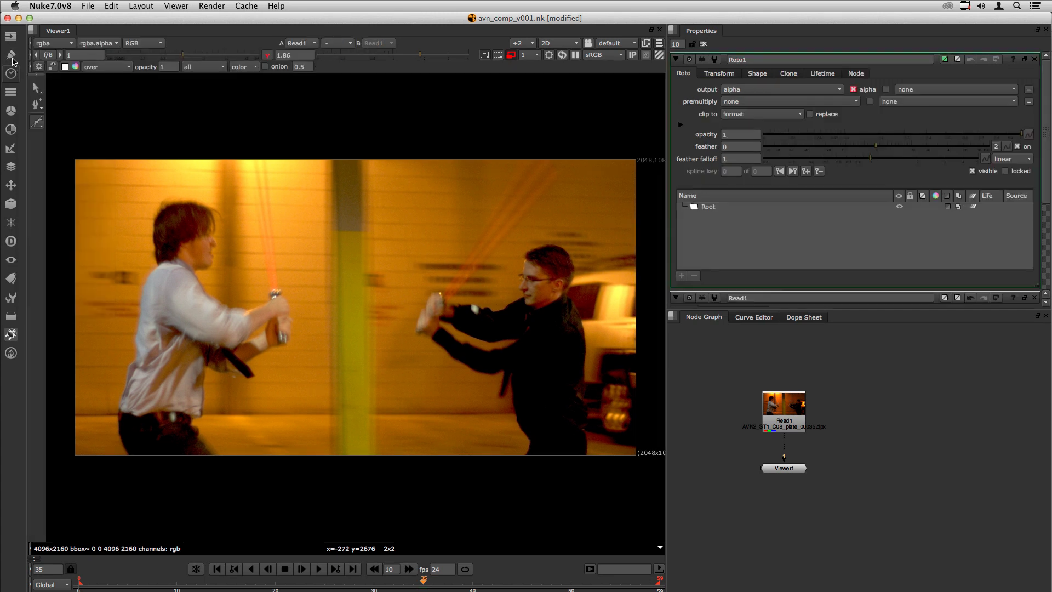
# - Add a RotoPaint node and place it beside the Roto node for comparison
pyautogui.click(11, 57)
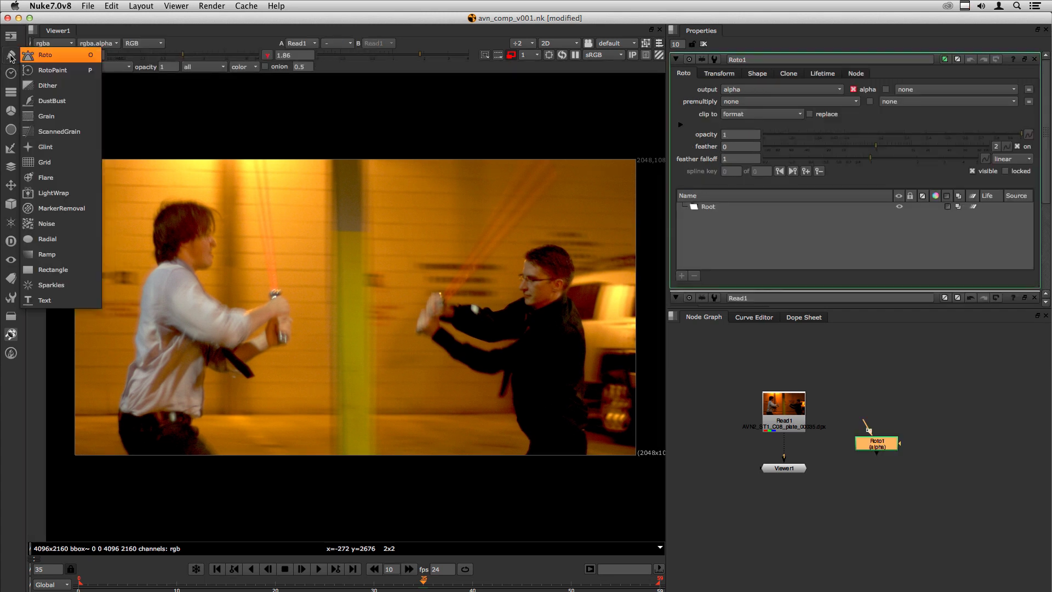
pyautogui.click(61, 73)
pyautogui.moveTo(879, 459); pyautogui.dragTo(957, 446)
pyautogui.press('super+d')
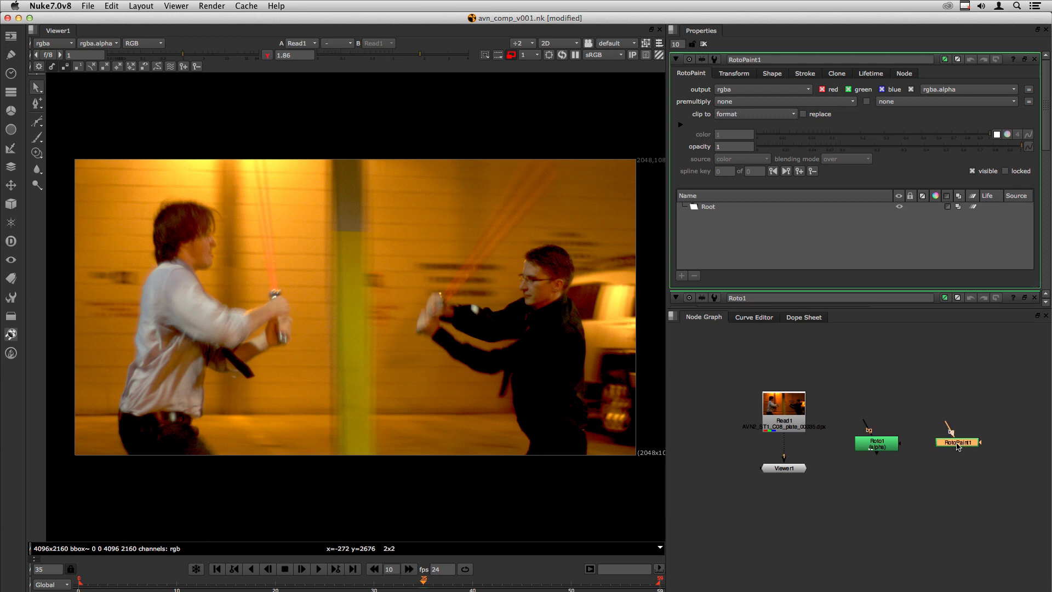
# - Examine the RotoPaint node's brush, clone and blur tool groups
pyautogui.click(37, 138)
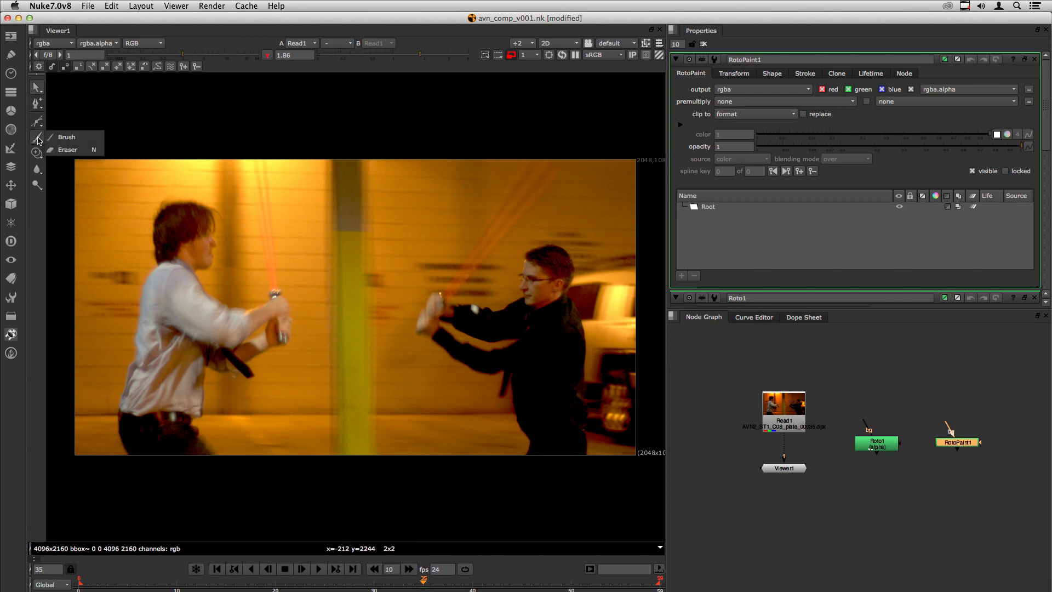
pyautogui.click(82, 142)
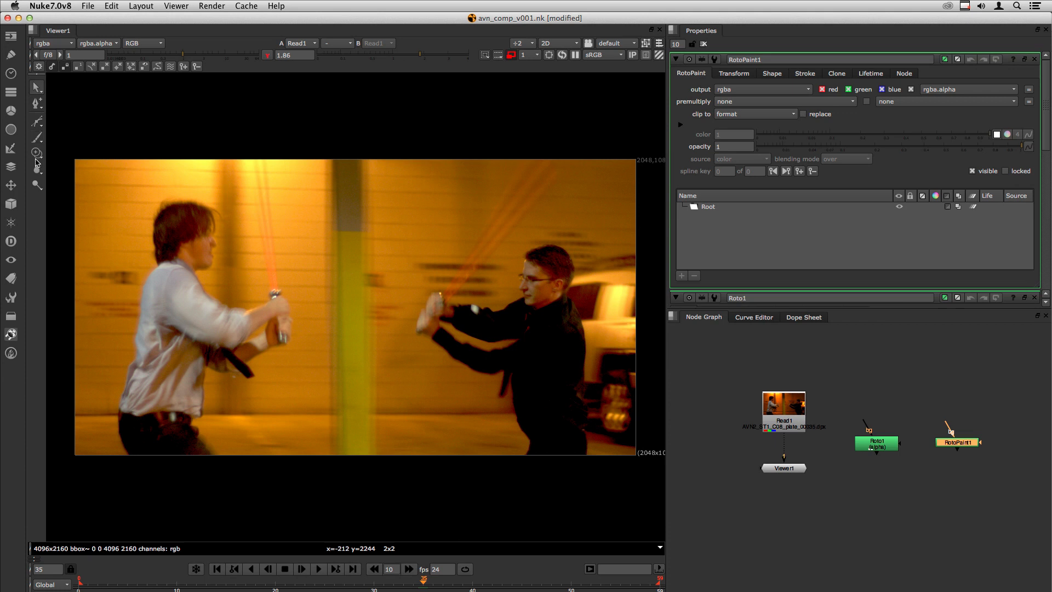
pyautogui.click(37, 154)
pyautogui.click(58, 154)
pyautogui.click(36, 169)
pyautogui.click(70, 181)
pyautogui.click(34, 171)
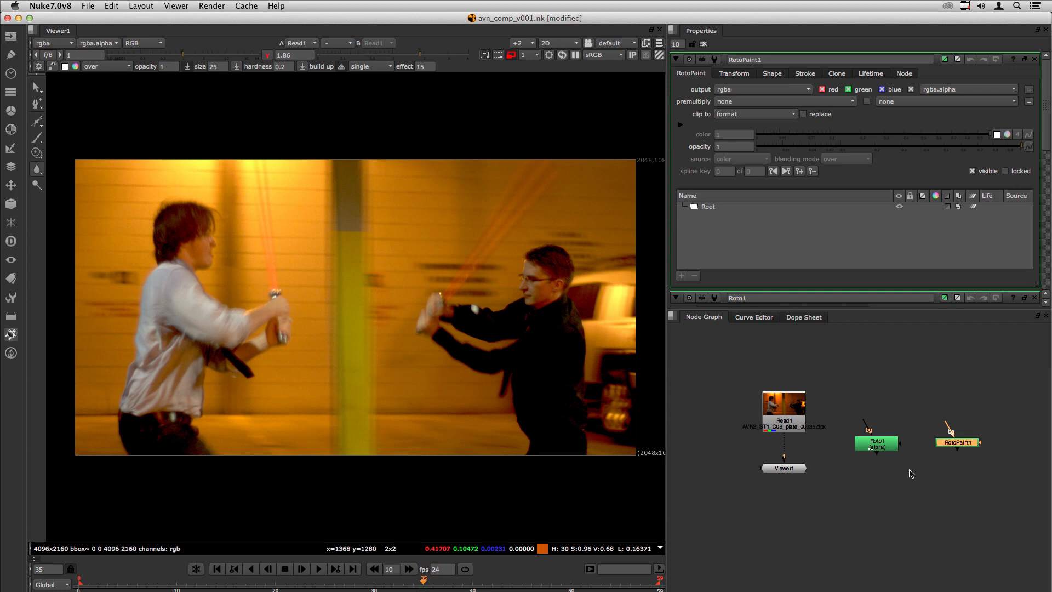
# - Open the Roto node's settings, examine its shape tools, and bring the RotoPaint node closer to it
pyautogui.click(932, 487)
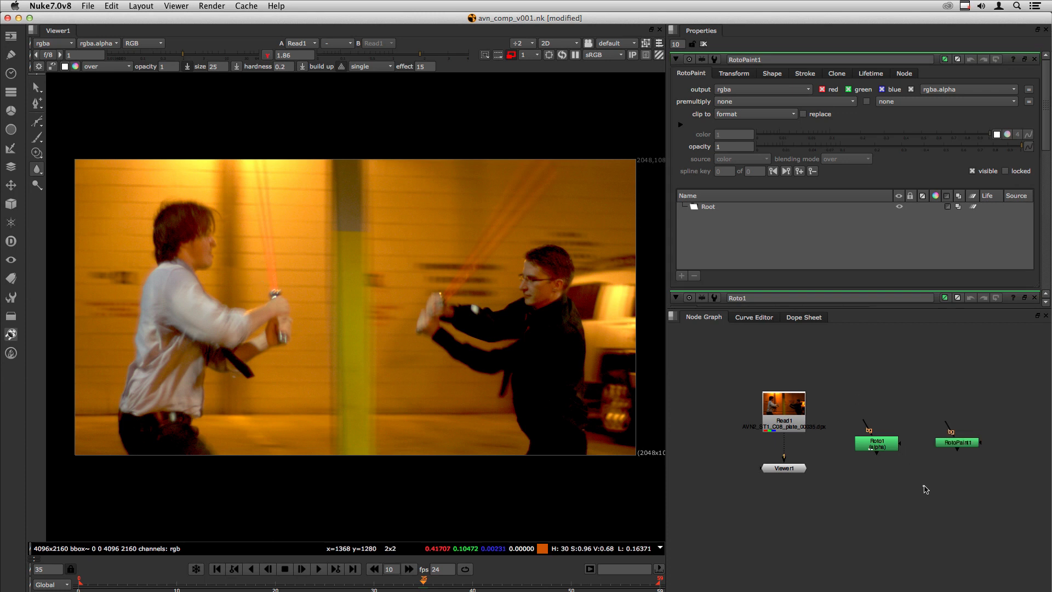
pyautogui.doubleClick(884, 450)
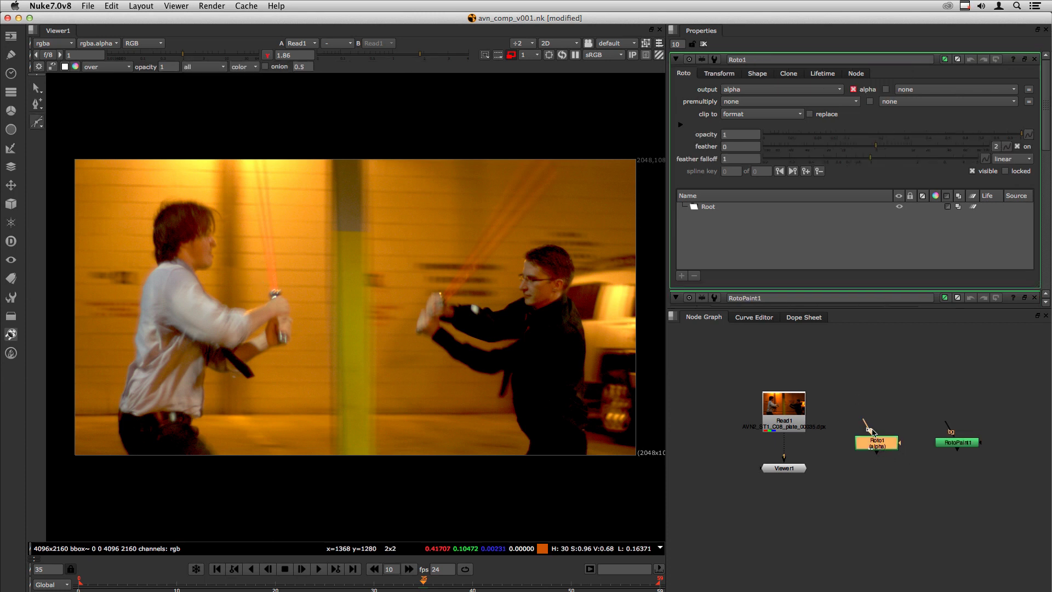
pyautogui.rightClick(40, 125)
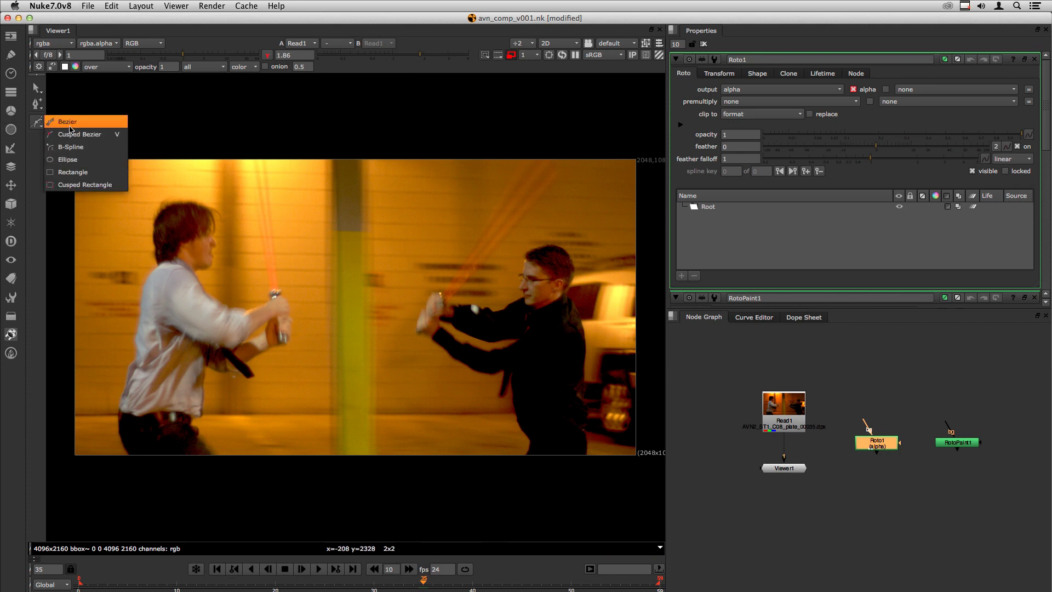
pyautogui.click(879, 456)
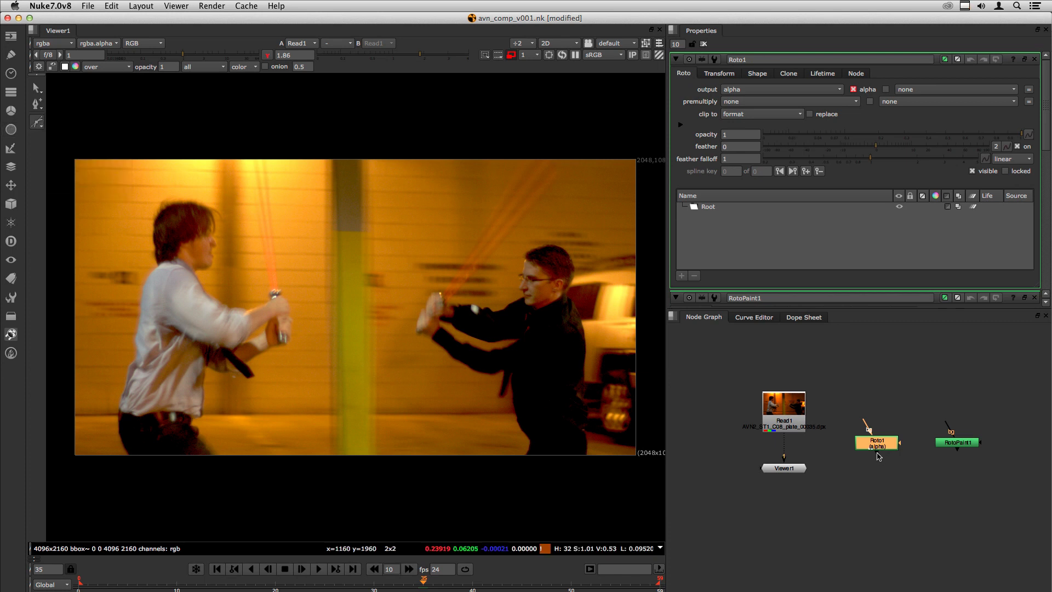
pyautogui.moveTo(958, 442); pyautogui.dragTo(880, 450)
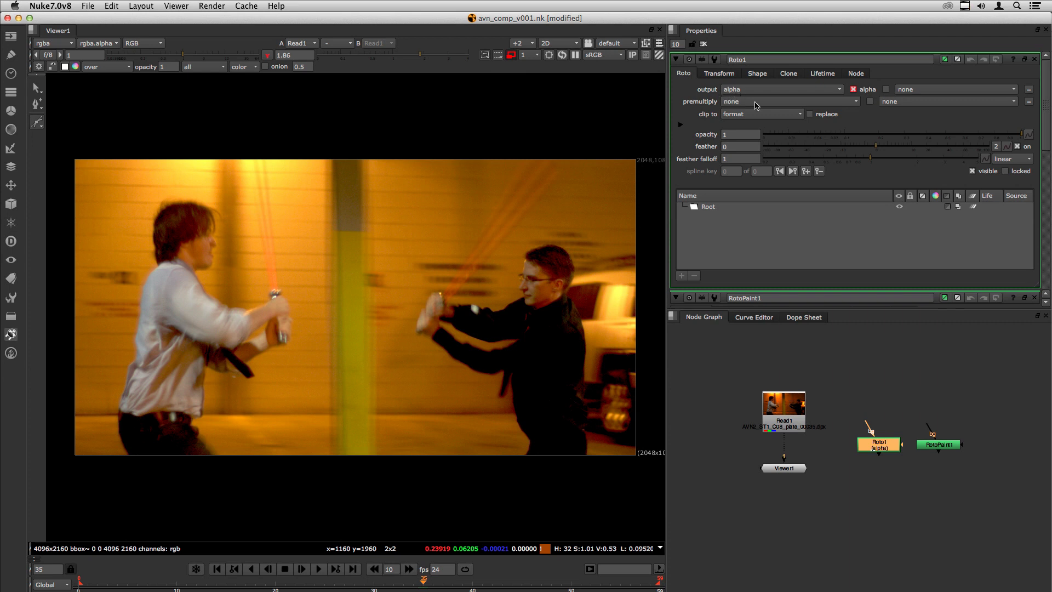
# - Compare the Roto and RotoPaint node settings, including RotoPaint's shape options
pyautogui.click(940, 444)
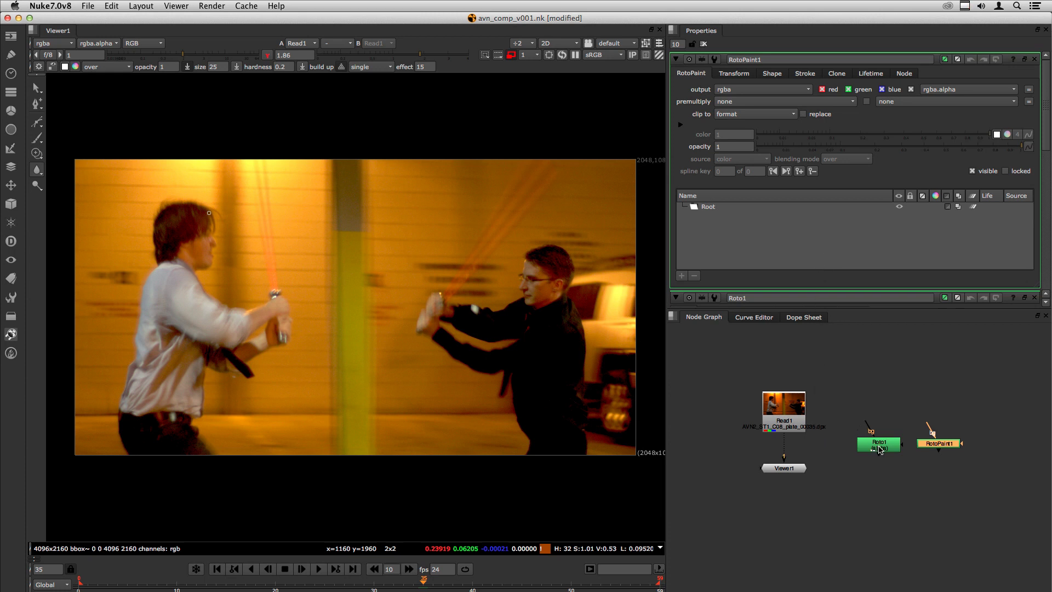
pyautogui.doubleClick(879, 450)
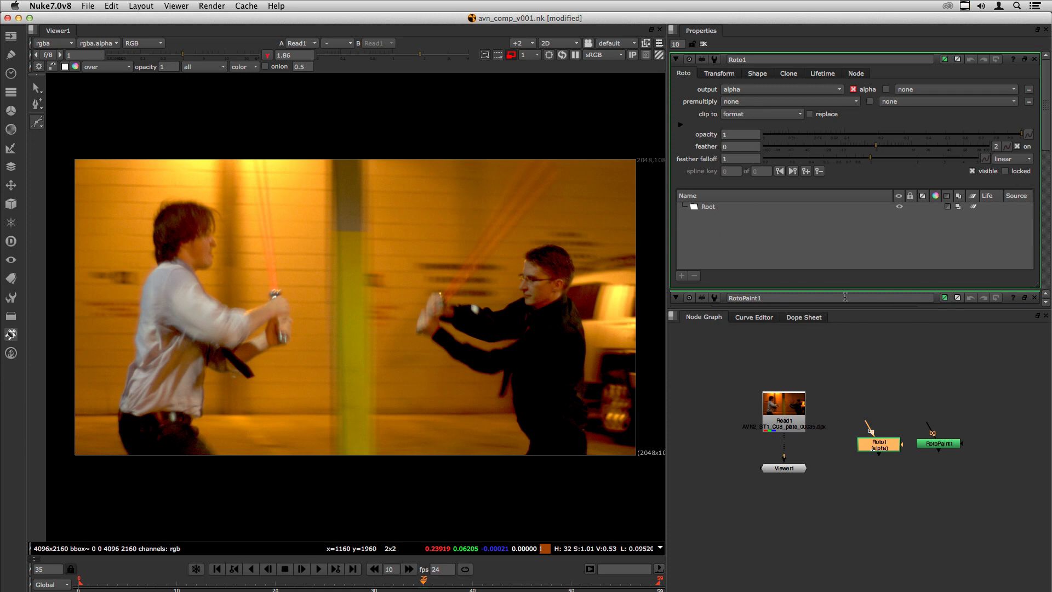
pyautogui.doubleClick(936, 443)
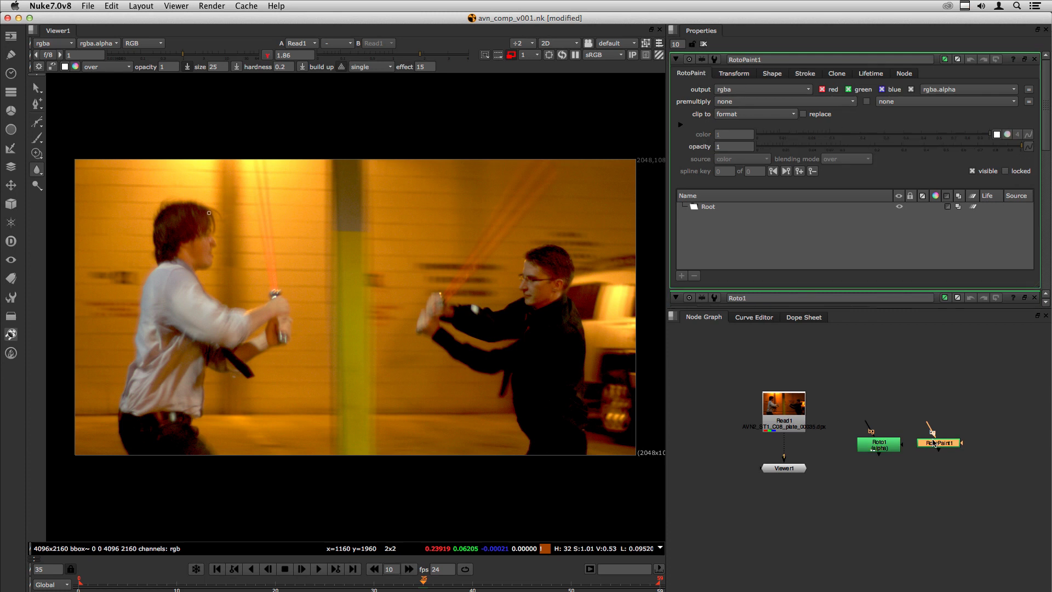
pyautogui.click(772, 74)
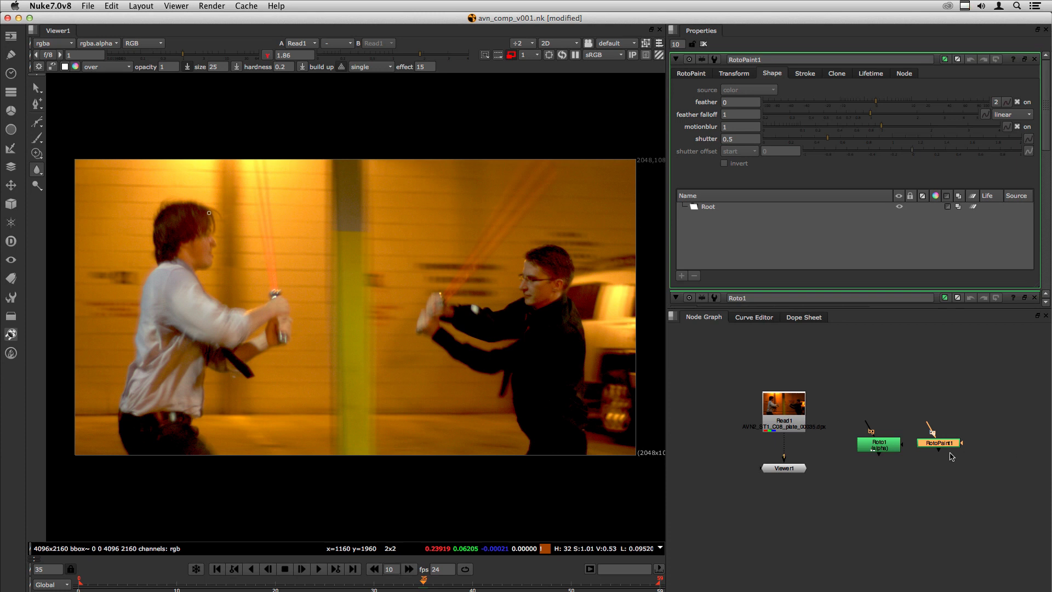
# - Delete the RotoPaint node and select the Roto node
pyautogui.click(918, 482)
pyautogui.click(938, 443)
pyautogui.press('Delete')
pyautogui.click(882, 446)
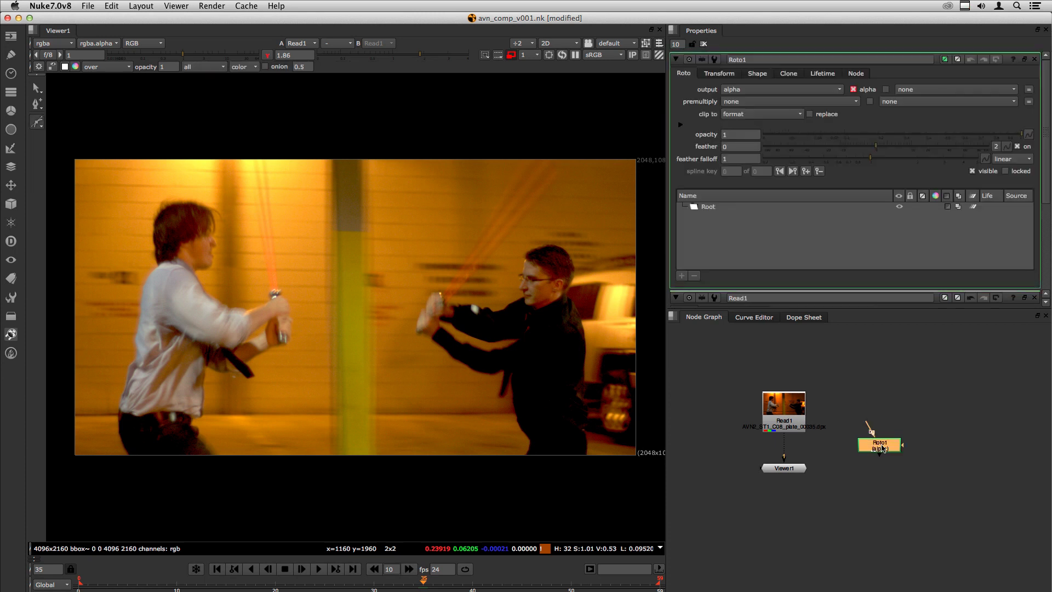
# - Go to frame 20 of the plate, where the foreground lightsaber blade is clearly visible
pyautogui.press('Left')
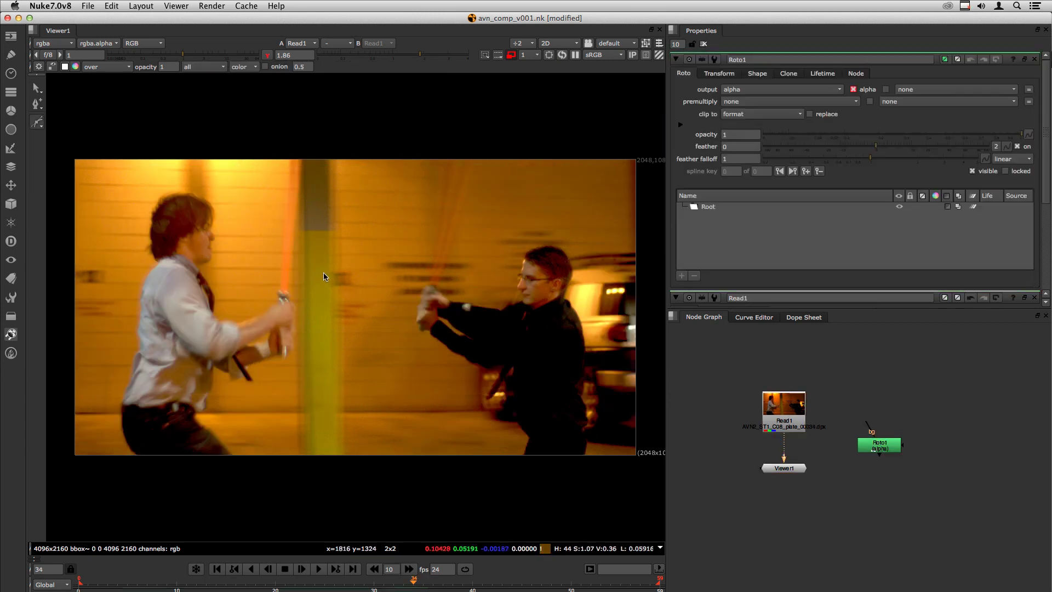
pyautogui.press('Left')
pyautogui.press('Left')
pyautogui.press('Left')
pyautogui.press('Left')
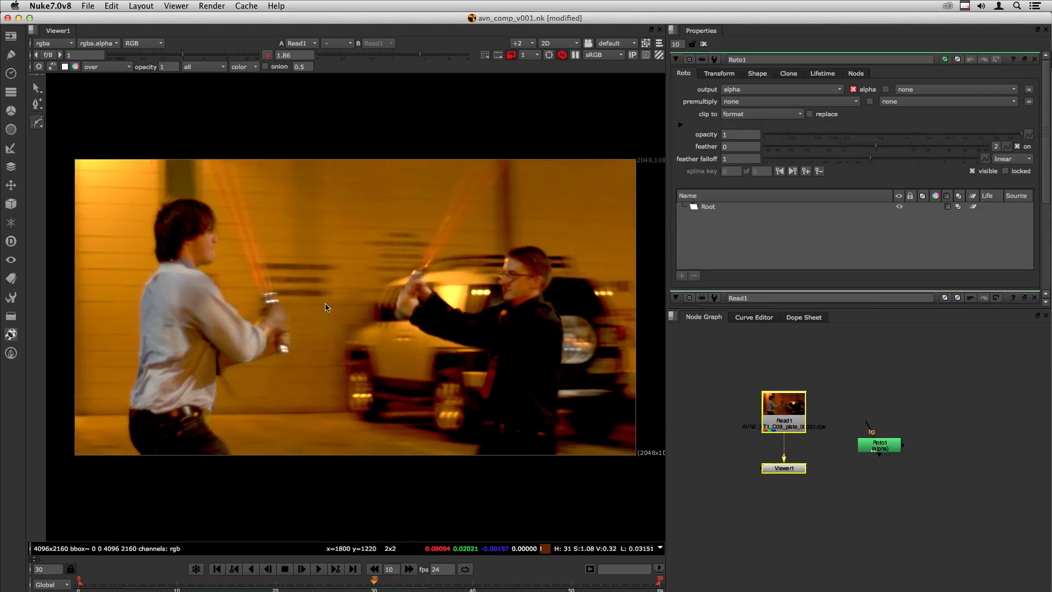
pyautogui.click(276, 585)
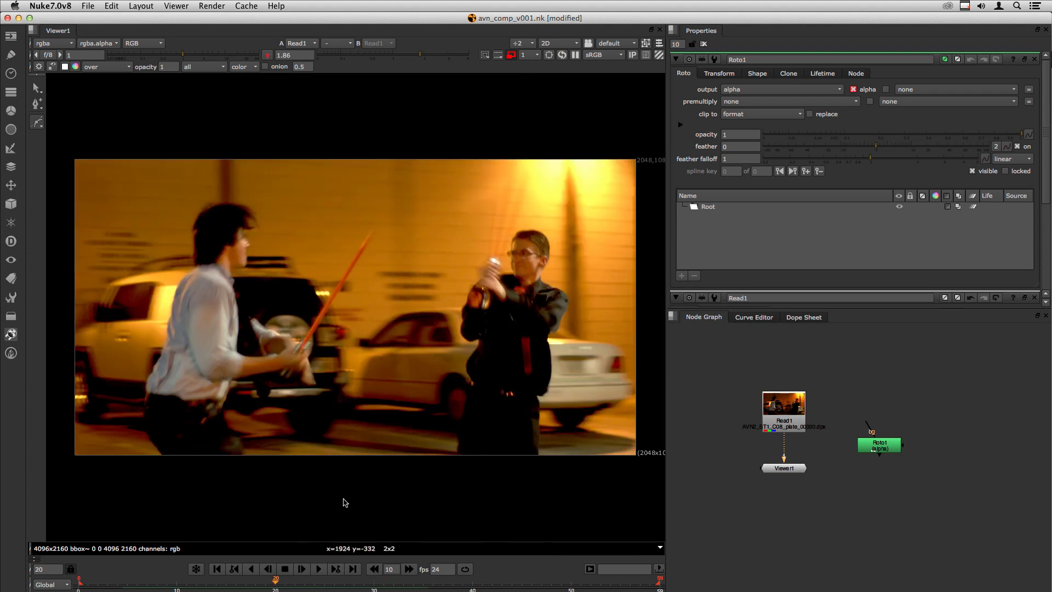
# - Draw a closed B-Spline shape around the foreground lightsaber blade, starting at the hilt, rounding the tip and returning to the hilt
pyautogui.click(39, 127)
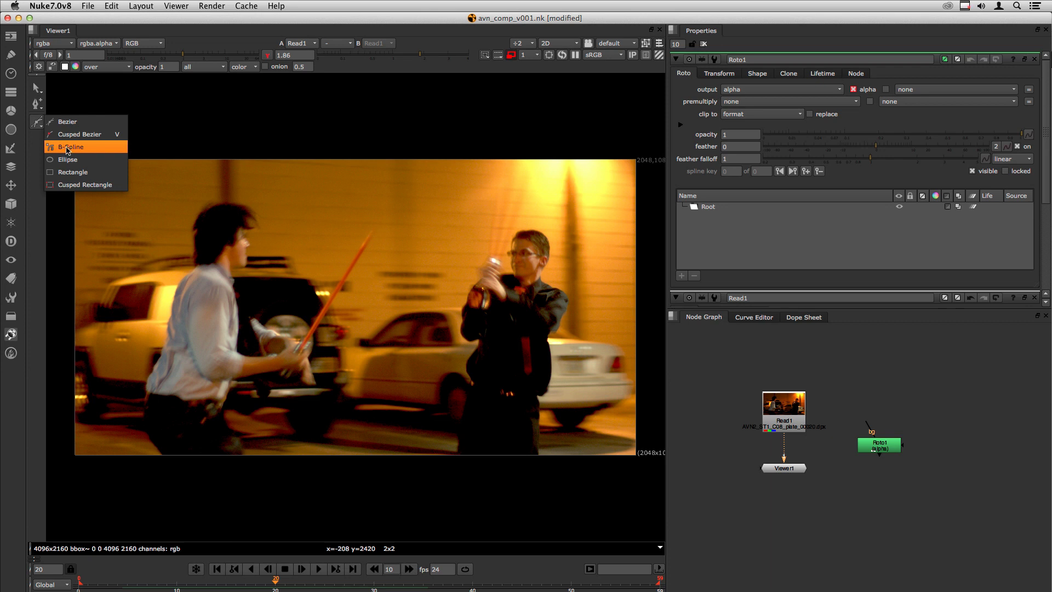
pyautogui.click(70, 149)
pyautogui.scroll(5, 305, 352)
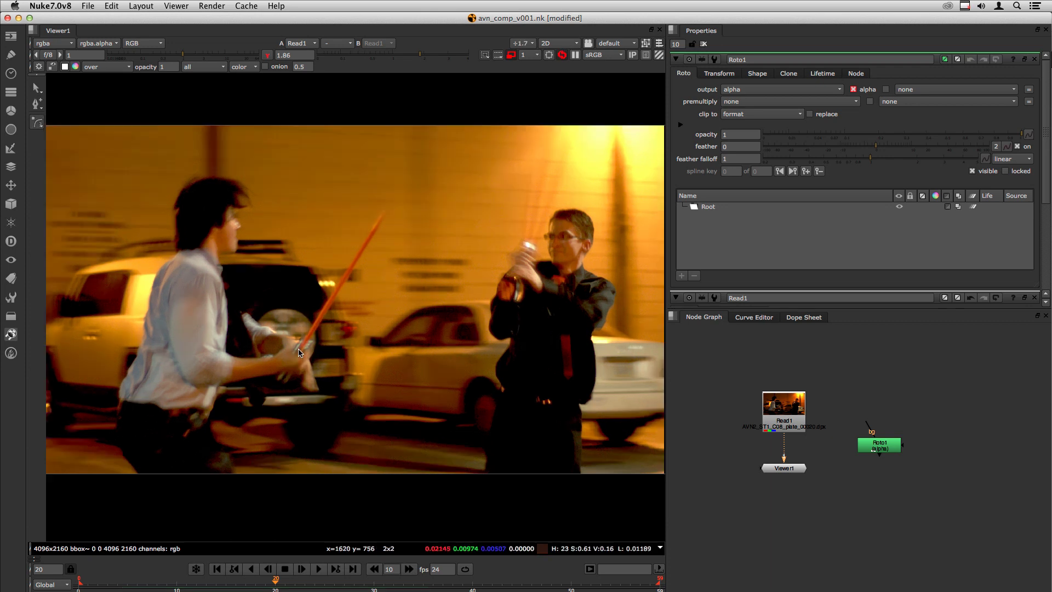
pyautogui.scroll(4, 305, 351)
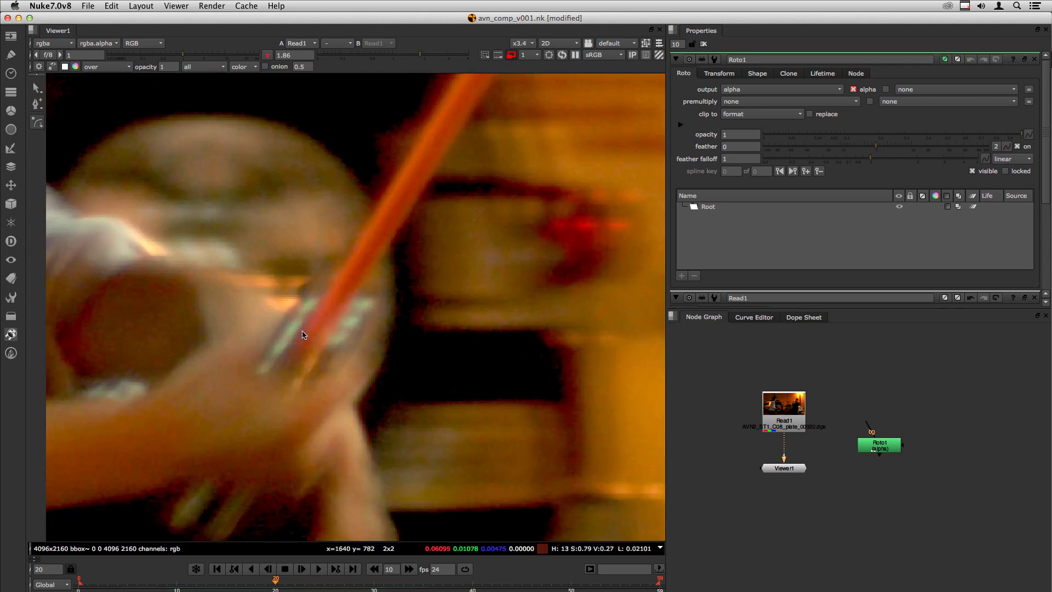
pyautogui.click(308, 300)
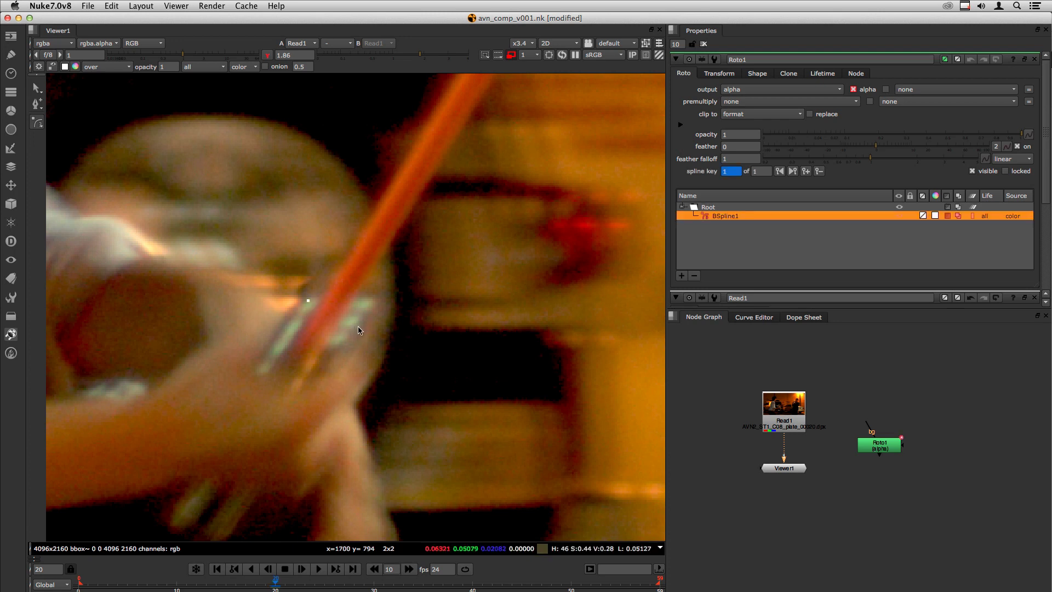
pyautogui.scroll(-3, 347, 330)
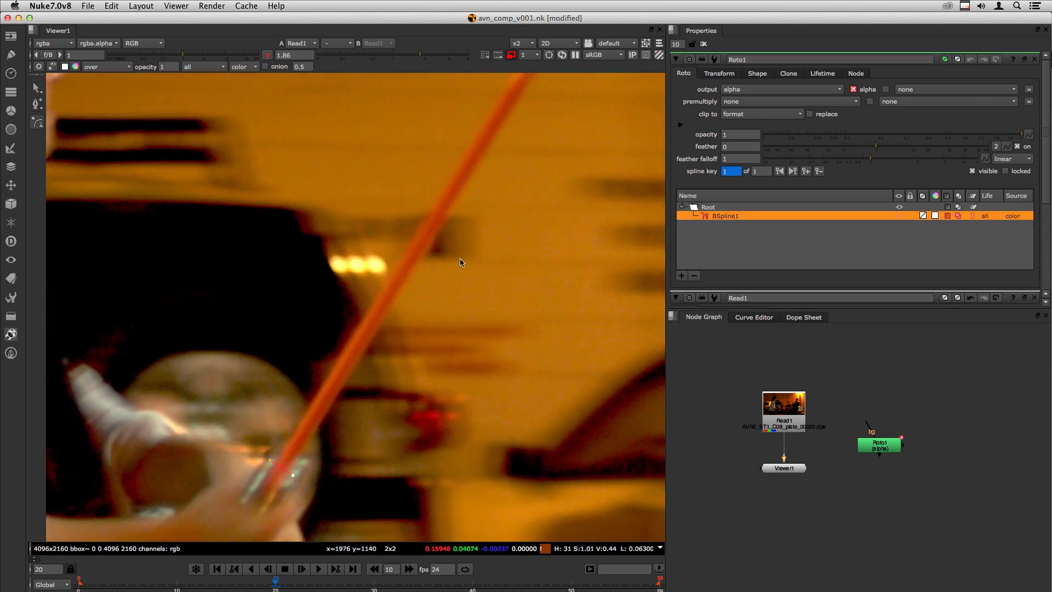
pyautogui.scroll(3, 462, 193)
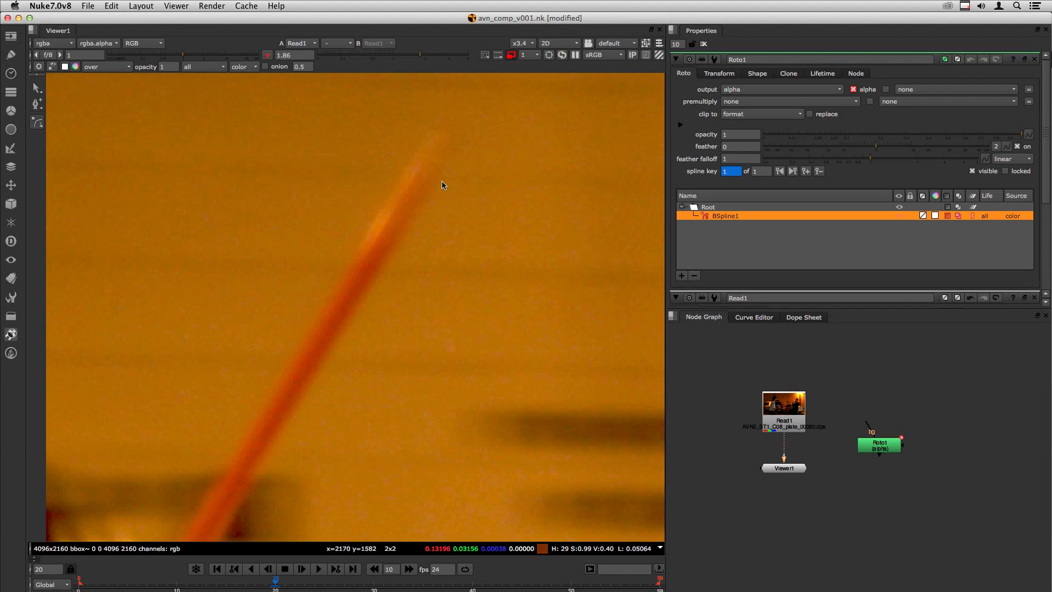
pyautogui.click(445, 177)
pyautogui.click(449, 144)
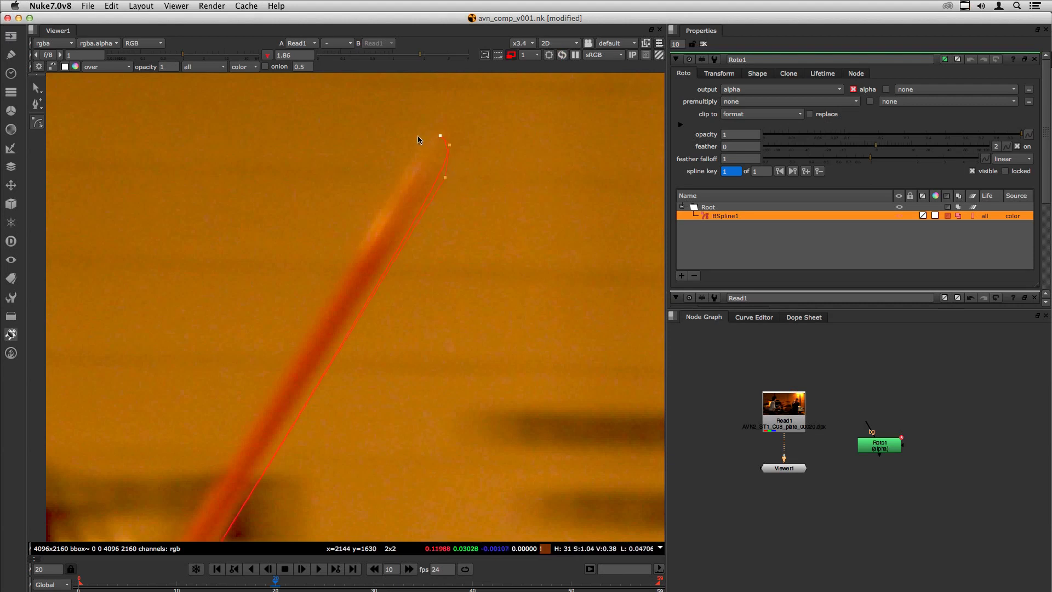
pyautogui.scroll(-3, 393, 180)
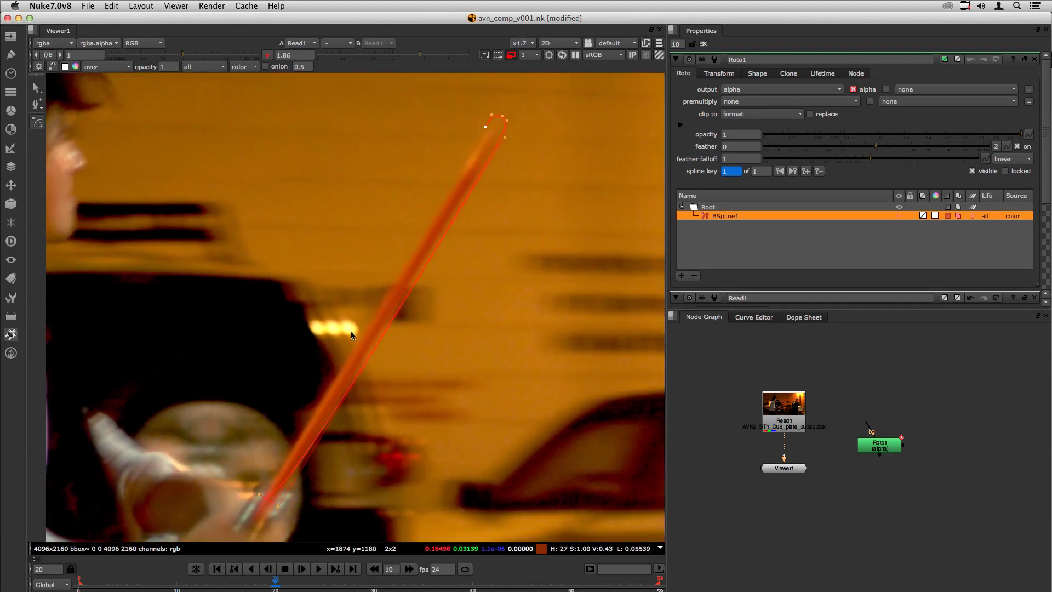
pyautogui.click(259, 496)
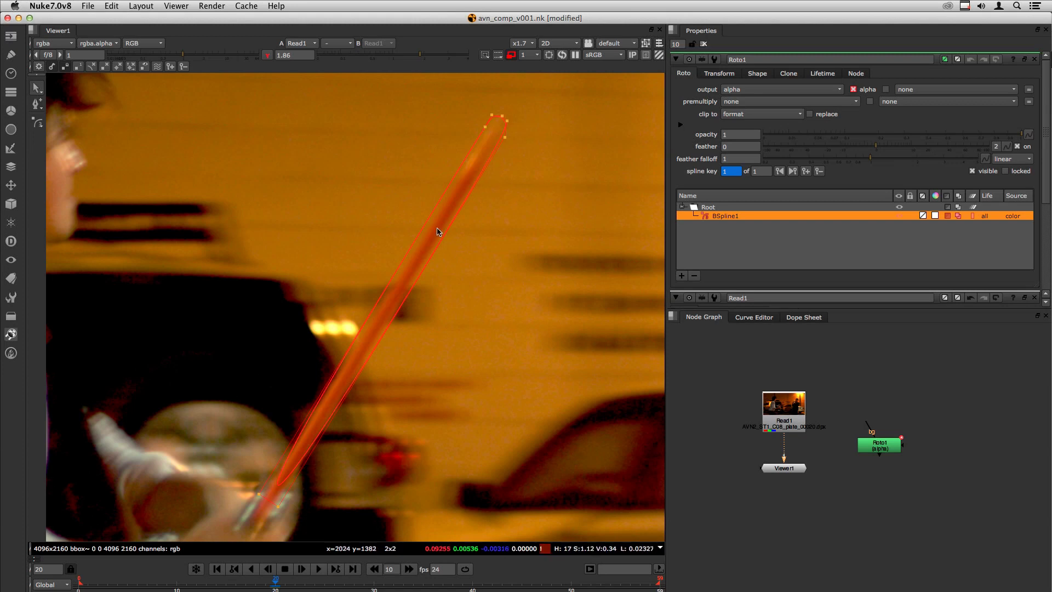
# - Cusp the two B-Spline points at the hilt to give the base of the blade shape square corners
pyautogui.moveTo(246, 484); pyautogui.dragTo(295, 520)
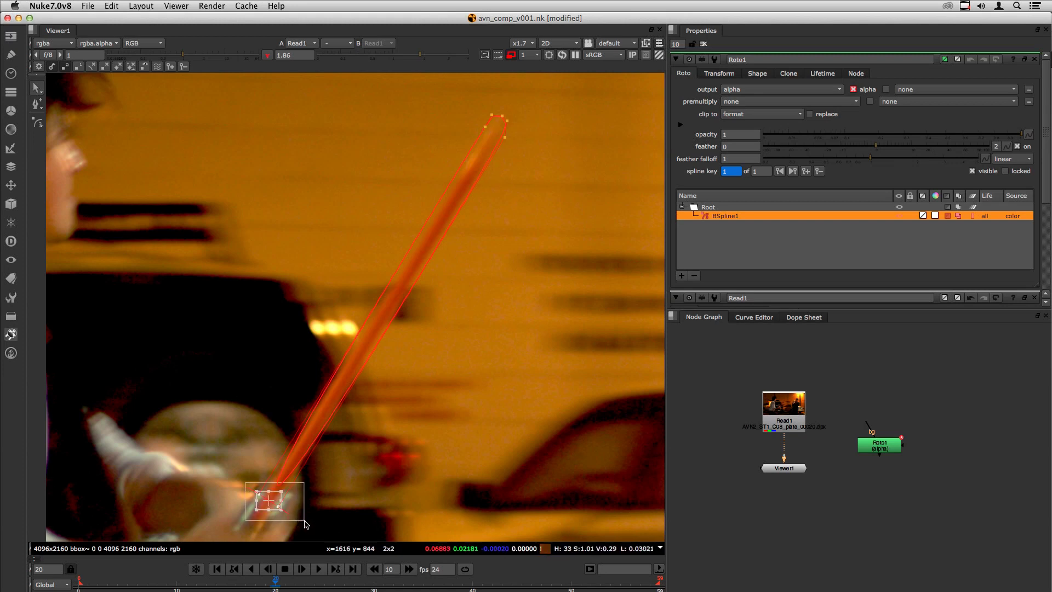
pyautogui.click(264, 495)
pyautogui.scroll(5, 263, 494)
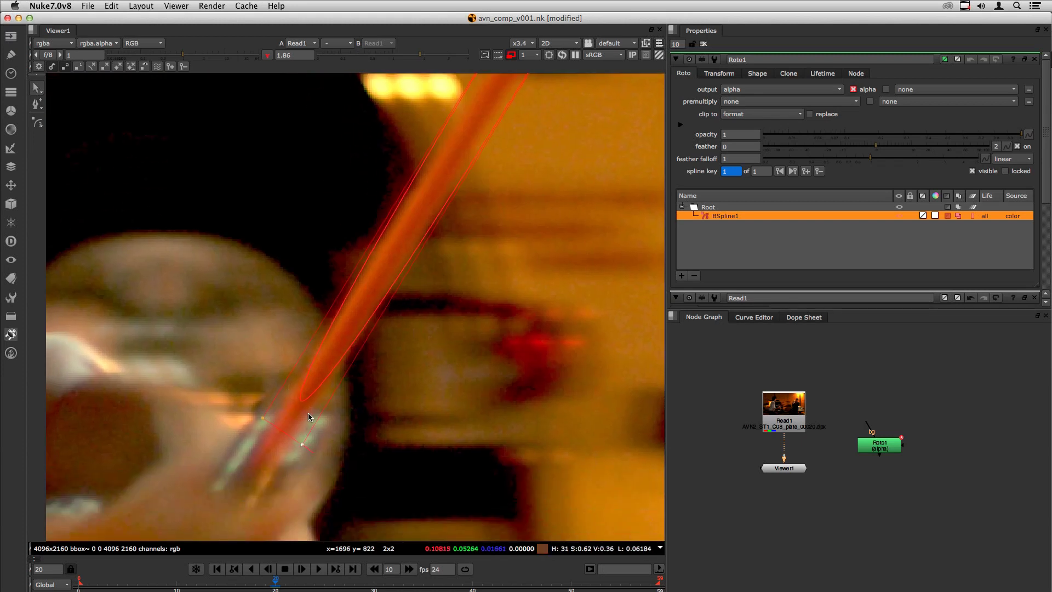
pyautogui.rightClick(302, 447)
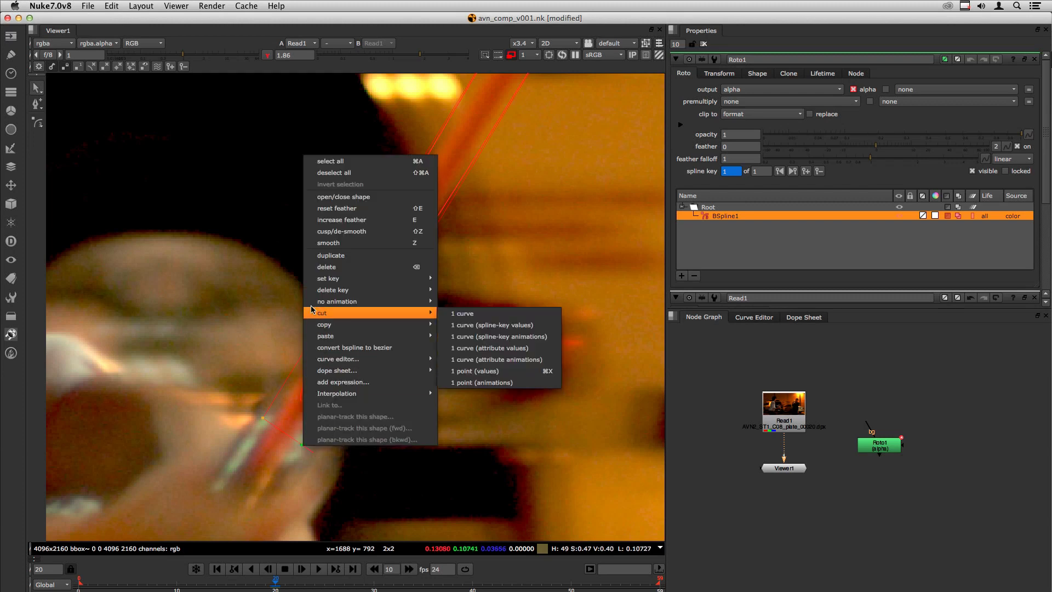
pyautogui.click(327, 231)
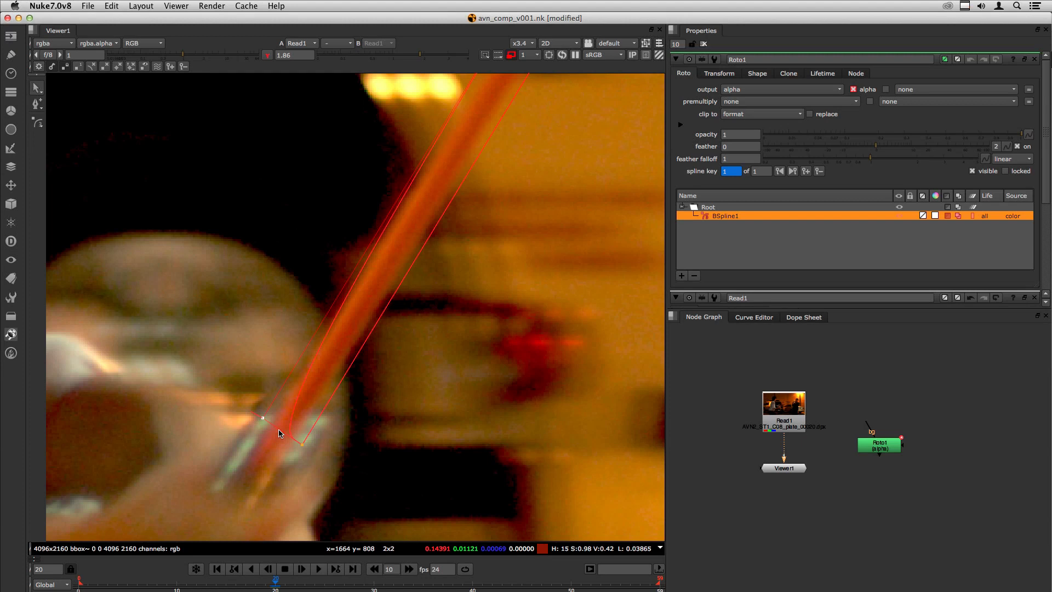
pyautogui.hotkey('shift', 'z')
# - Reposition the B-Spline points around the blade tip so the rounded outline encloses the blurred end evenly
pyautogui.scroll(-3, 295, 437)
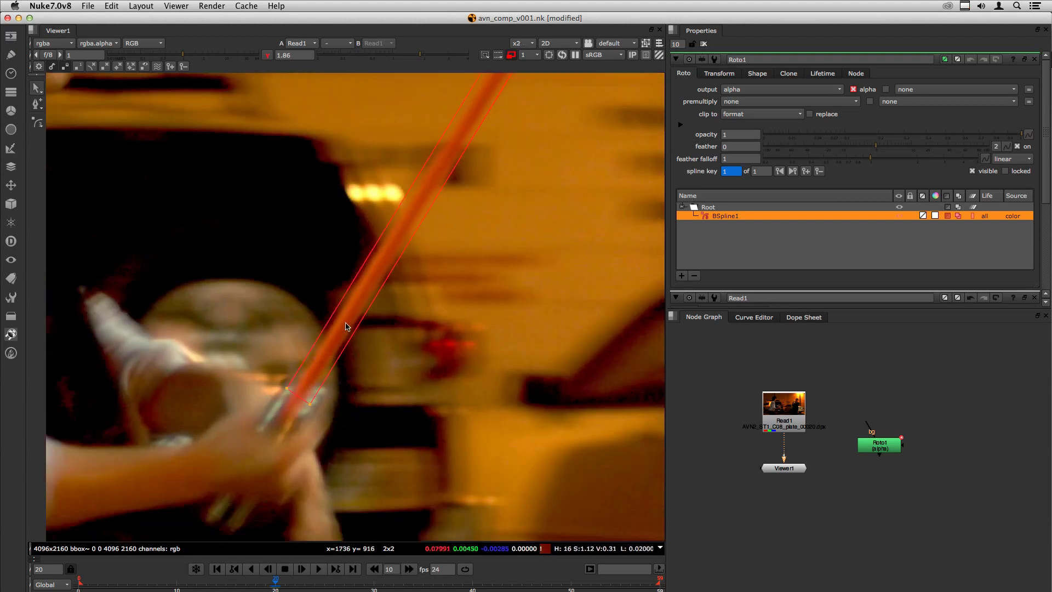
pyautogui.scroll(5, 322, 435)
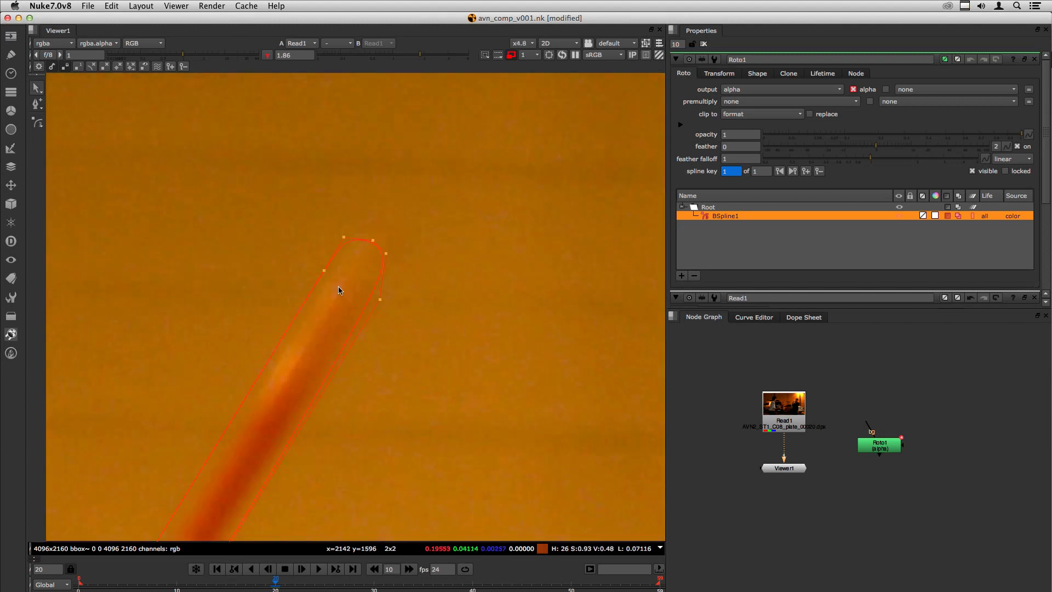
pyautogui.moveTo(285, 250); pyautogui.dragTo(409, 309)
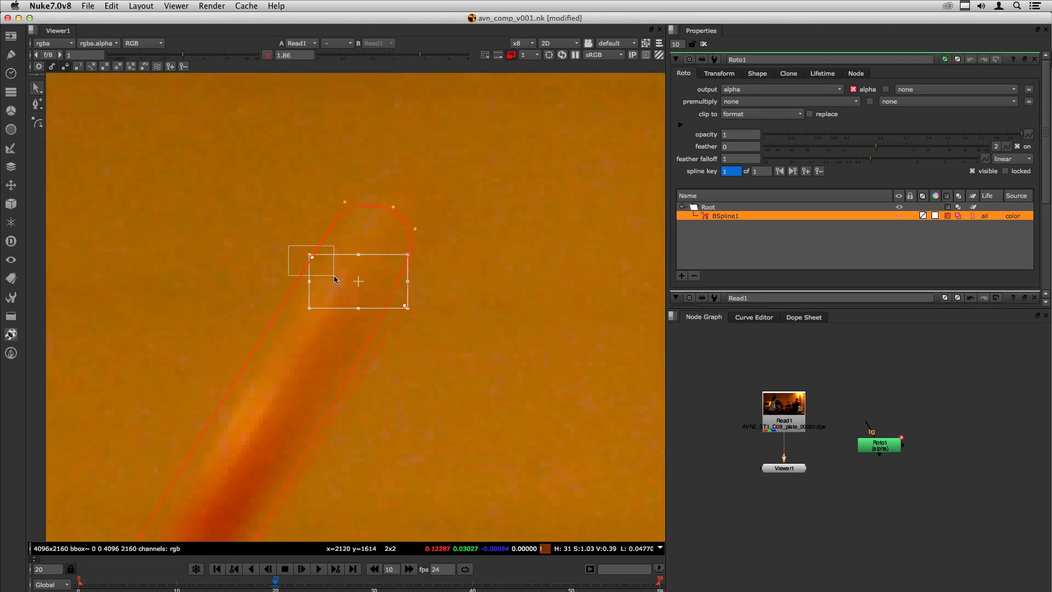
pyautogui.click(472, 283)
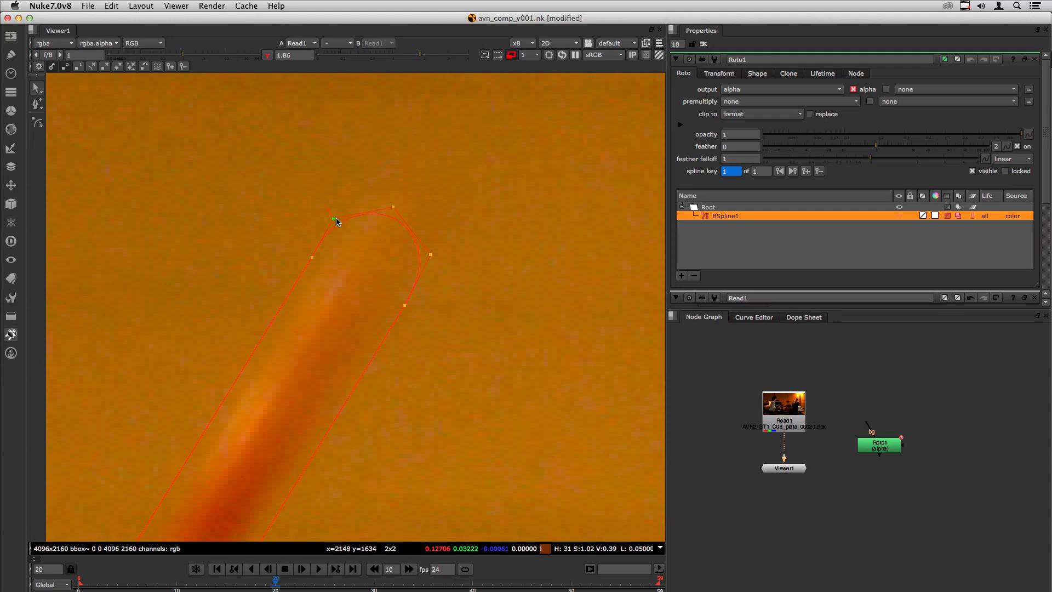
# - Move the two hilt points inward so the lower part of the shape fits the blade more tightly
pyautogui.scroll(-10, 336, 221)
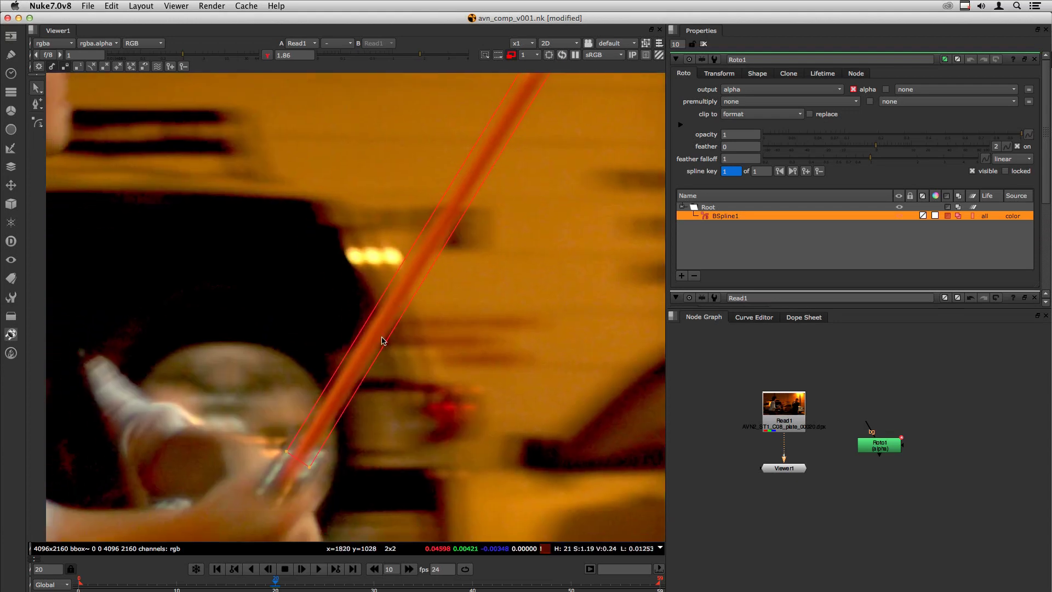
pyautogui.scroll(-3, 382, 340)
pyautogui.scroll(5, 375, 387)
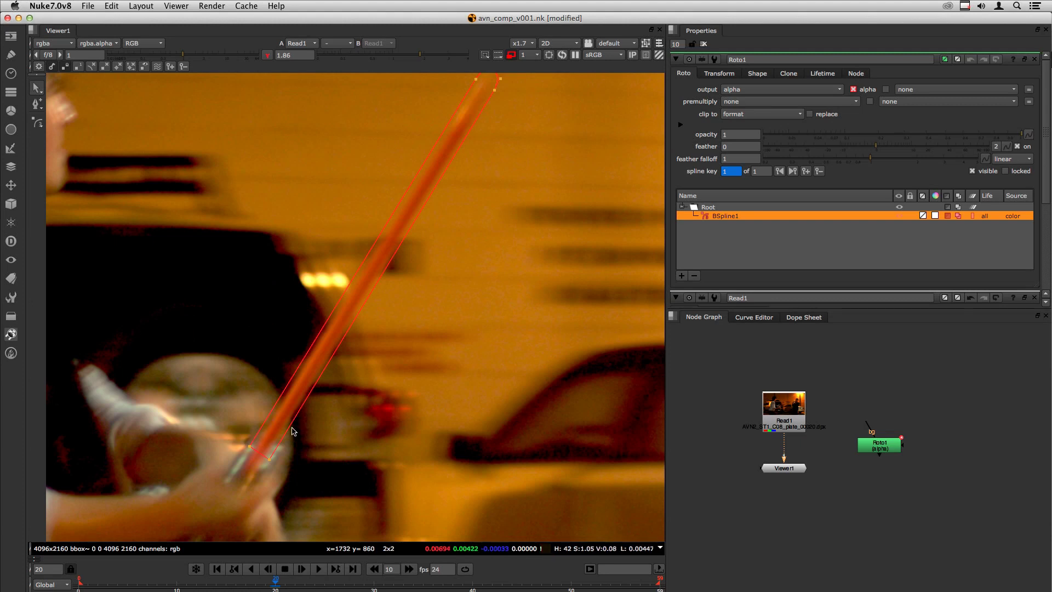
pyautogui.scroll(2, 239, 443)
pyautogui.scroll(2, 247, 436)
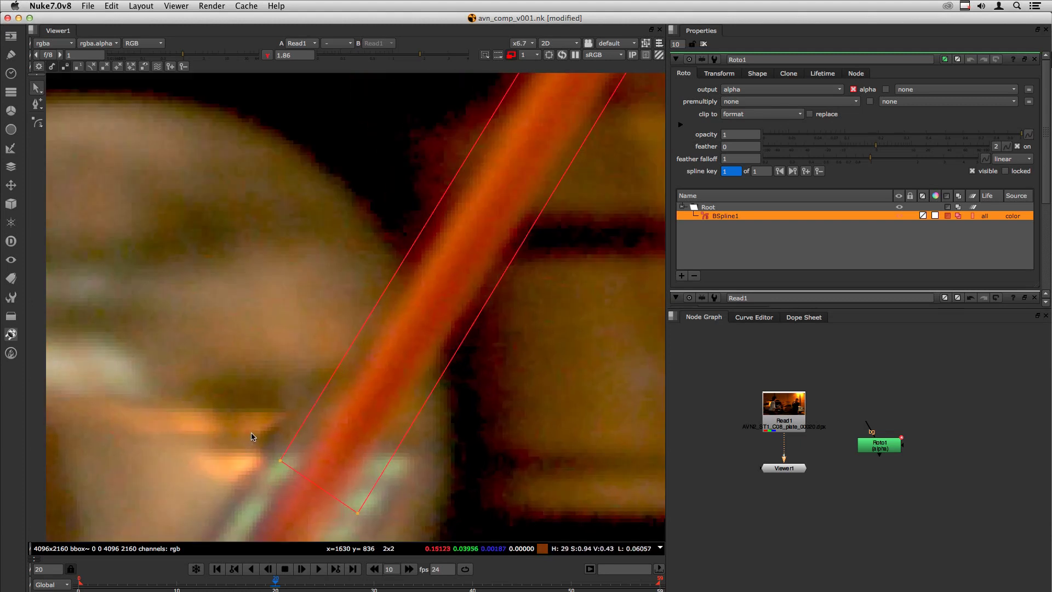
pyautogui.moveTo(281, 461); pyautogui.dragTo(288, 465)
pyautogui.moveTo(359, 516)
pyautogui.mouseDown()
pyautogui.moveTo(331, 521)
pyautogui.moveTo(344, 515)
pyautogui.mouseUp()
pyautogui.scroll(-4, 349, 503)
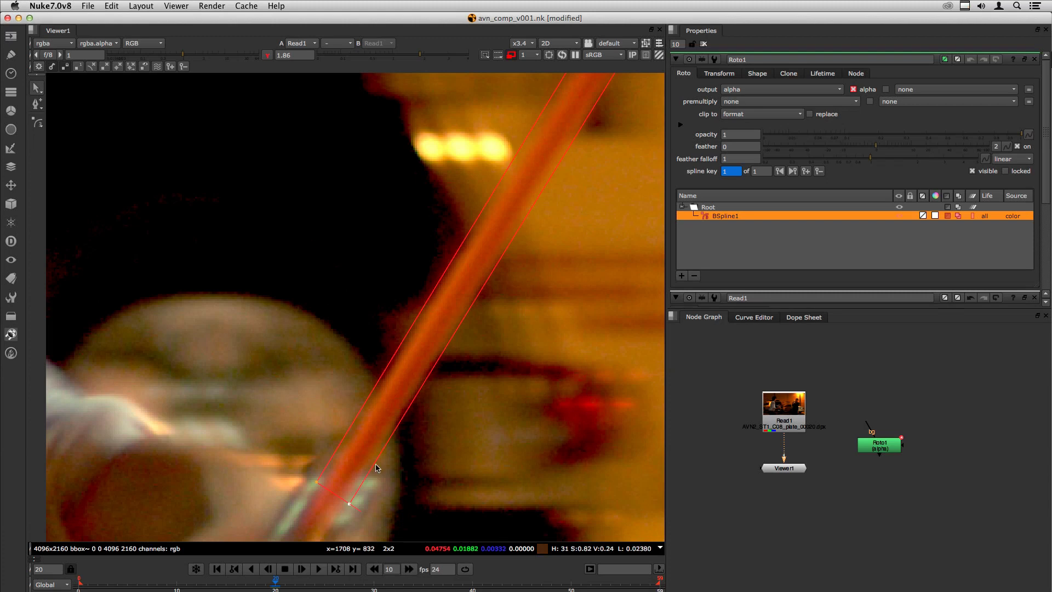
# - Nudge the right-hand hilt point in small increments, ending slightly further right of the blade's edge
pyautogui.press('KP_4')
pyautogui.press('KP_4')
pyautogui.press('KP_4')
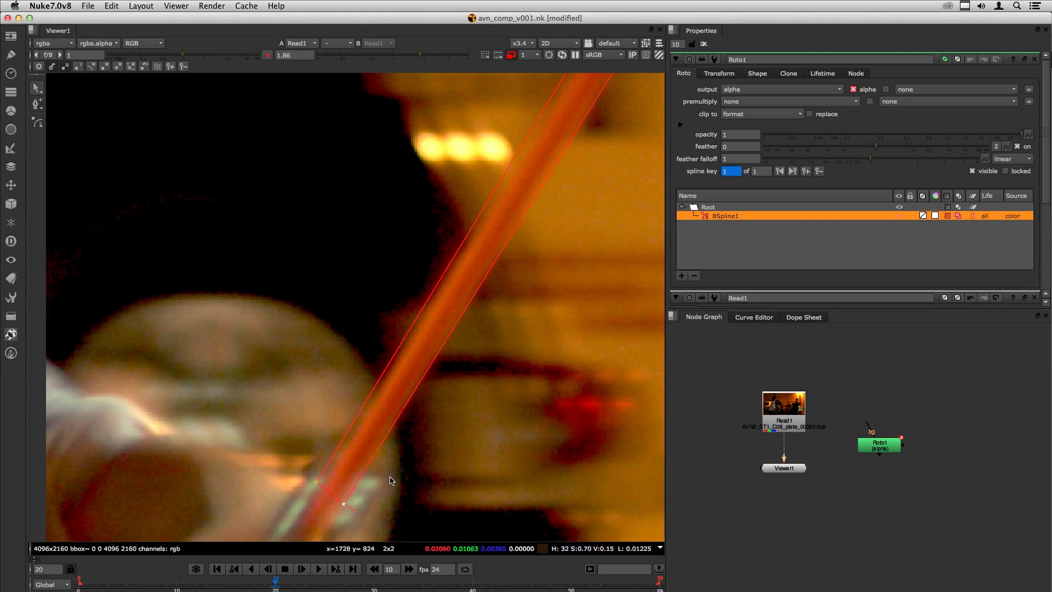
pyautogui.press('KP_6')
pyautogui.press('KP_6')
pyautogui.press('KP_6')
pyautogui.press('KP_6')
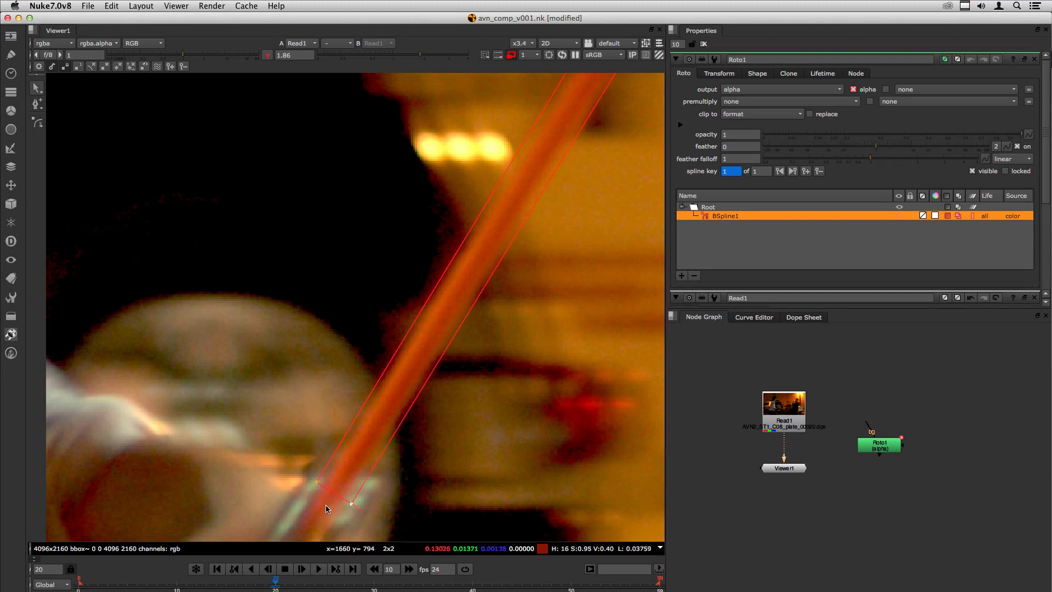
pyautogui.press('KP_2')
pyautogui.press('KP_8')
pyautogui.press('KP_6')
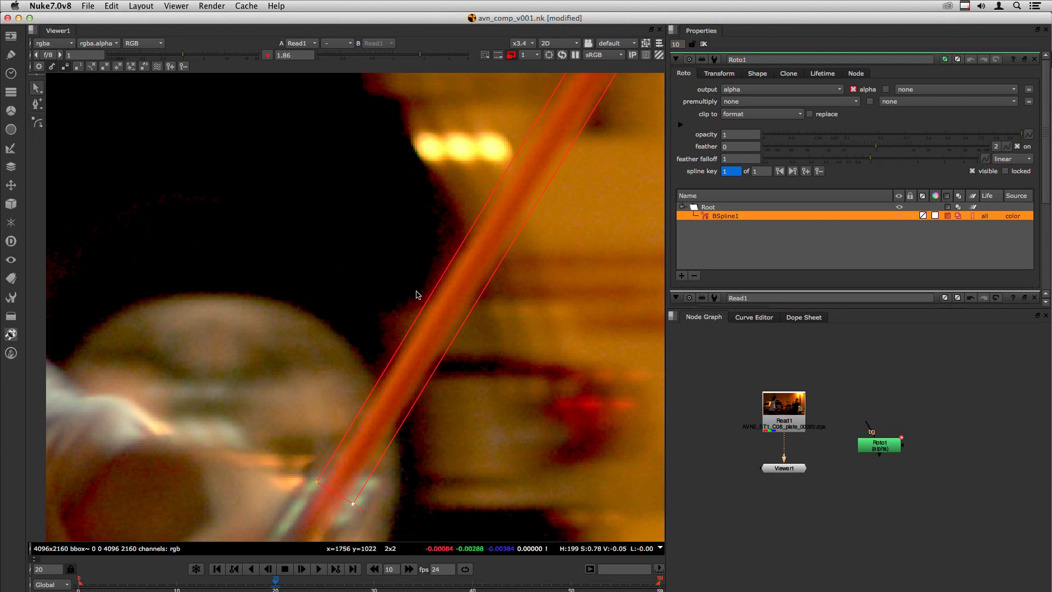
# - Select all the points around the blade tip and toggle their transform box off and back on
pyautogui.scroll(-3, 382, 372)
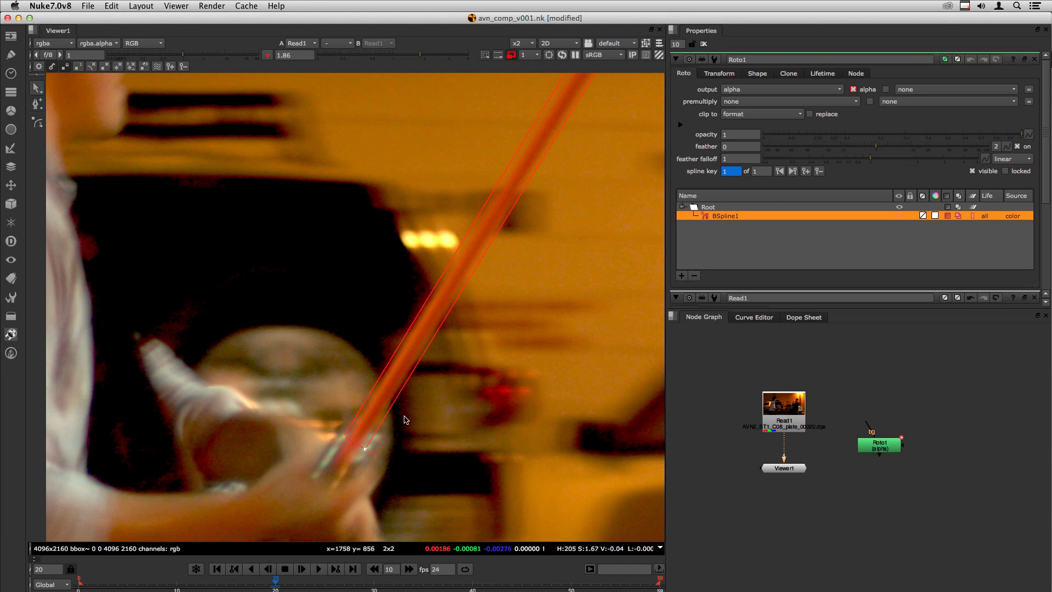
pyautogui.scroll(-3, 397, 412)
pyautogui.moveTo(241, 114); pyautogui.dragTo(555, 227)
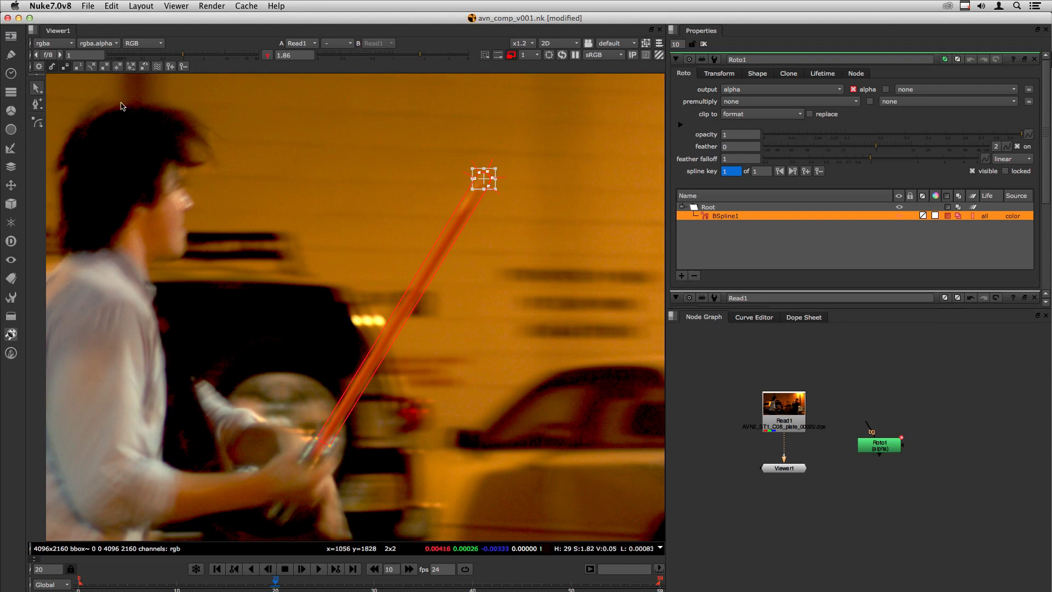
pyautogui.click(118, 67)
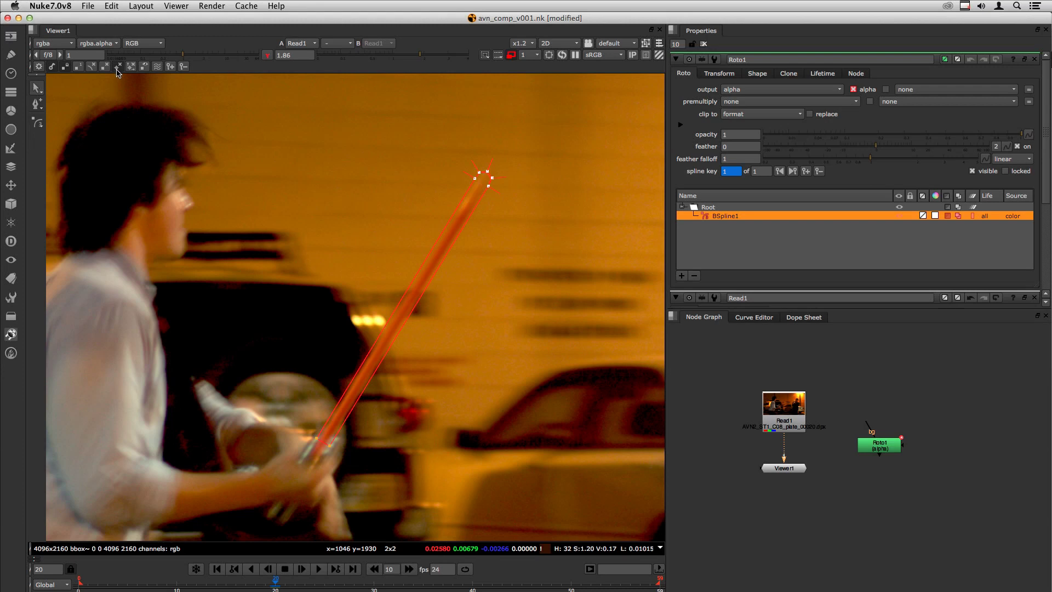
pyautogui.click(117, 68)
pyautogui.click(118, 68)
pyautogui.click(118, 67)
# - Scale up the selected tip points with the transform box to widen the end of the blade shape
pyautogui.scroll(5, 477, 166)
pyautogui.scroll(1, 489, 196)
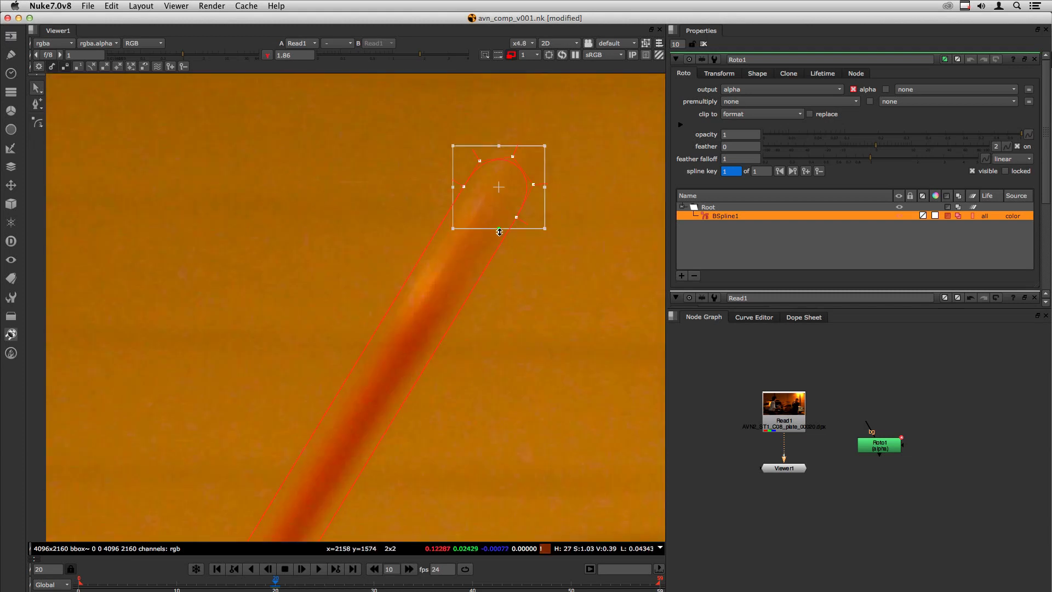
pyautogui.moveTo(497, 234); pyautogui.dragTo(499, 239)
pyautogui.moveTo(544, 187); pyautogui.dragTo(563, 187)
pyautogui.moveTo(430, 126)
pyautogui.mouseDown()
pyautogui.moveTo(432, 117)
pyautogui.moveTo(390, 157)
pyautogui.moveTo(404, 94)
pyautogui.moveTo(375, 179)
pyautogui.moveTo(416, 122)
pyautogui.moveTo(388, 113)
pyautogui.moveTo(428, 126)
pyautogui.mouseUp()
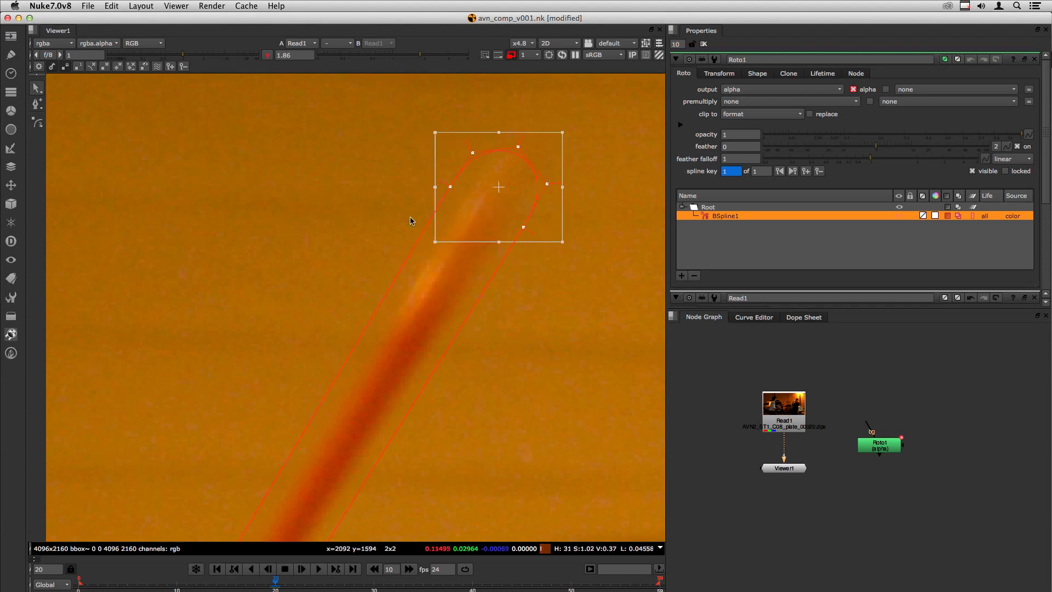
# - Try moving the tip points and rotating them about a pivot further down the blade, and undo both changes
pyautogui.moveTo(495, 215)
pyautogui.mouseDown()
pyautogui.moveTo(371, 224)
pyautogui.moveTo(529, 215)
pyautogui.moveTo(337, 267)
pyautogui.moveTo(401, 210)
pyautogui.moveTo(492, 237)
pyautogui.moveTo(501, 189)
pyautogui.moveTo(512, 197)
pyautogui.mouseUp()
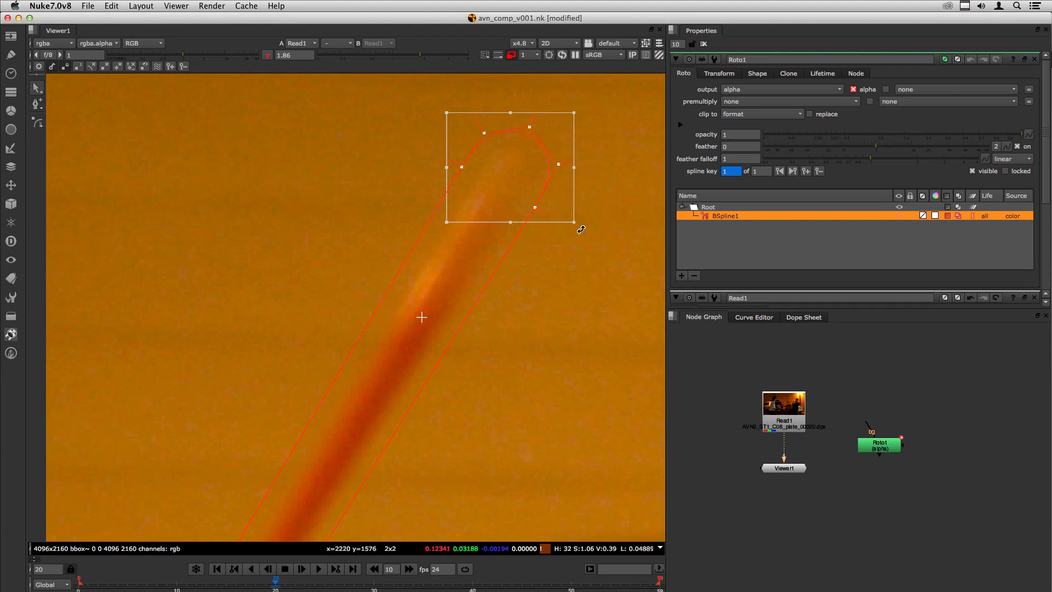
pyautogui.moveTo(575, 225); pyautogui.dragTo(521, 275)
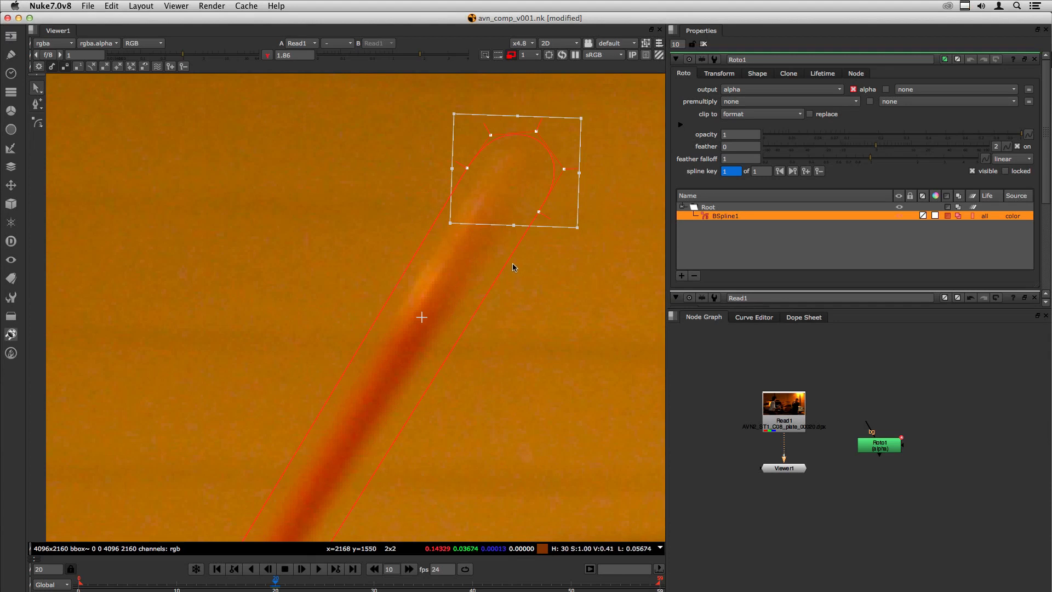
pyautogui.press('super+z')
pyautogui.press('super+z')
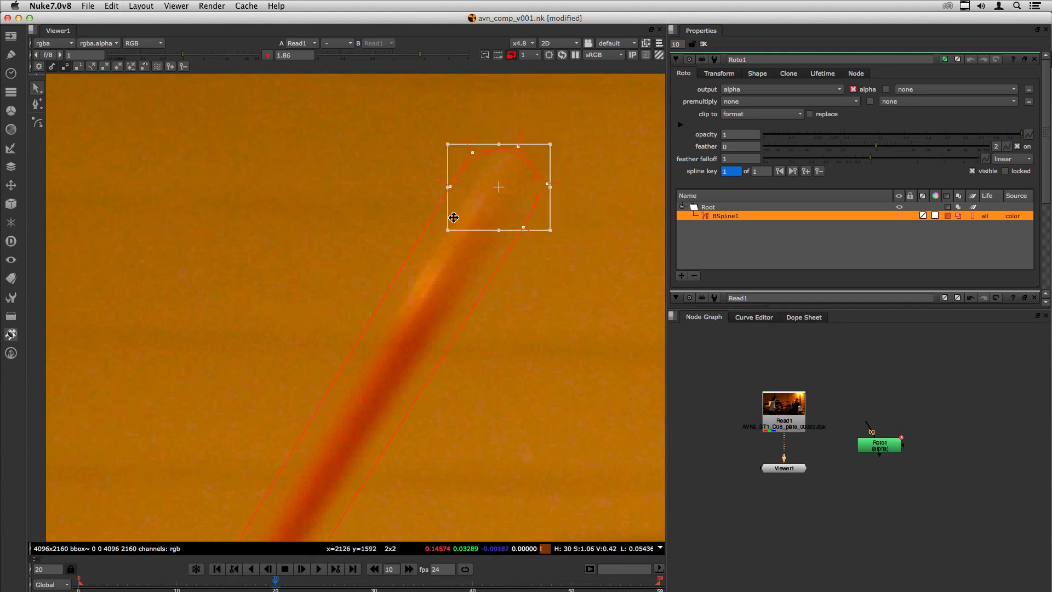
# - View the Roto node's result in the viewer and set its output to rgba
pyautogui.click(473, 278)
pyautogui.scroll(-6, 480, 278)
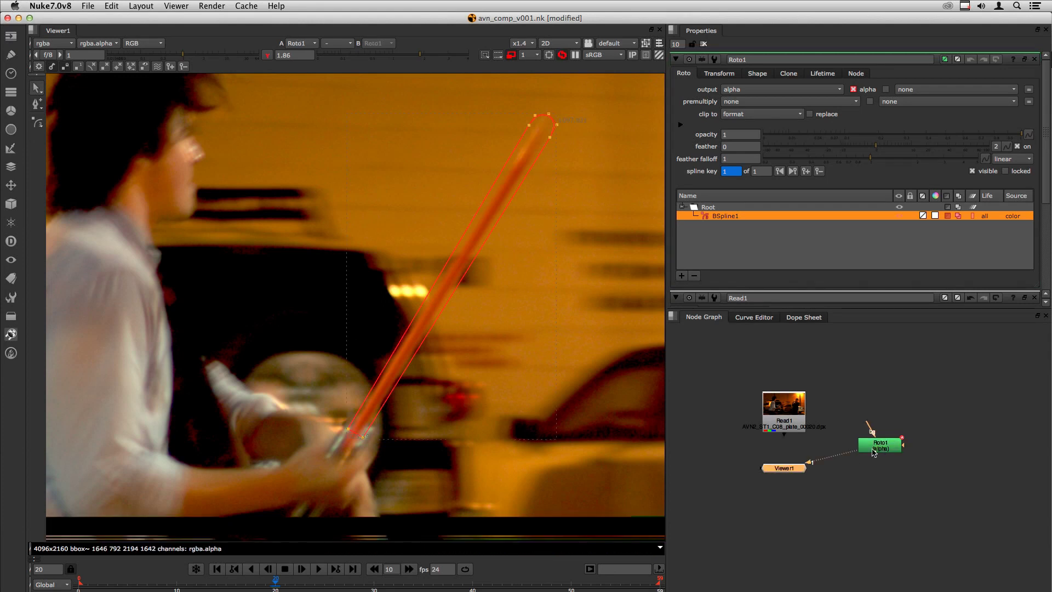
pyautogui.press('1')
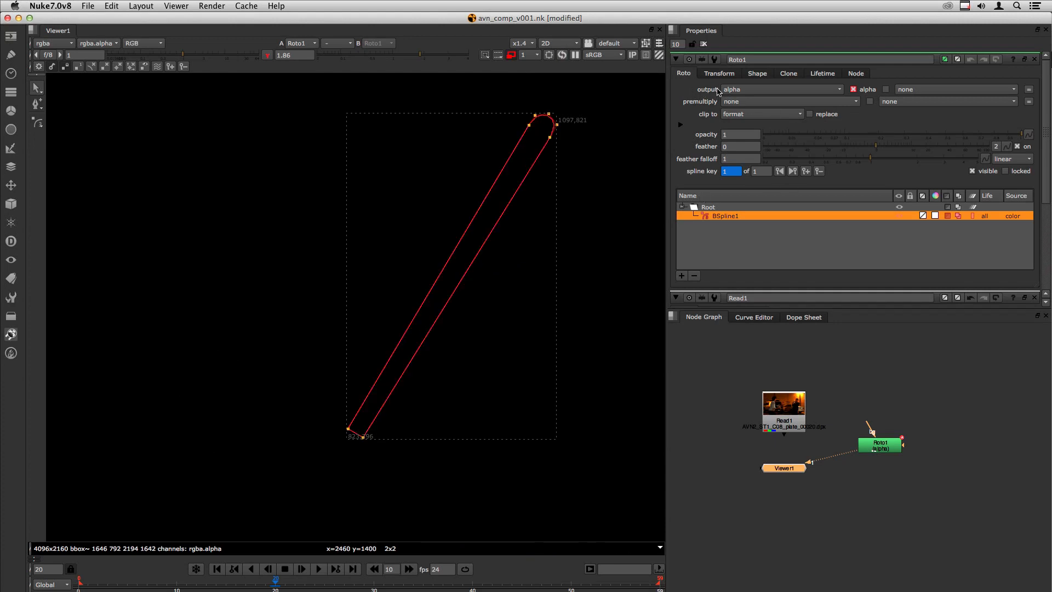
pyautogui.click(735, 90)
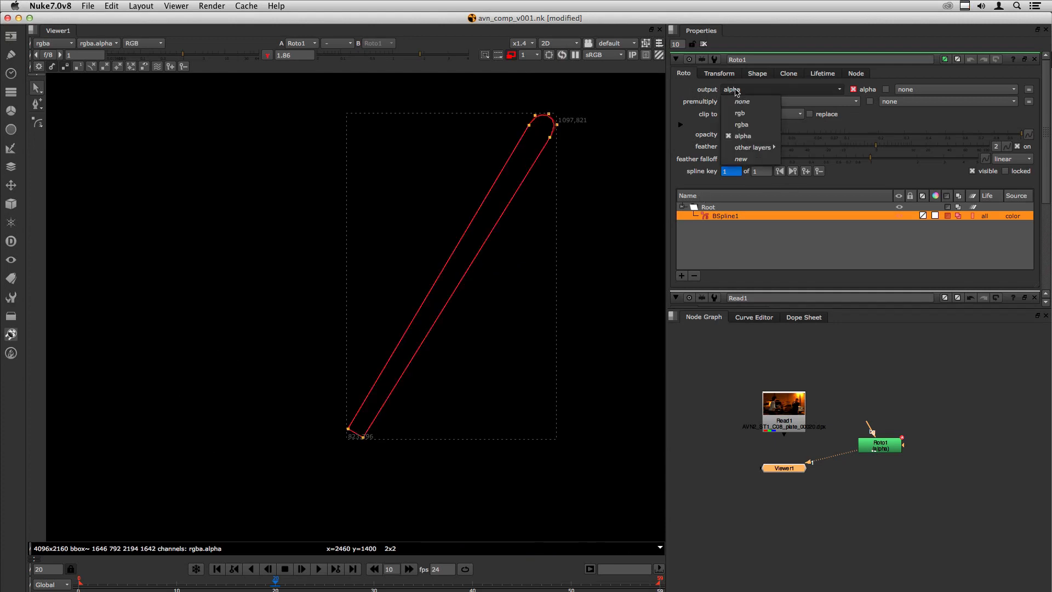
pyautogui.click(746, 129)
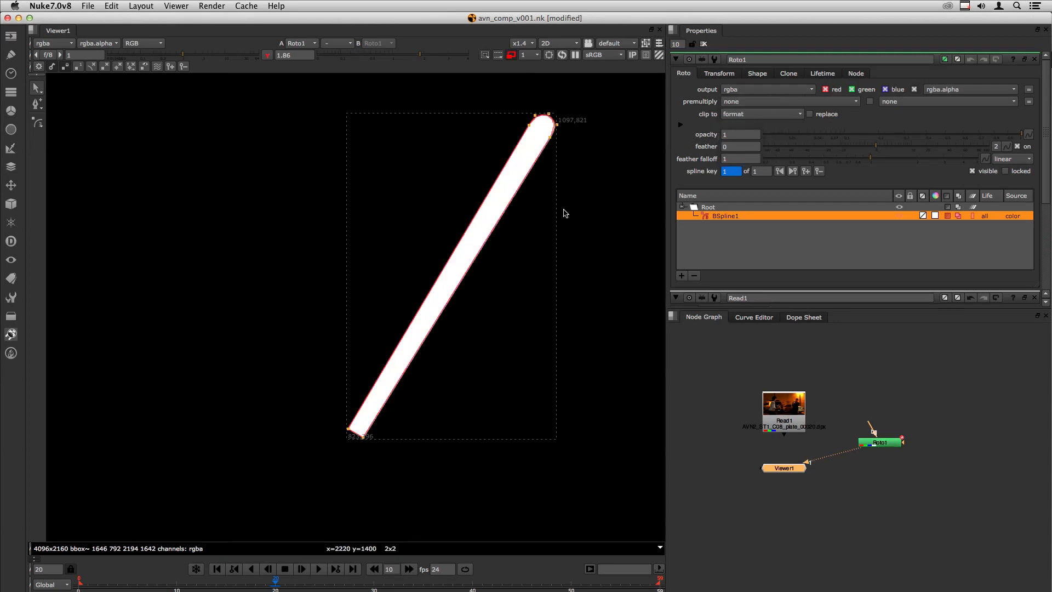
# - Set the blade shape's color to magenta and check the result in the red channel and in full RGB
pyautogui.click(577, 220)
pyautogui.press('r')
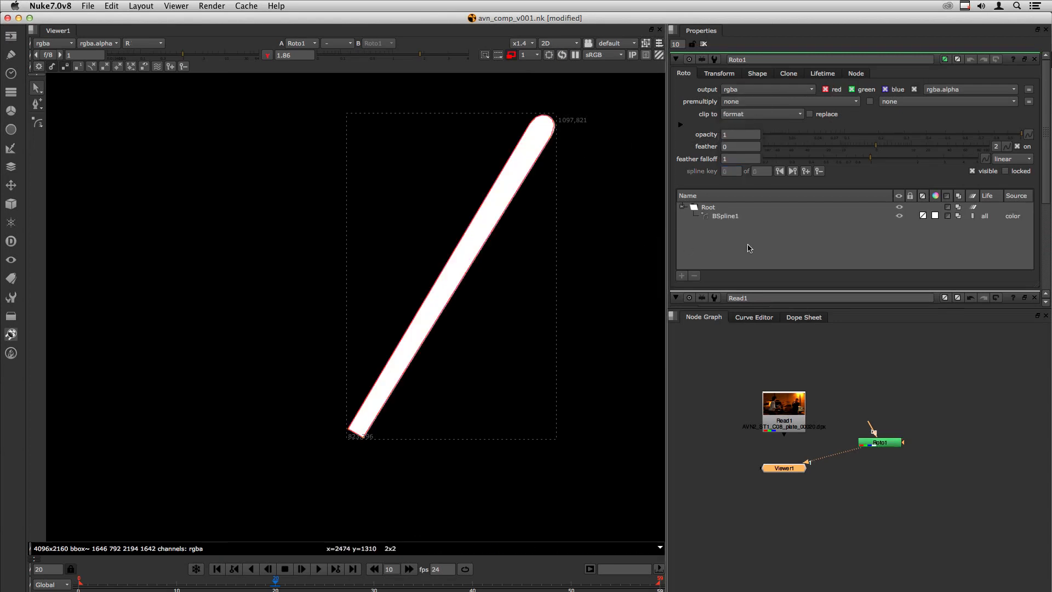
pyautogui.click(724, 220)
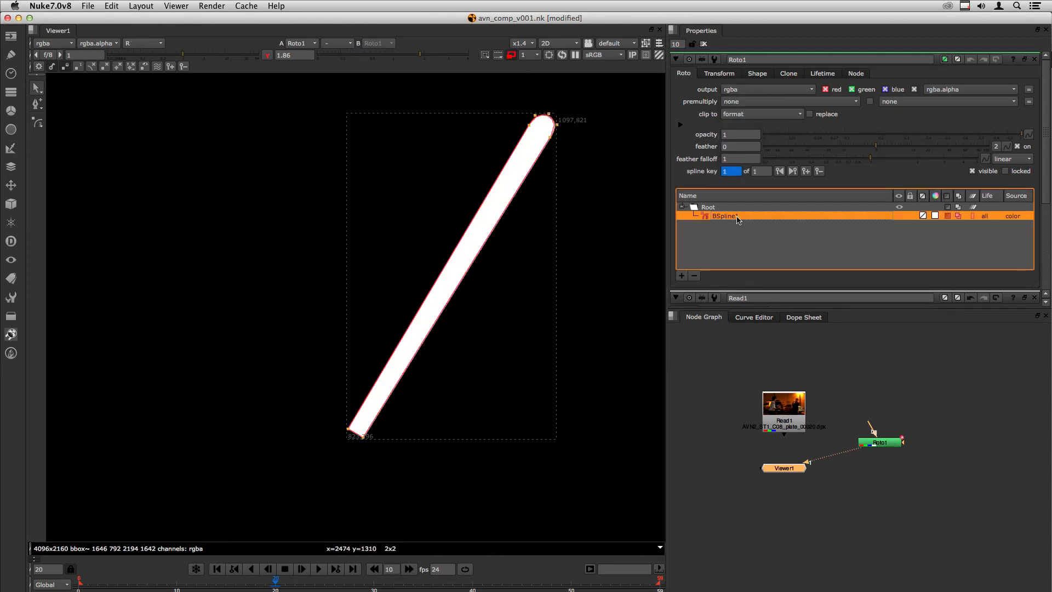
pyautogui.click(935, 216)
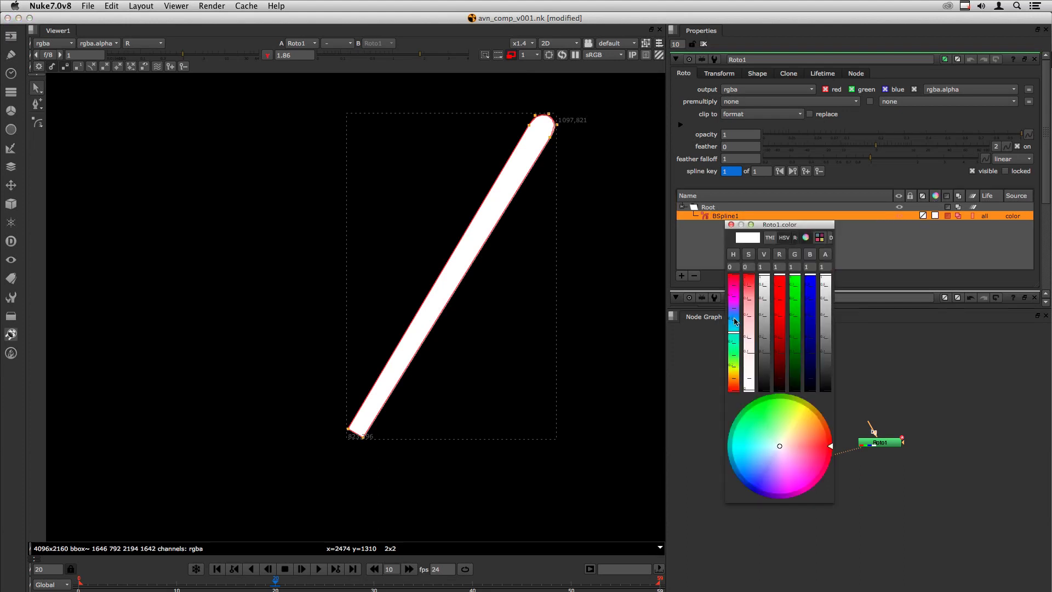
pyautogui.moveTo(734, 322)
pyautogui.mouseDown()
pyautogui.moveTo(735, 299)
pyautogui.moveTo(755, 290)
pyautogui.moveTo(755, 274)
pyautogui.mouseUp()
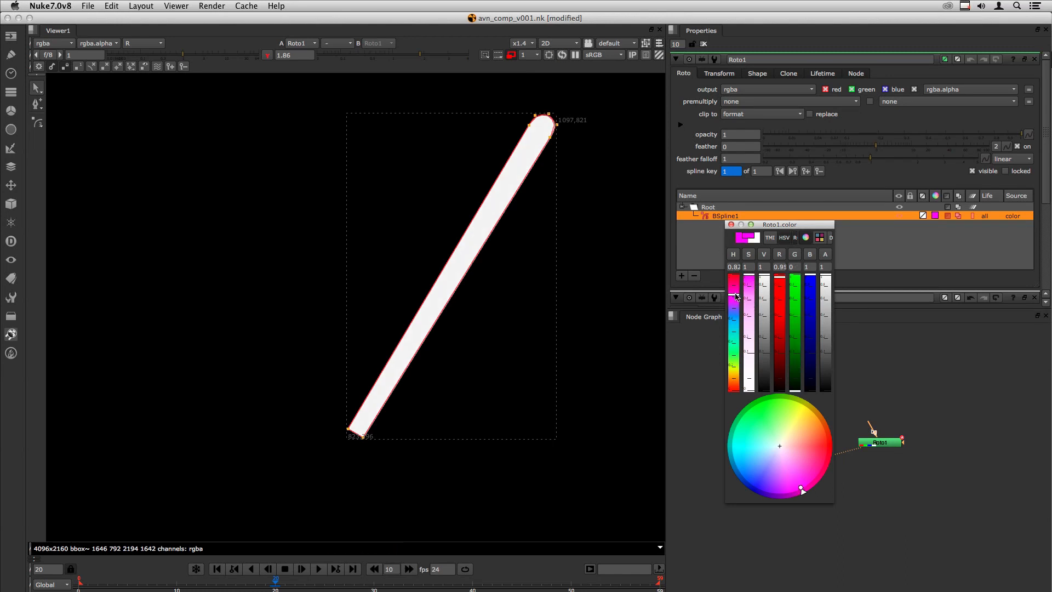
pyautogui.click(731, 225)
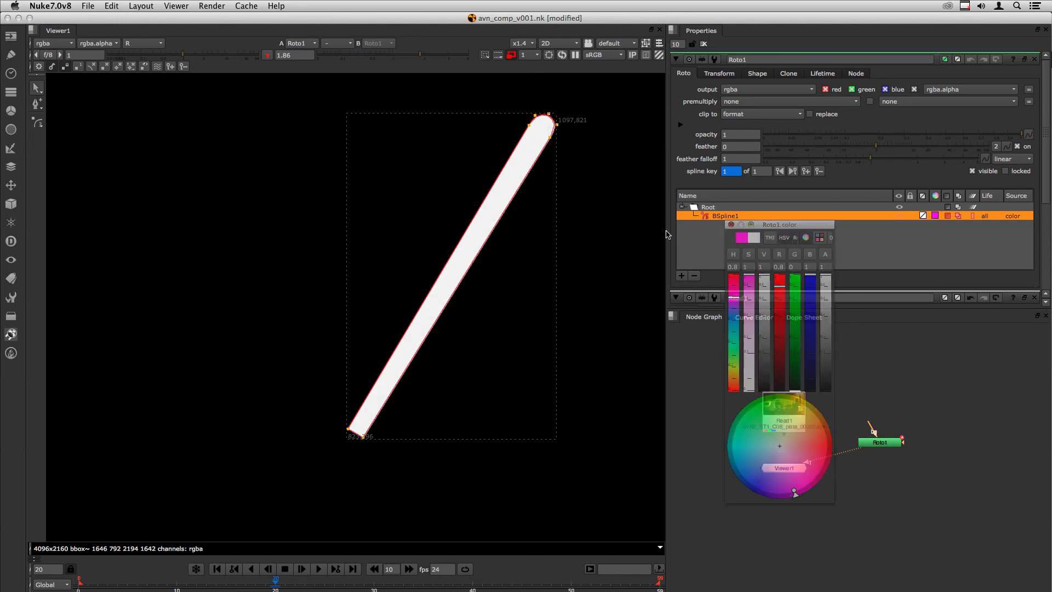
pyautogui.click(621, 246)
pyautogui.press('r')
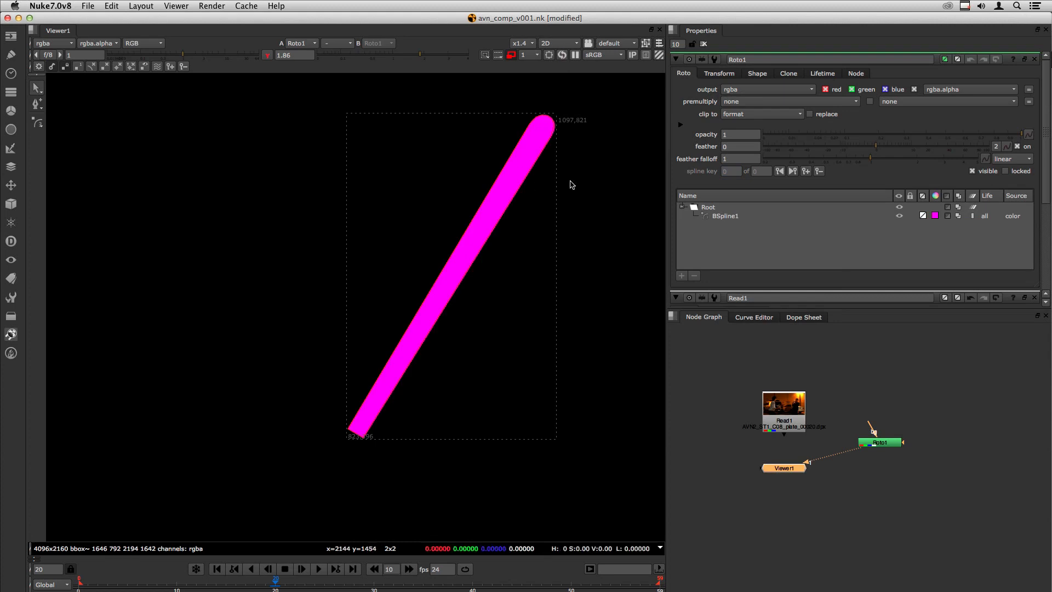
# - Connect the Roto node's bg input to Read1 and route the connection through a dot above the Roto node
pyautogui.click(726, 447)
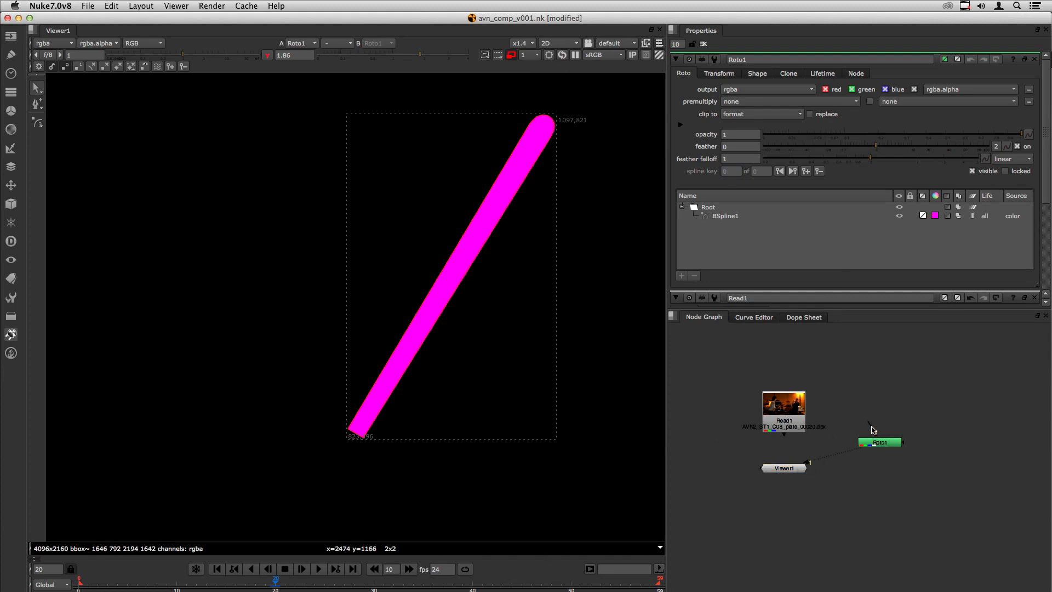
pyautogui.moveTo(873, 430); pyautogui.dragTo(789, 410)
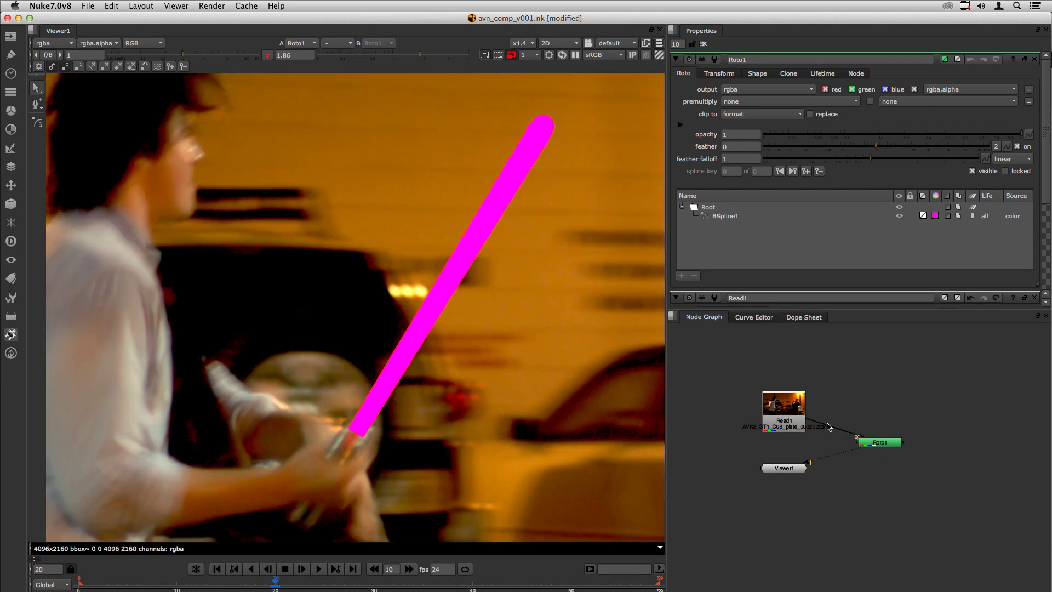
pyautogui.moveTo(834, 430); pyautogui.dragTo(879, 415)
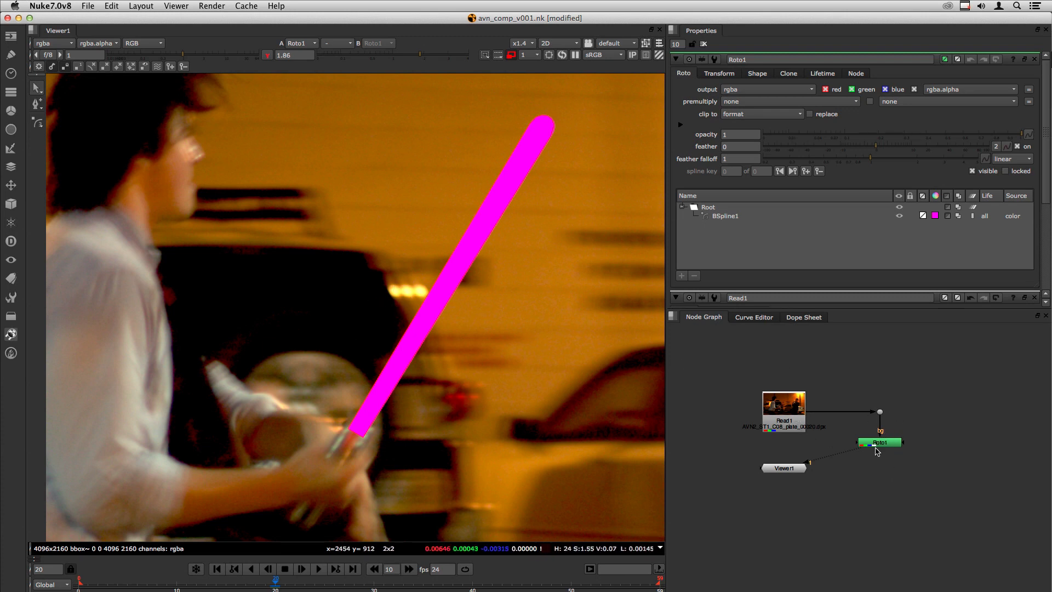
# - Set the disconnected Roto node's format to square_1K 1024x1024 and reconnect its bg input to Read1
pyautogui.click(681, 127)
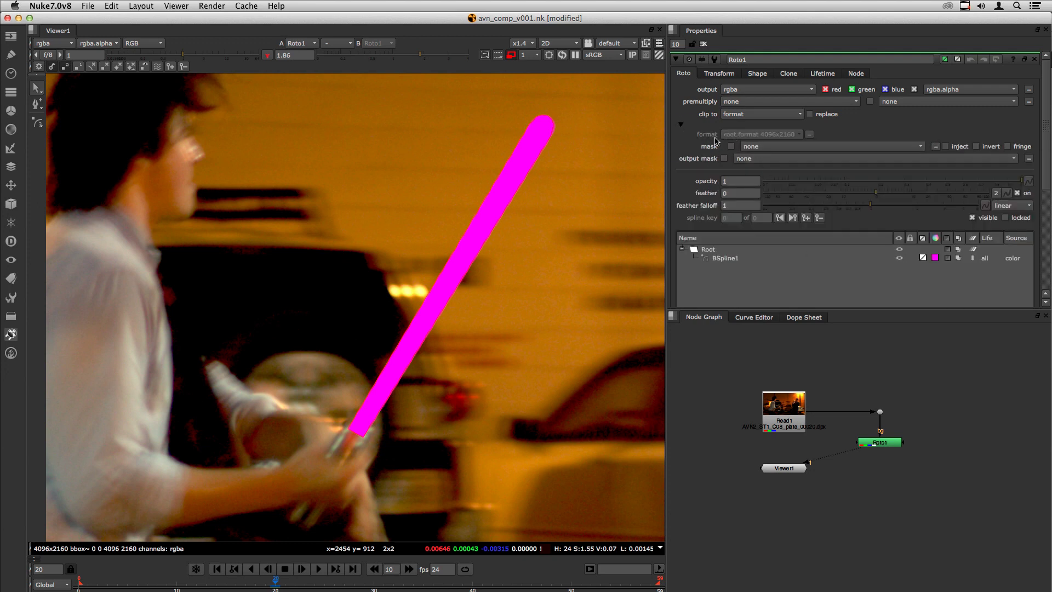
pyautogui.moveTo(814, 415)
pyautogui.mouseDown()
pyautogui.moveTo(860, 407)
pyautogui.moveTo(883, 435)
pyautogui.moveTo(868, 417)
pyautogui.mouseUp()
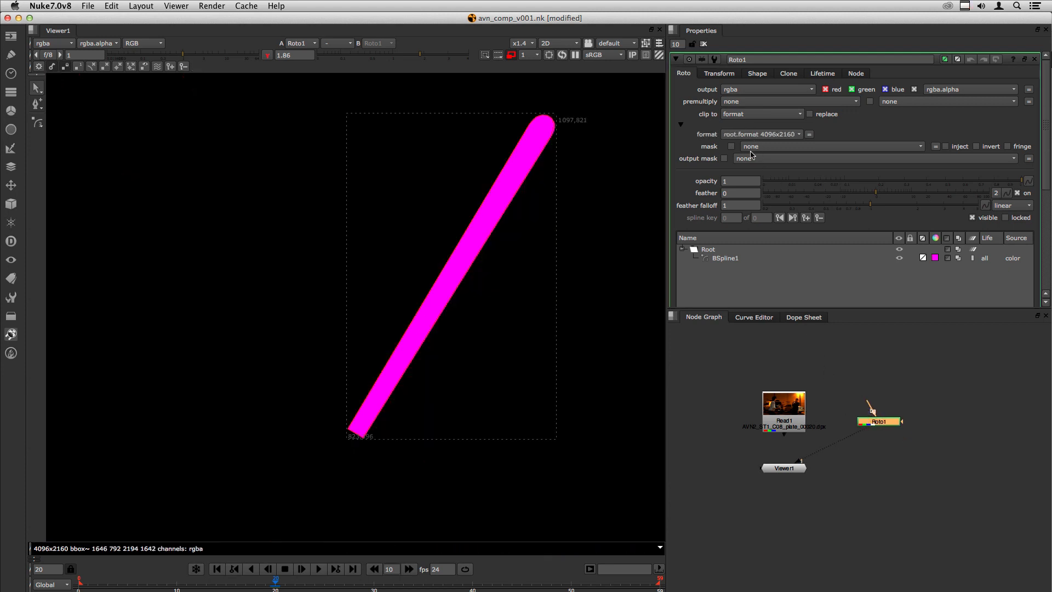
pyautogui.click(735, 136)
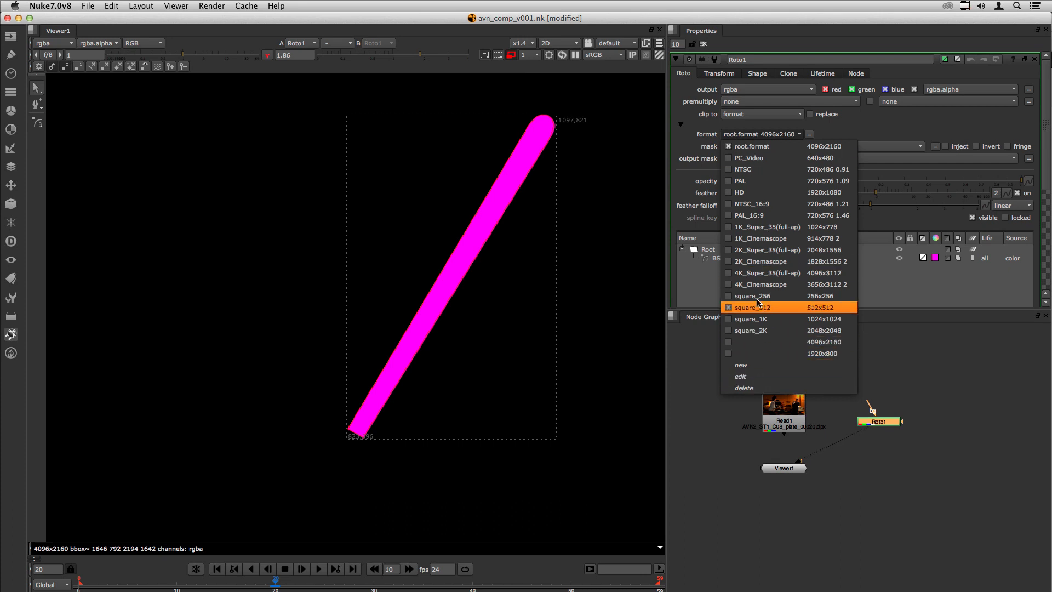
pyautogui.click(783, 319)
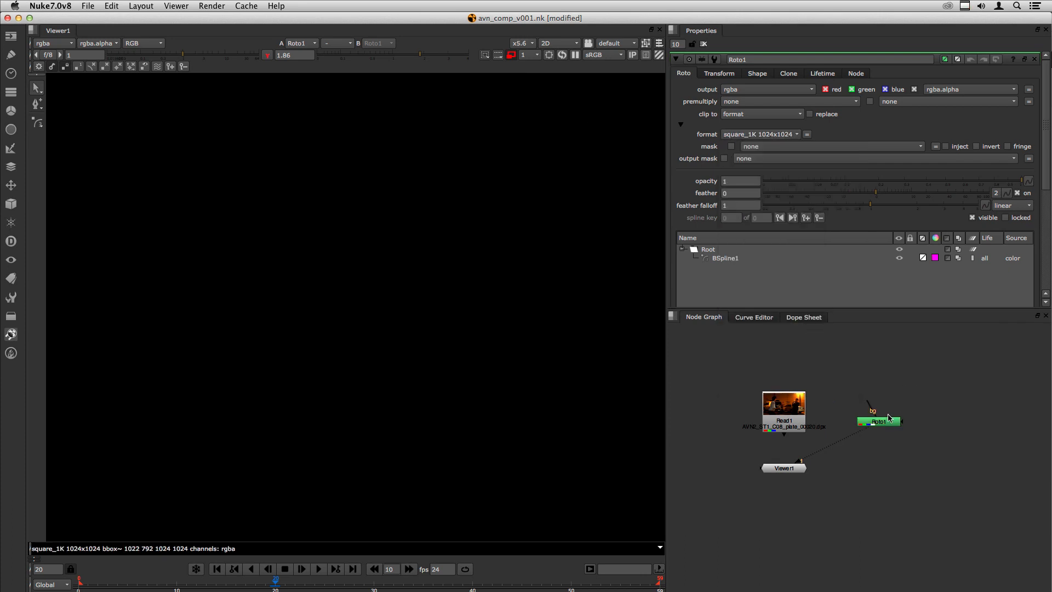
pyautogui.moveTo(868, 415); pyautogui.dragTo(784, 408)
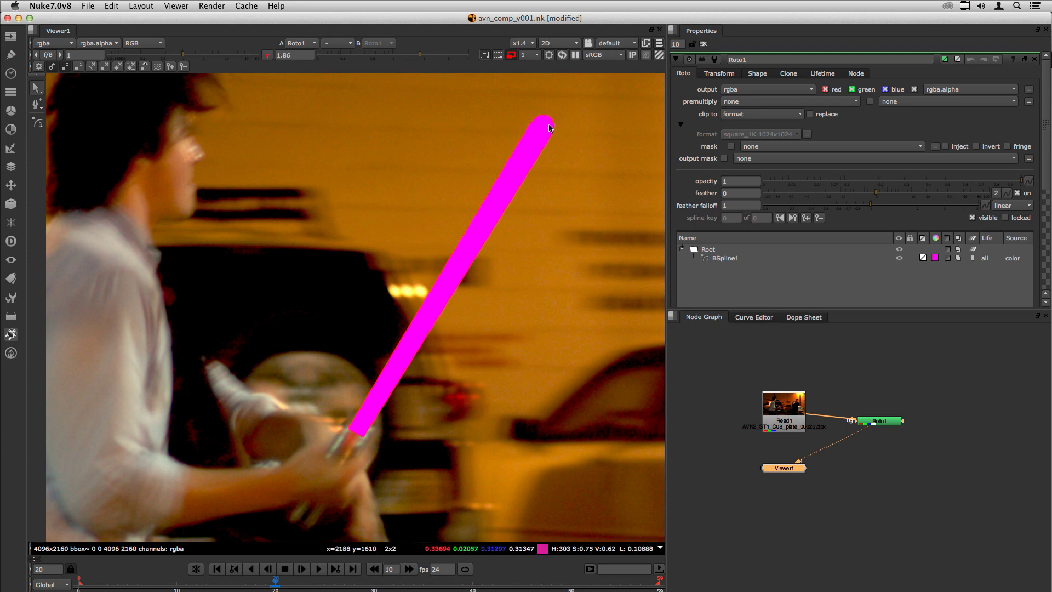
# - Assign Read1 to viewer input 1 and the Roto node to viewer input 2, aligning the Roto node with Read1
pyautogui.moveTo(492, 108); pyautogui.dragTo(584, 174)
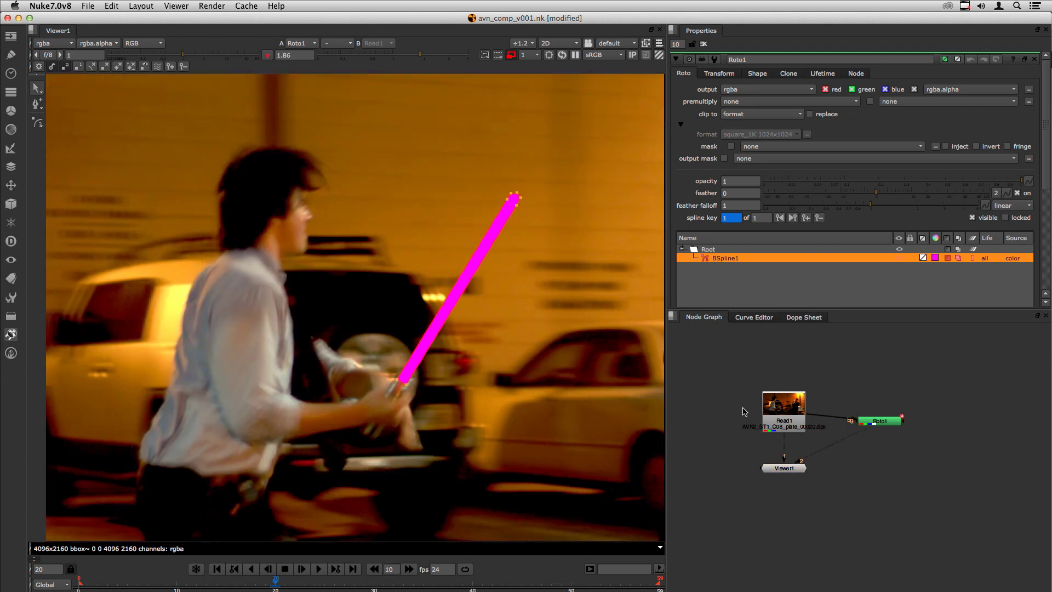
pyautogui.click(788, 412)
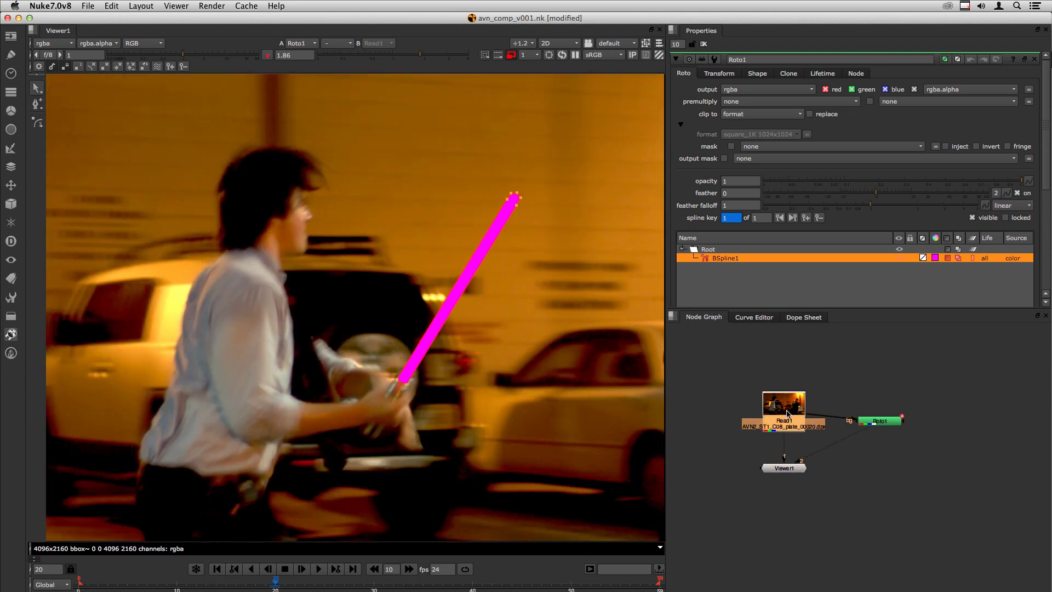
pyautogui.press('1')
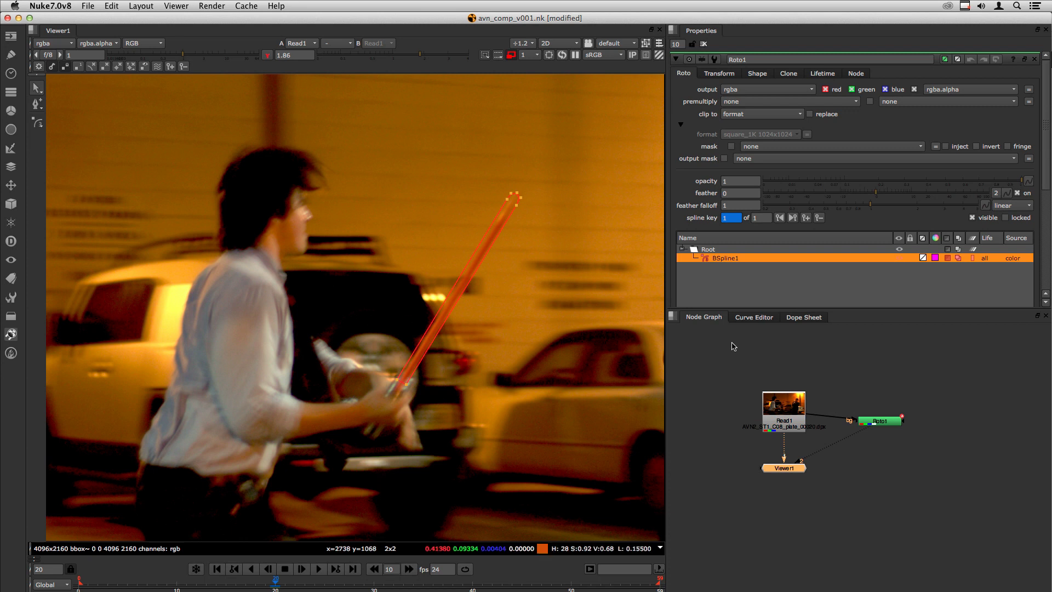
pyautogui.moveTo(881, 423); pyautogui.dragTo(879, 413)
pyautogui.press('2')
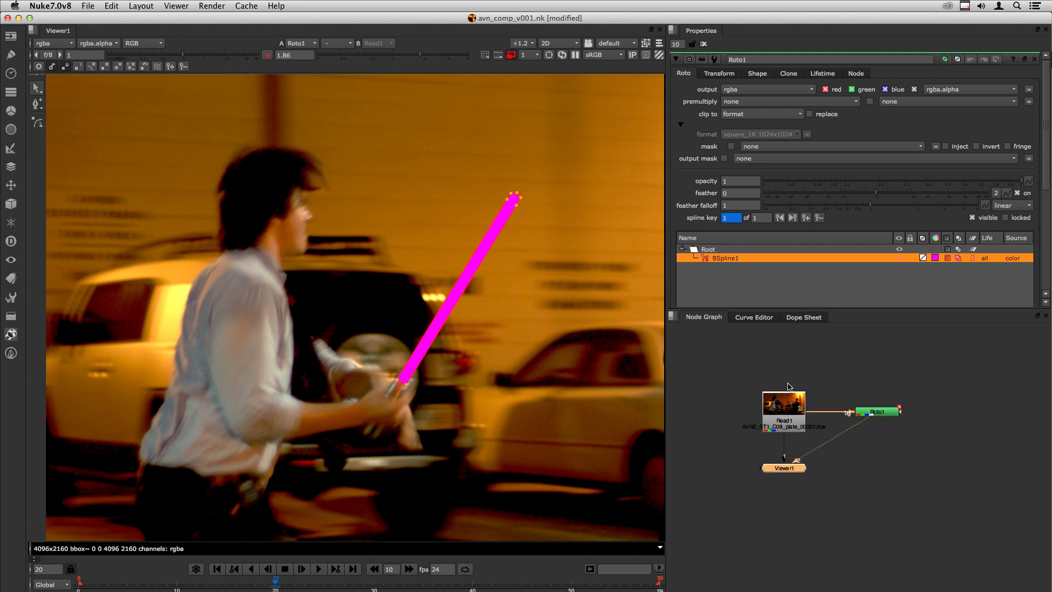
# - Compare the plate with the Roto output by switching between the two viewer inputs, ending on the plate
pyautogui.click(537, 296)
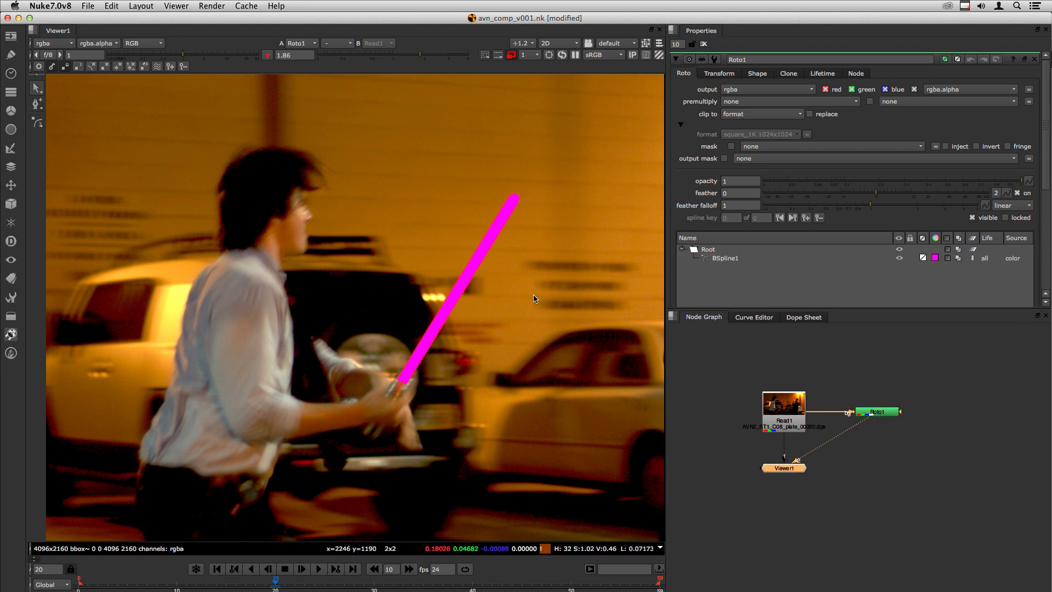
pyautogui.press('1')
pyautogui.press('2')
pyautogui.press('1')
pyautogui.press('1')
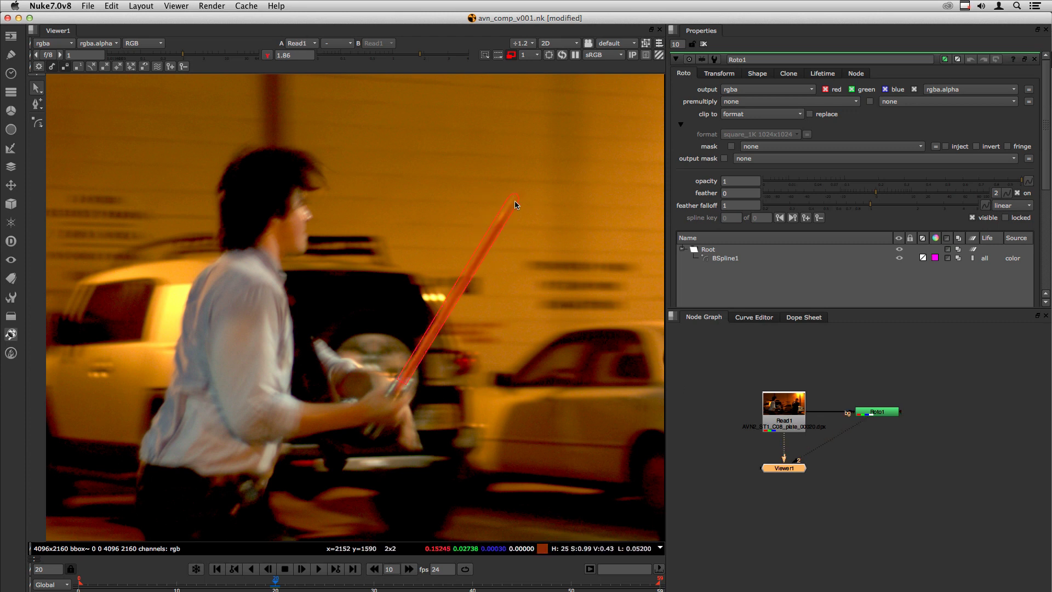
# - Select all points of the blade shape and, at frame 19, move the whole shape so its base meets the hilt
pyautogui.moveTo(877, 414); pyautogui.dragTo(879, 414)
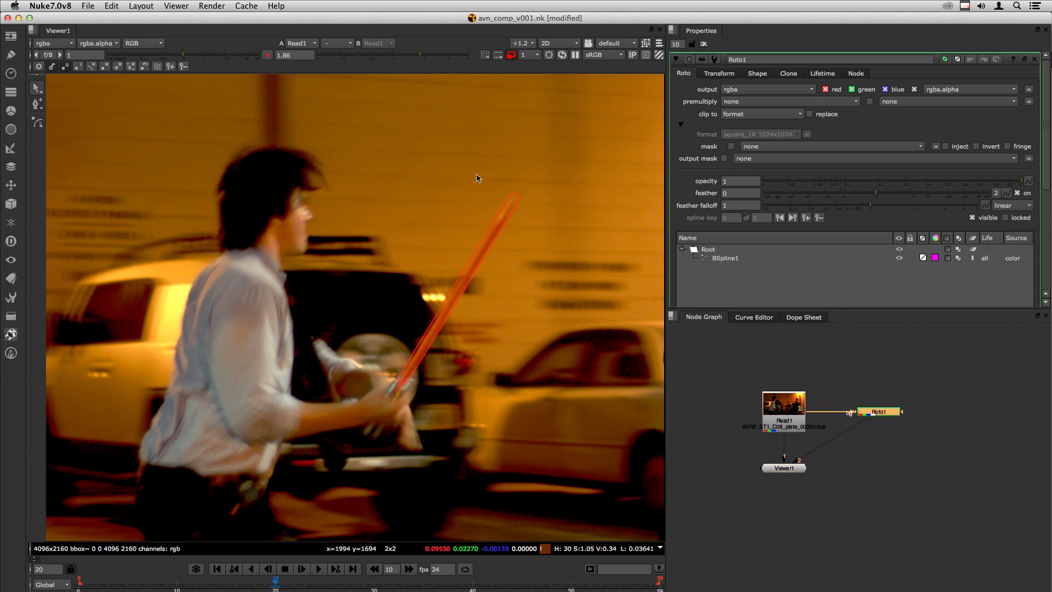
pyautogui.moveTo(476, 178); pyautogui.dragTo(560, 239)
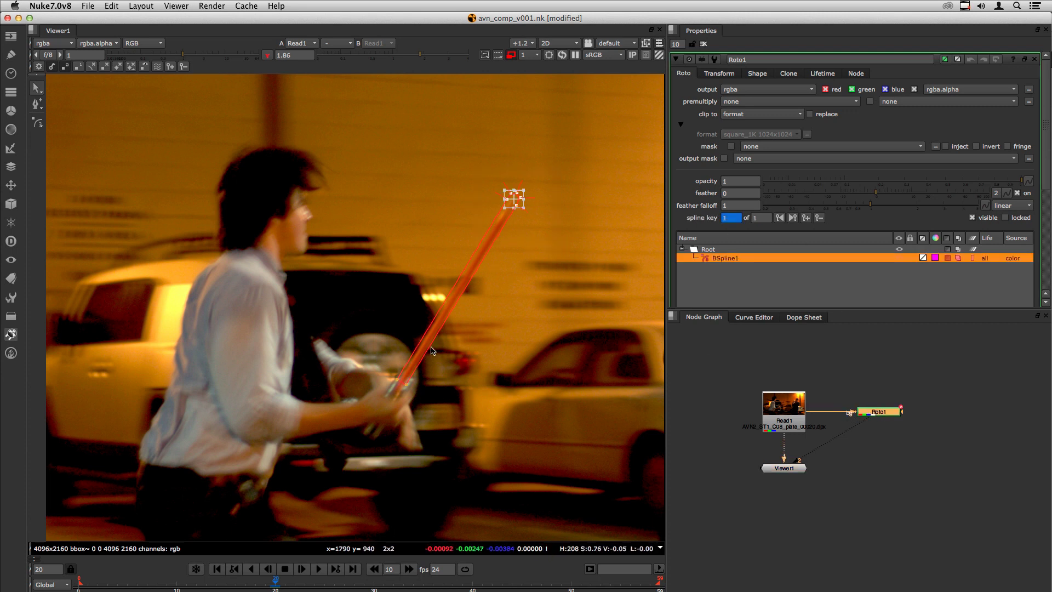
pyautogui.press('Left')
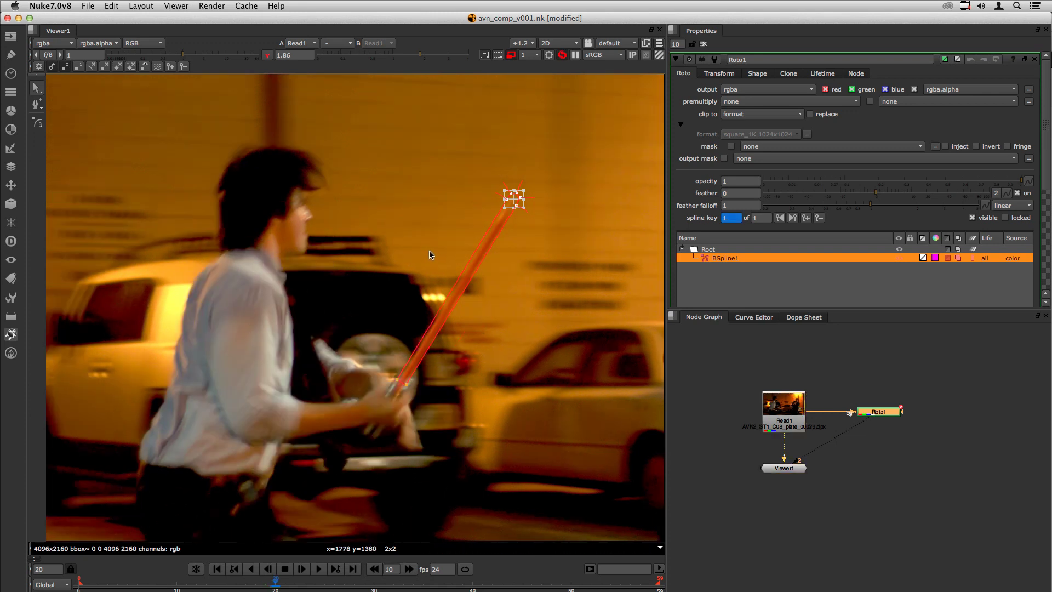
pyautogui.moveTo(309, 135); pyautogui.dragTo(578, 413)
pyautogui.press('Right')
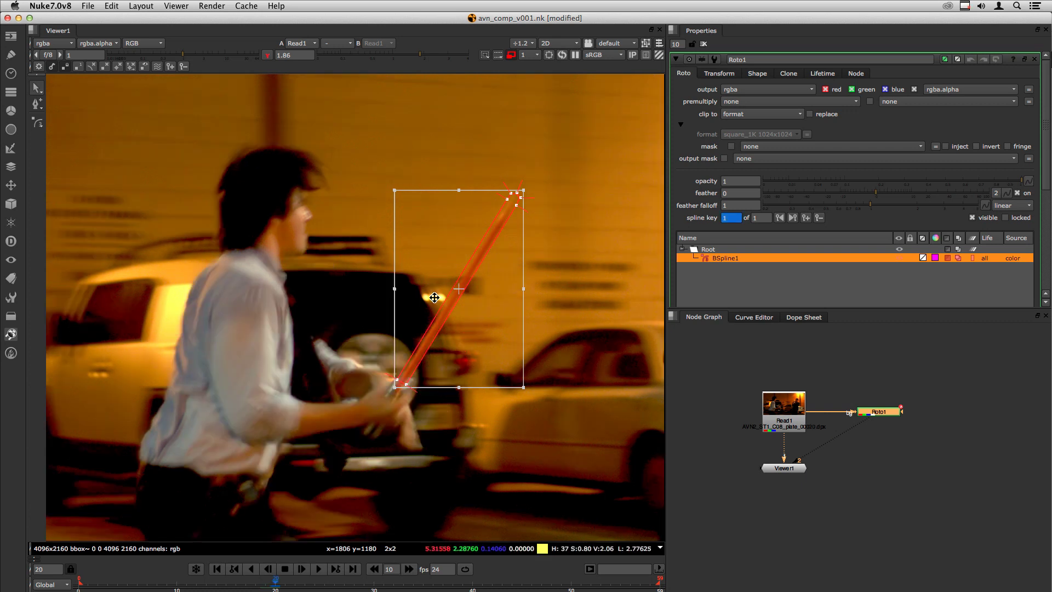
pyautogui.press('Left')
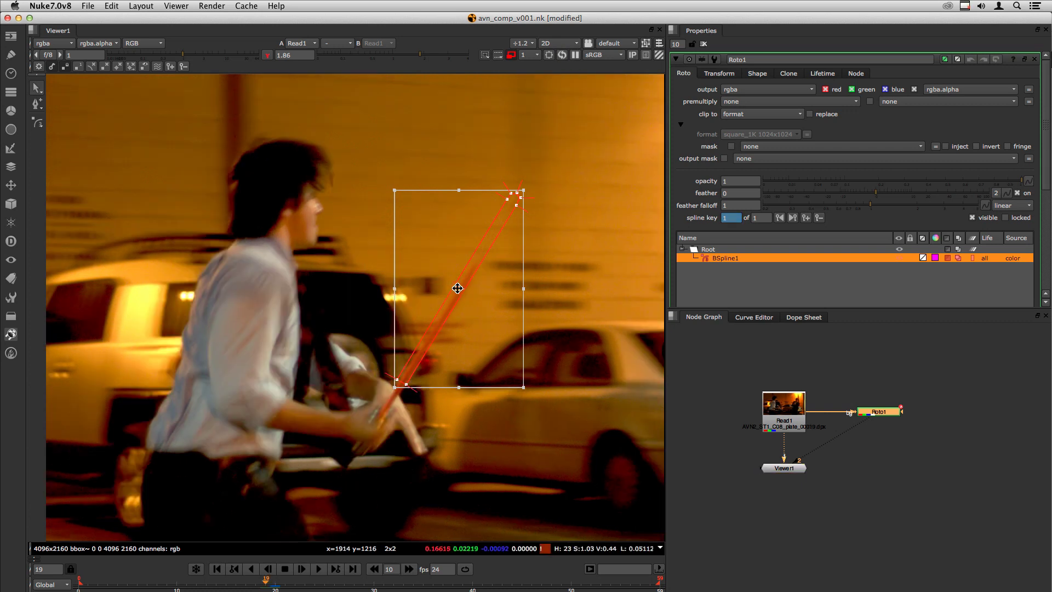
pyautogui.moveTo(460, 287); pyautogui.dragTo(436, 329)
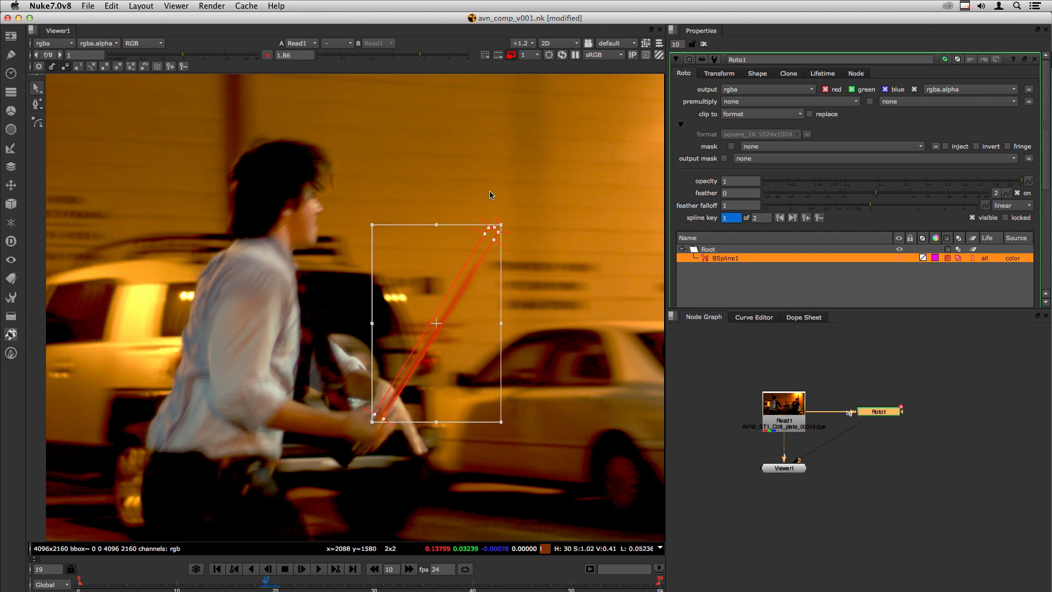
# - Move and slightly shrink the tip points so they fit the end of the blade at frame 19
pyautogui.click(504, 236)
pyautogui.scroll(3, 470, 256)
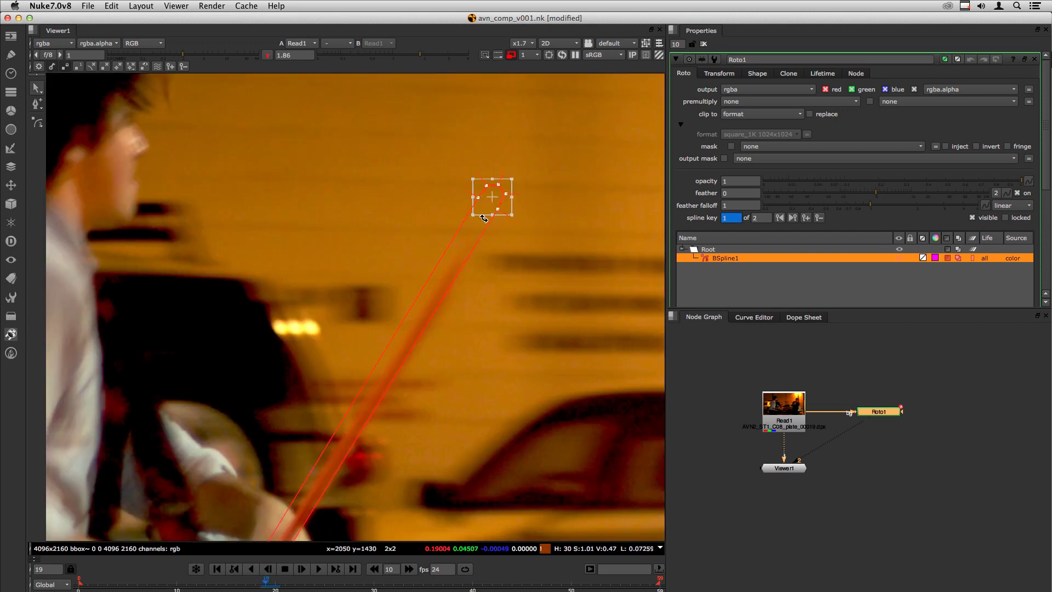
pyautogui.moveTo(428, 155); pyautogui.dragTo(562, 264)
pyautogui.moveTo(492, 196); pyautogui.dragTo(455, 270)
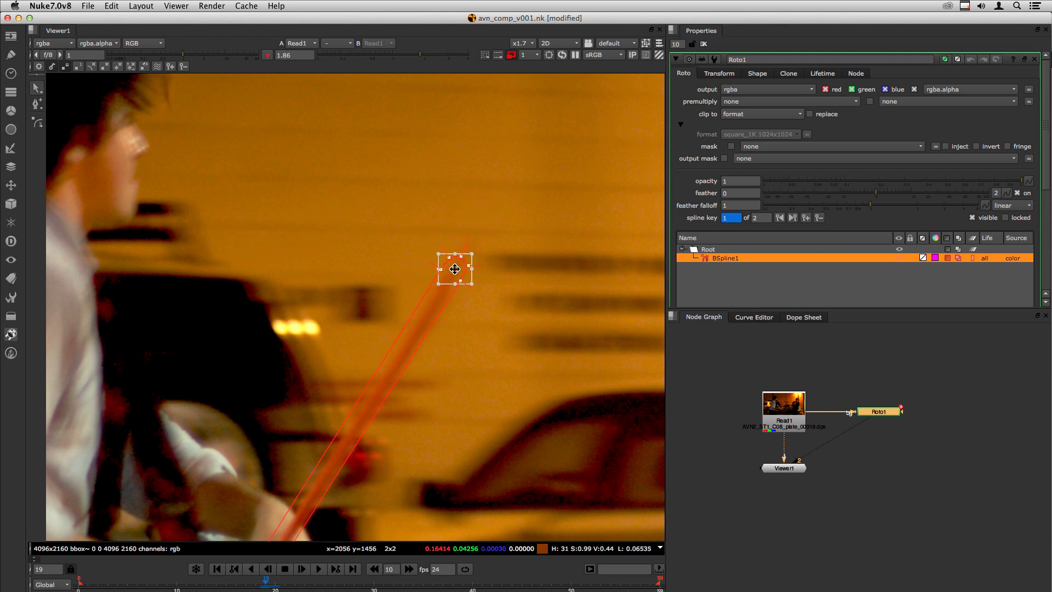
pyautogui.scroll(-3, 455, 269)
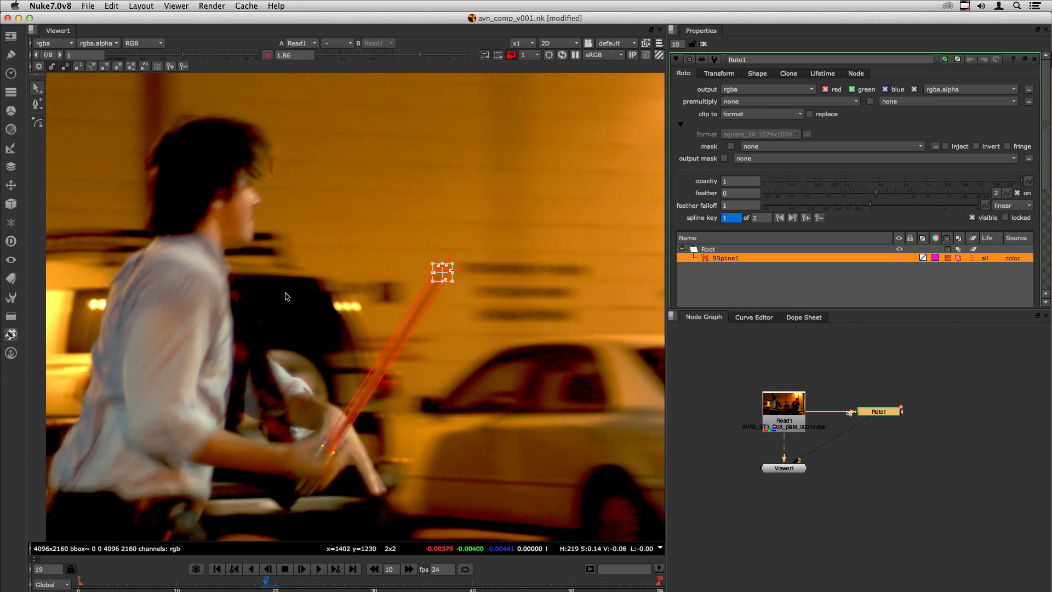
# - Step back and forth between frames 17 and 19 to examine how the hilt moves relative to the blade shape
pyautogui.press('Left')
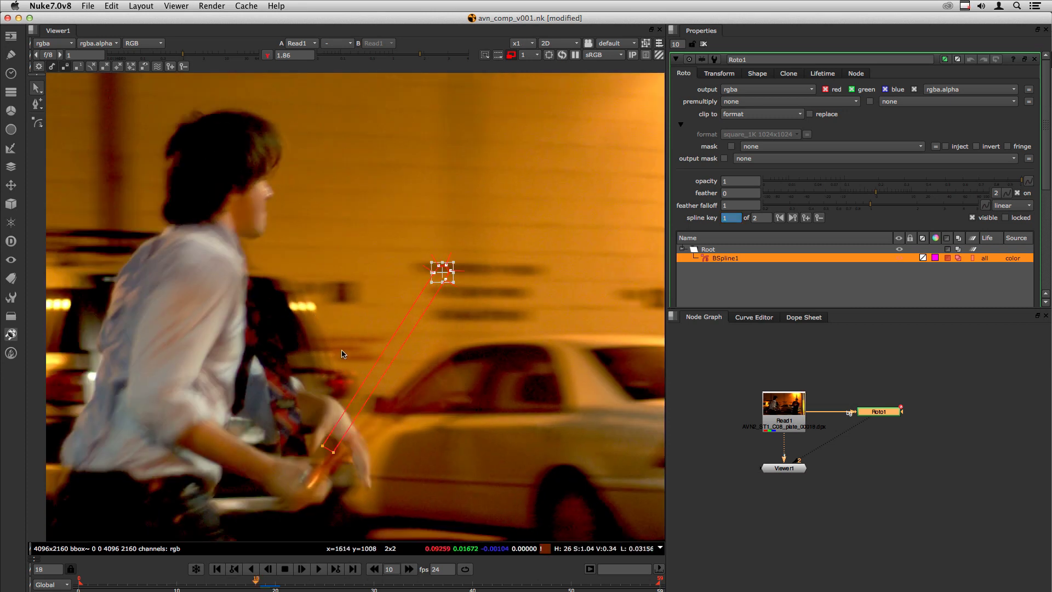
pyautogui.click(330, 332)
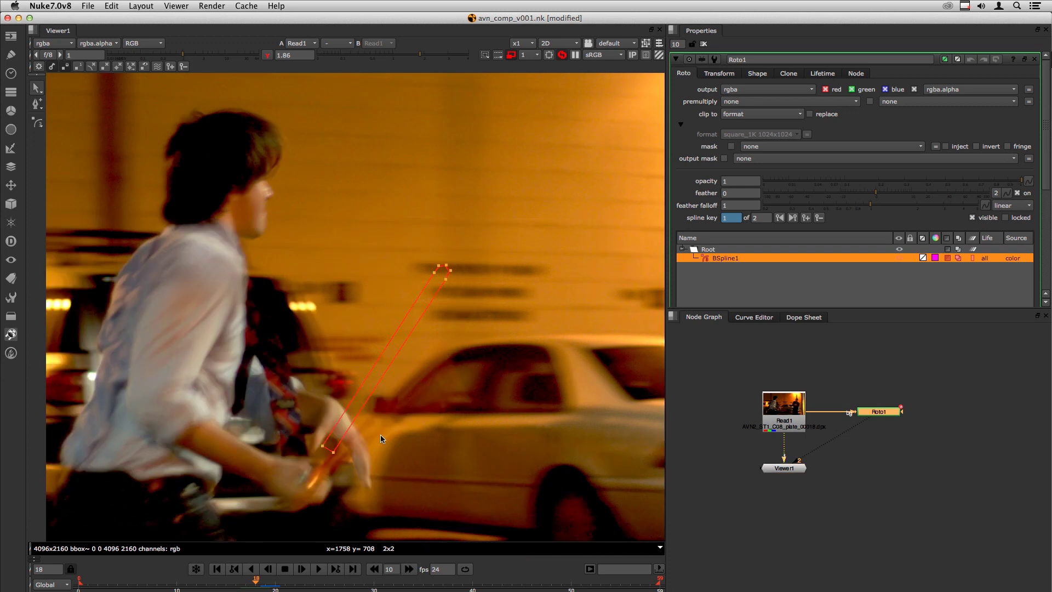
pyautogui.moveTo(388, 417); pyautogui.dragTo(402, 300, button='middle')
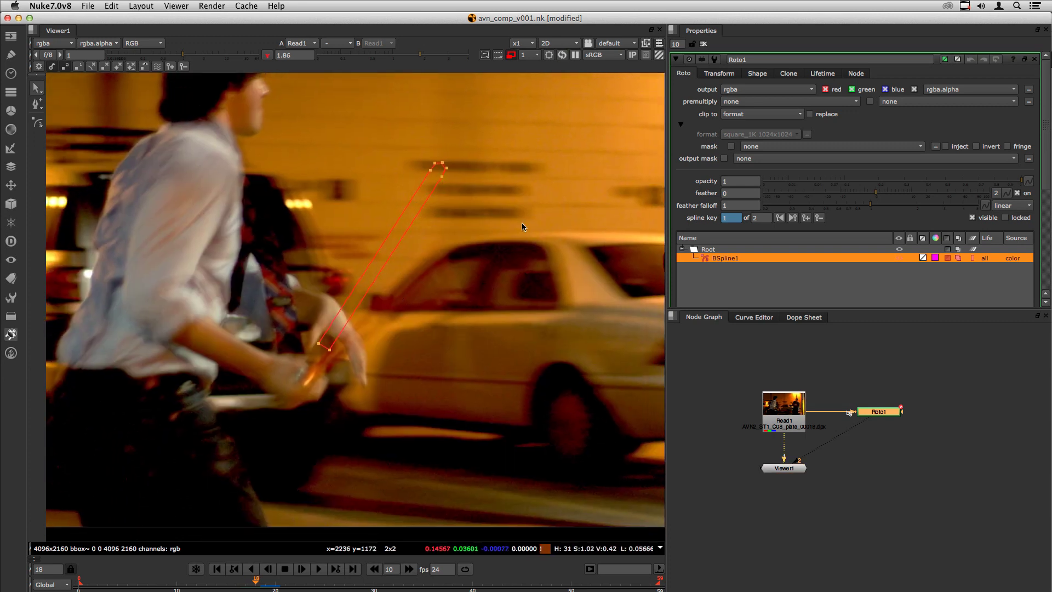
pyautogui.press('Left')
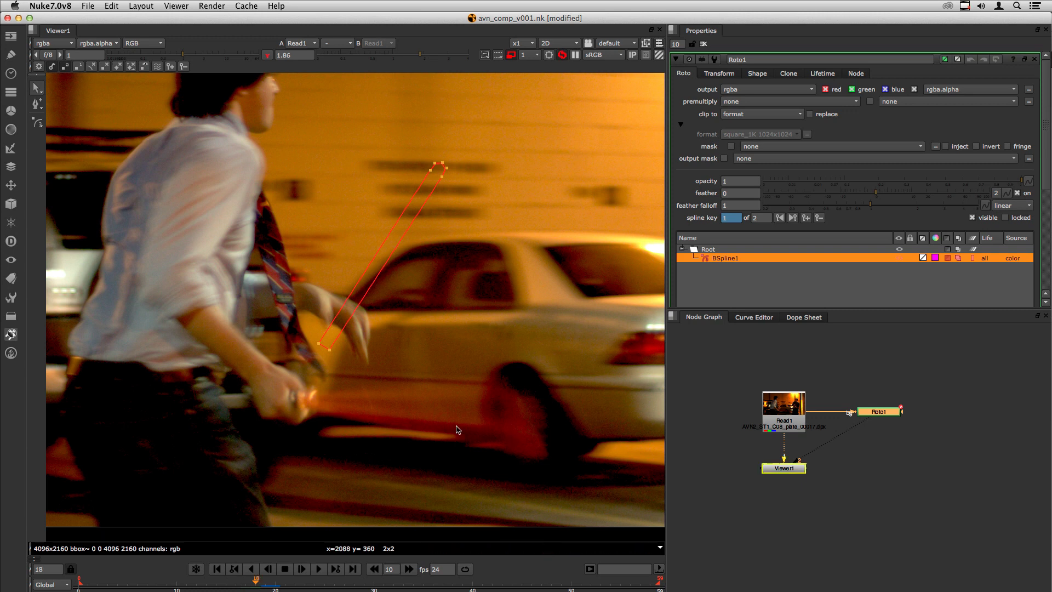
pyautogui.press('Right')
pyautogui.press('Right')
pyautogui.press('Left')
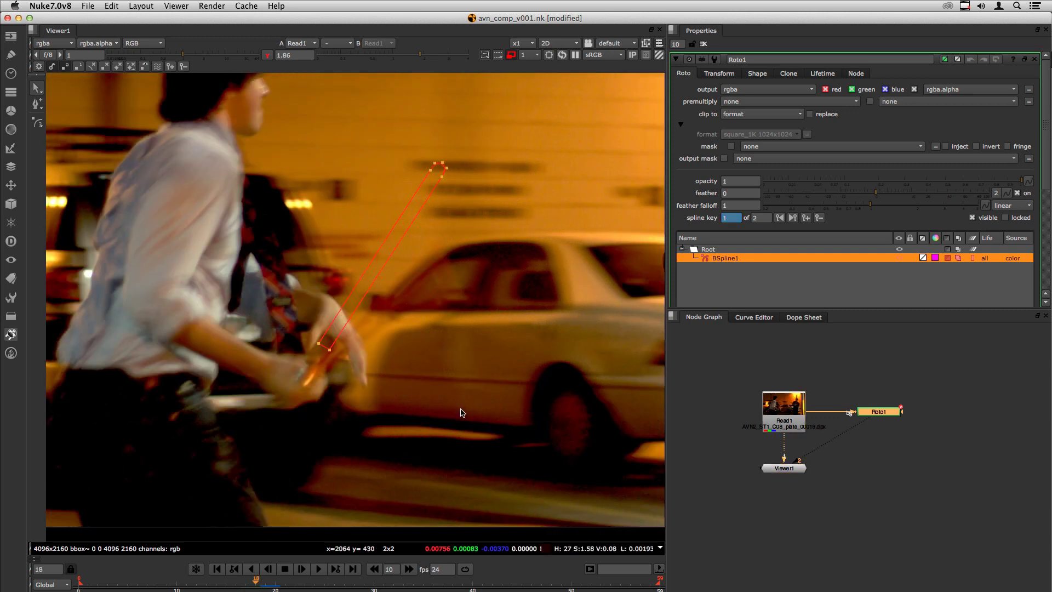
pyautogui.press('Left')
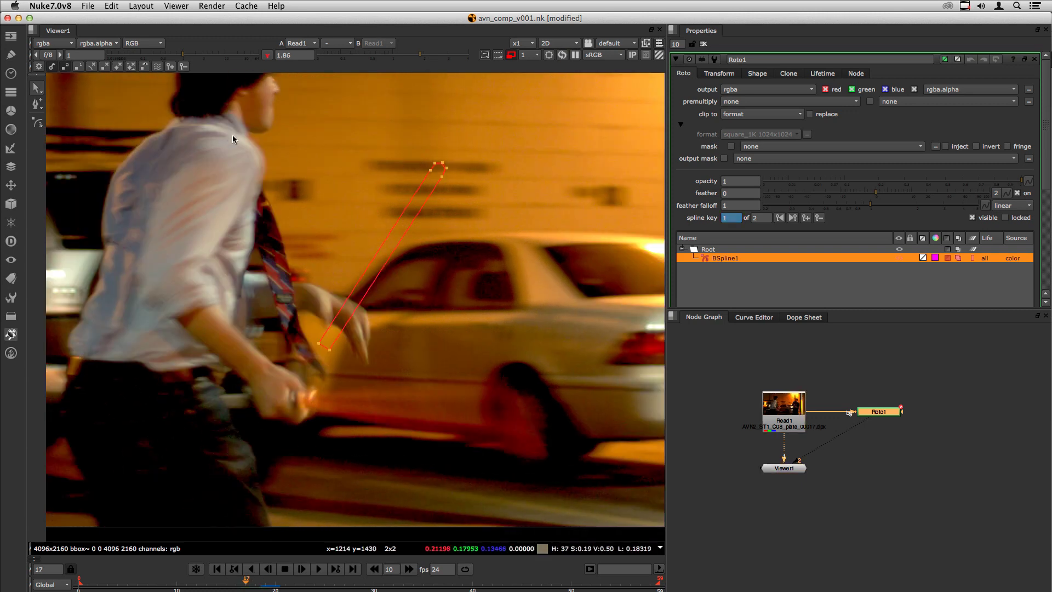
# - At frame 17, select the whole blade shape, place its transform pivot at the base, rotate it to horizontal and move it onto the hilt
pyautogui.moveTo(248, 114); pyautogui.dragTo(512, 382)
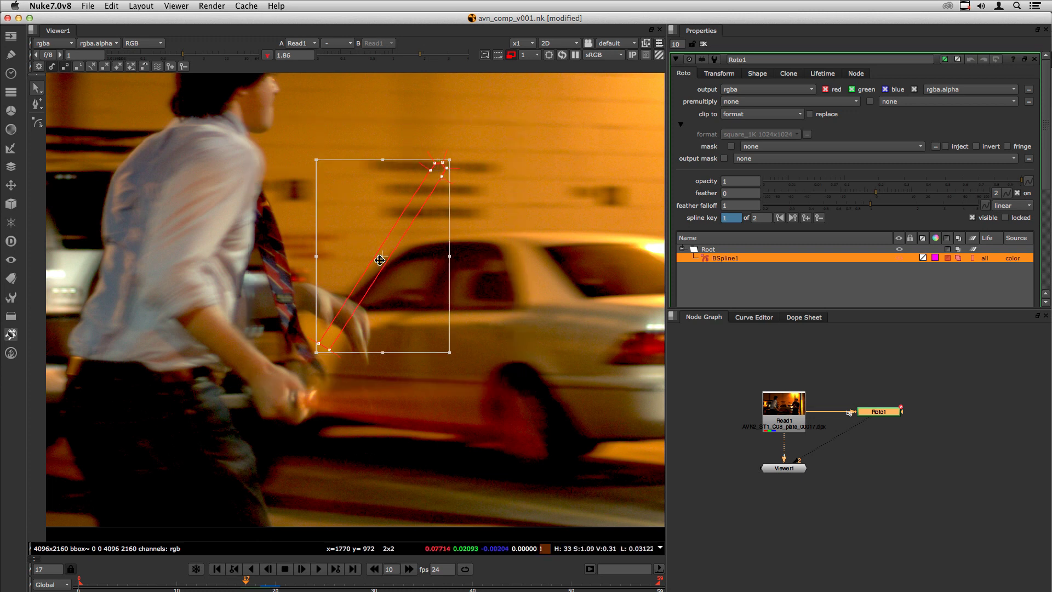
pyautogui.scroll(3, 379, 260)
pyautogui.scroll(-3, 383, 253)
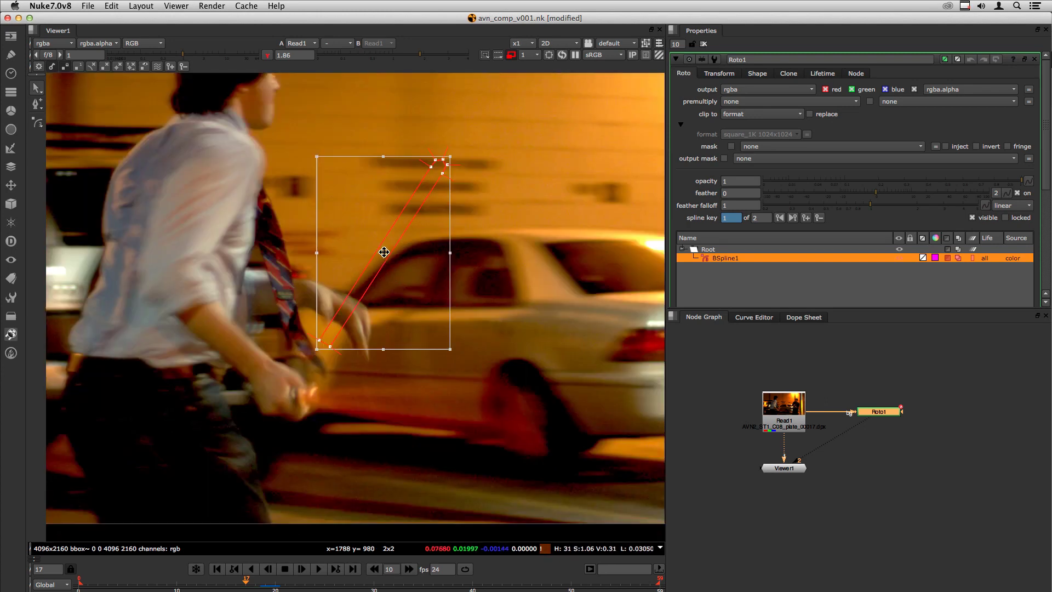
pyautogui.scroll(3, 383, 254)
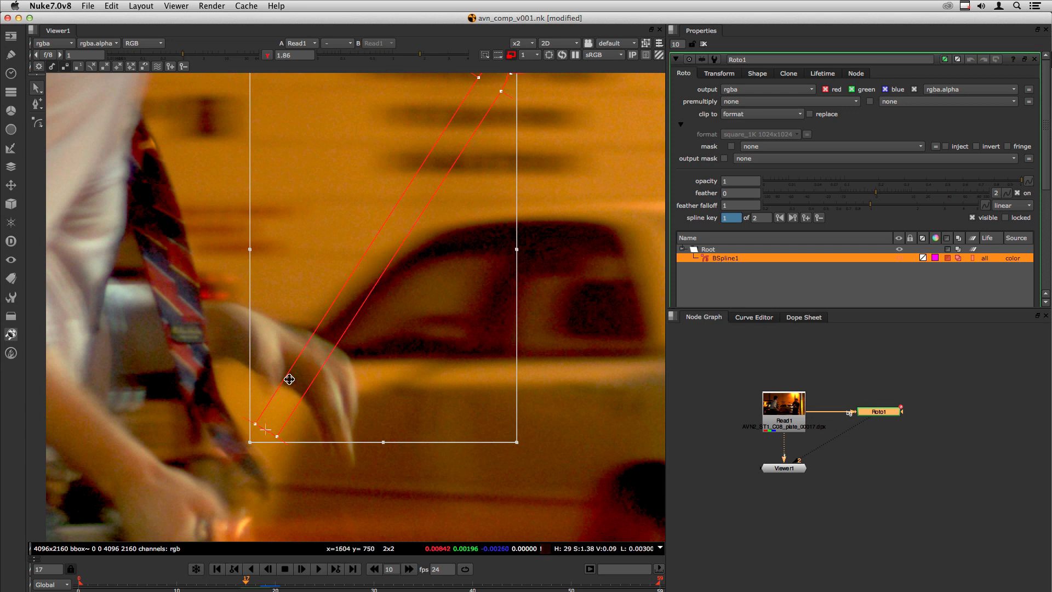
pyautogui.scroll(-3, 288, 380)
pyautogui.scroll(-2, 286, 389)
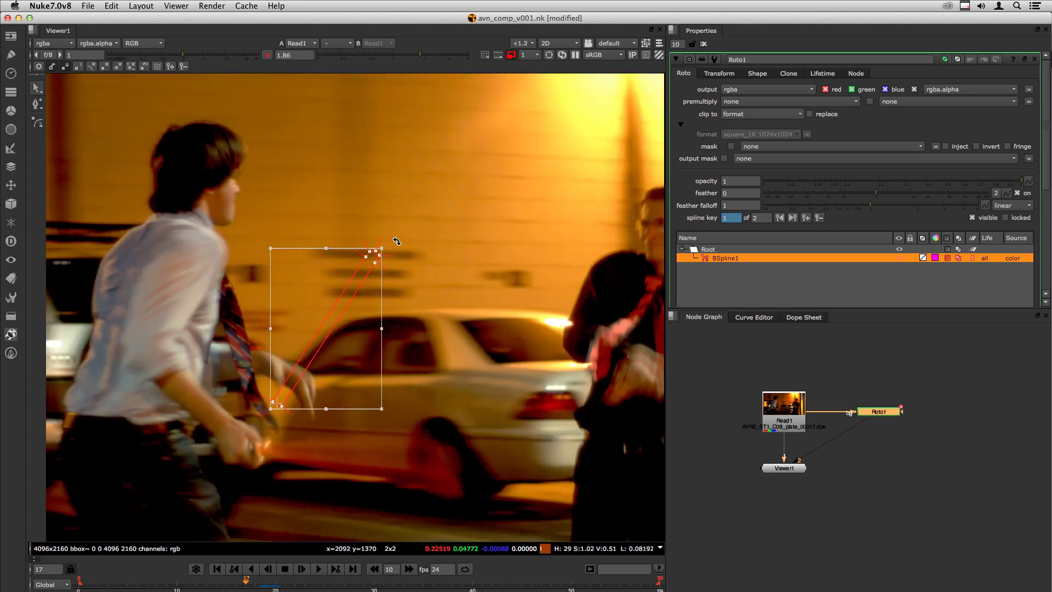
pyautogui.moveTo(389, 240); pyautogui.dragTo(477, 413)
pyautogui.moveTo(345, 409); pyautogui.dragTo(339, 456)
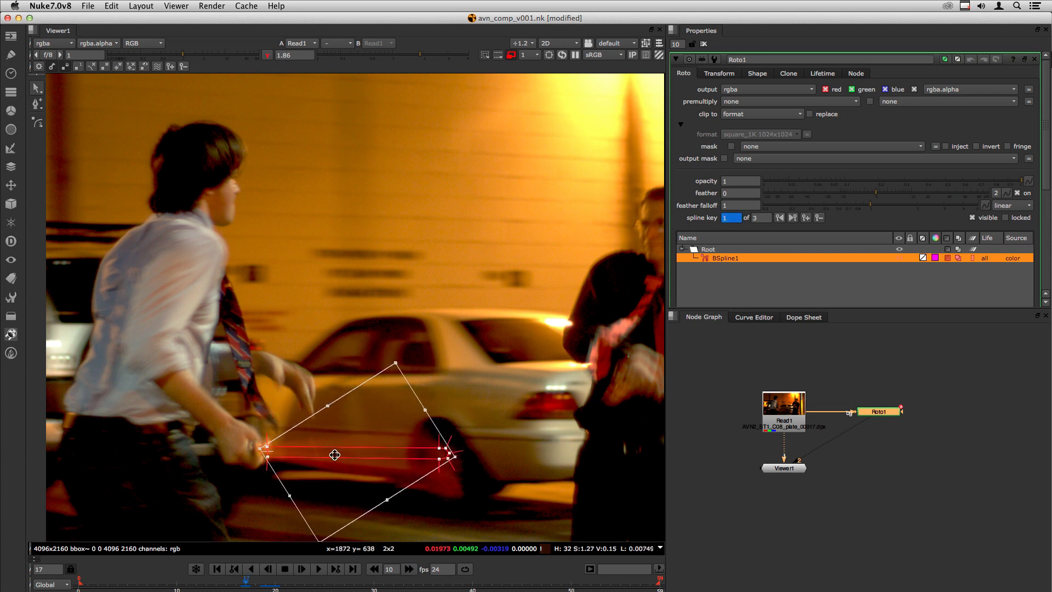
# - Tilt the blade slightly downward about the hilt at frame 17 and move its tip points outward to lengthen it
pyautogui.scroll(2, 277, 446)
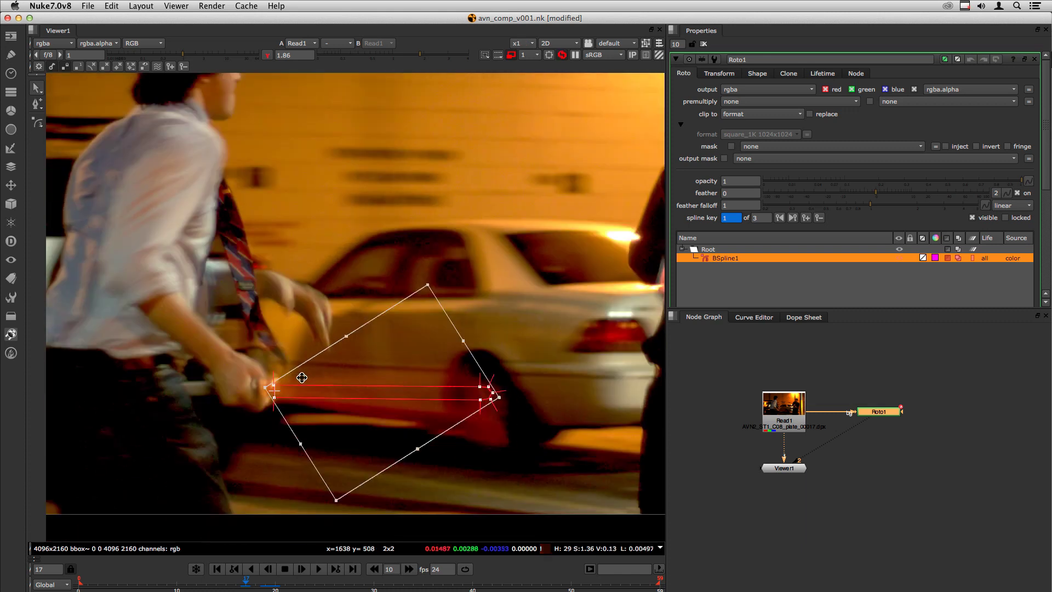
pyautogui.scroll(1, 277, 362)
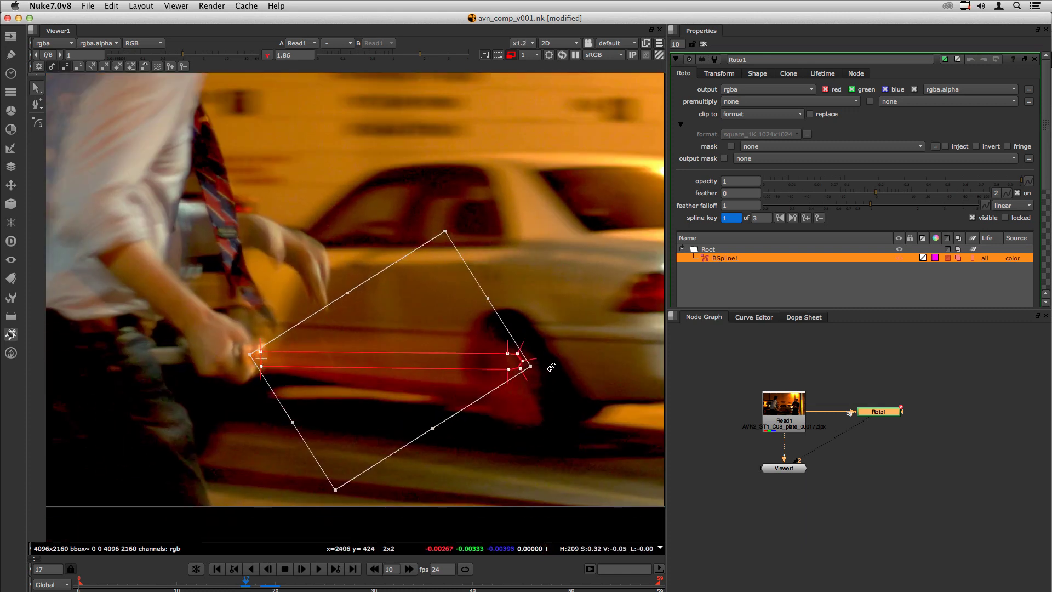
pyautogui.moveTo(551, 367); pyautogui.dragTo(551, 394)
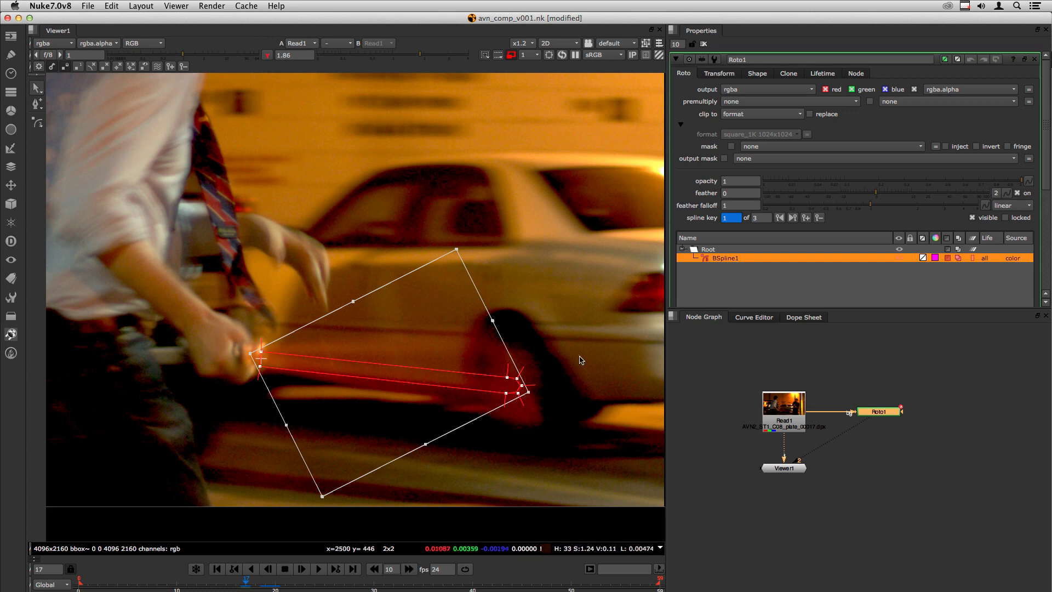
pyautogui.moveTo(574, 356); pyautogui.dragTo(528, 390)
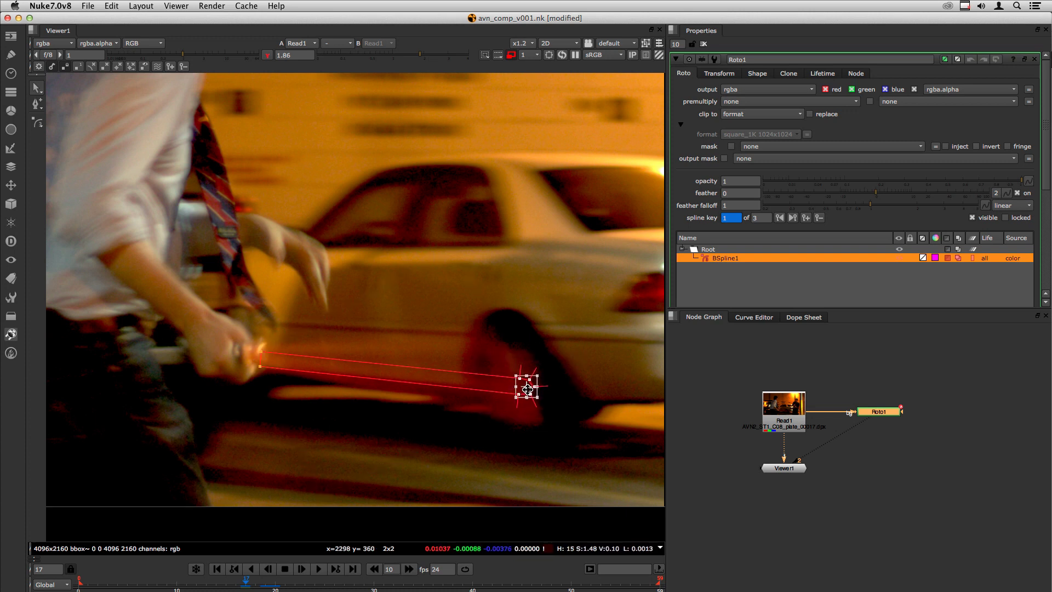
pyautogui.click(455, 448)
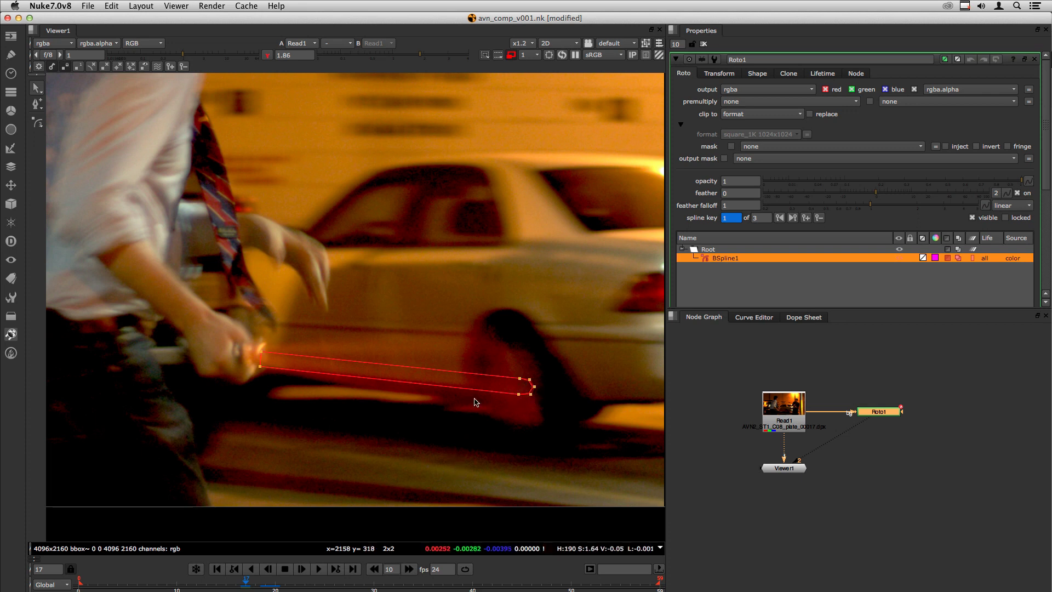
# - At frame 18, select all points of the blade shape and place the transform pivot at its base
pyautogui.press('Right')
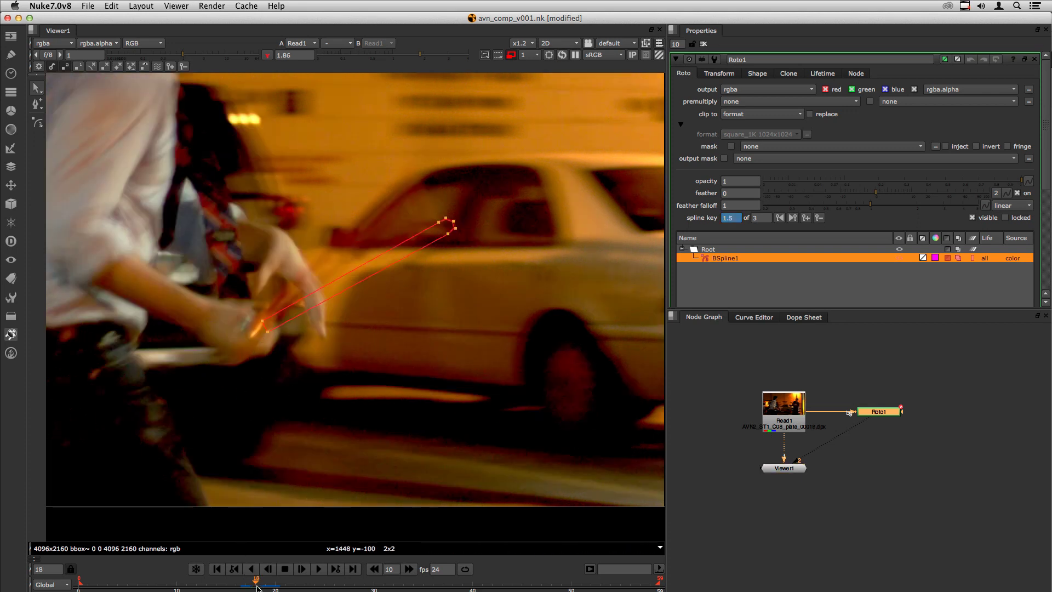
pyautogui.moveTo(253, 587)
pyautogui.mouseDown()
pyautogui.moveTo(284, 583)
pyautogui.moveTo(255, 584)
pyautogui.mouseUp()
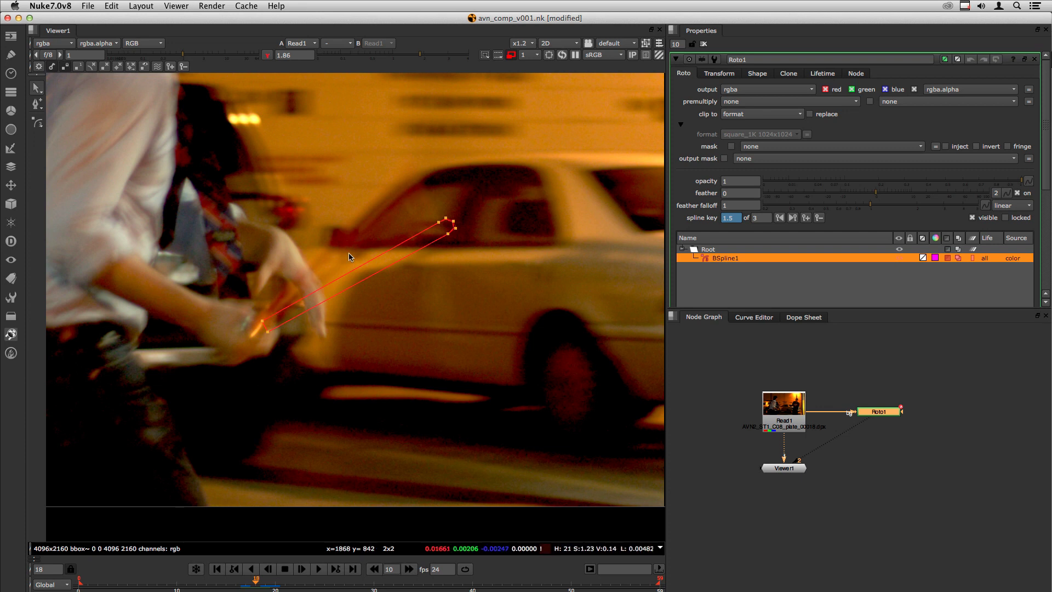
pyautogui.moveTo(194, 162); pyautogui.dragTo(541, 394)
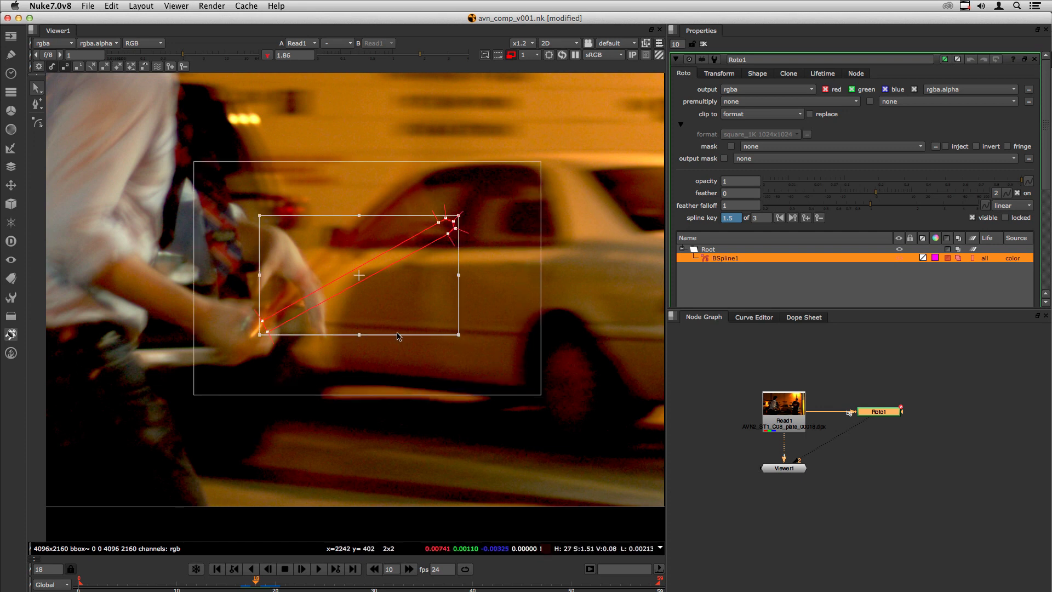
pyautogui.scroll(1, 359, 283)
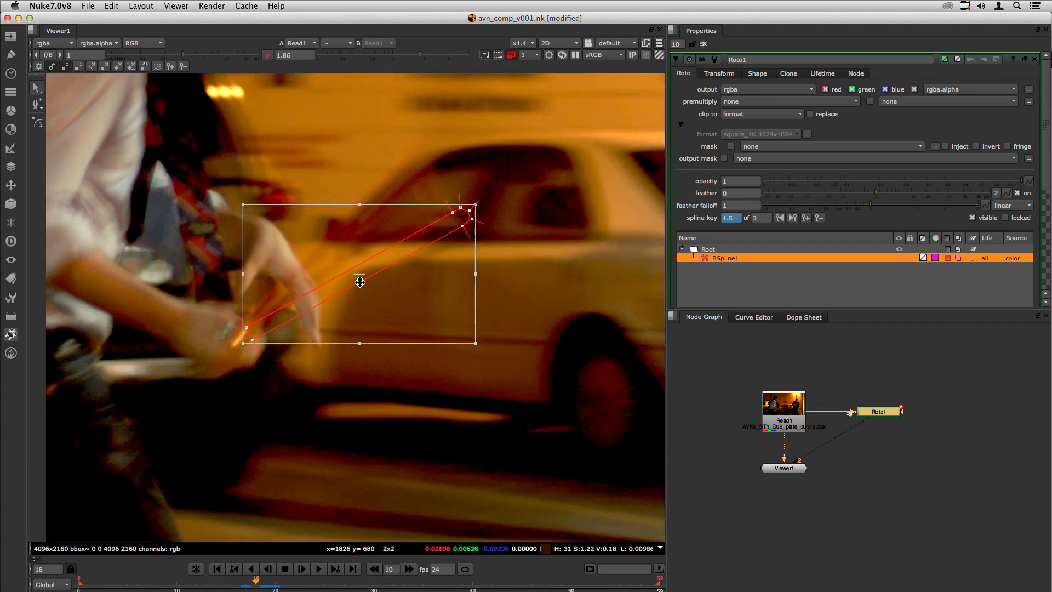
pyautogui.scroll(1, 360, 283)
pyautogui.scroll(-2, 361, 280)
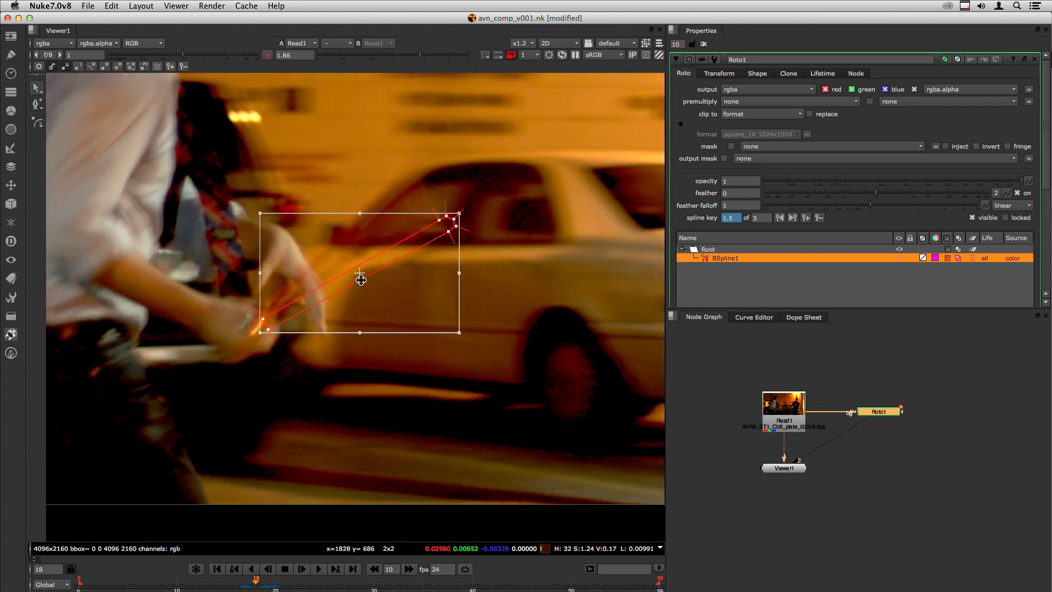
pyautogui.click(322, 295)
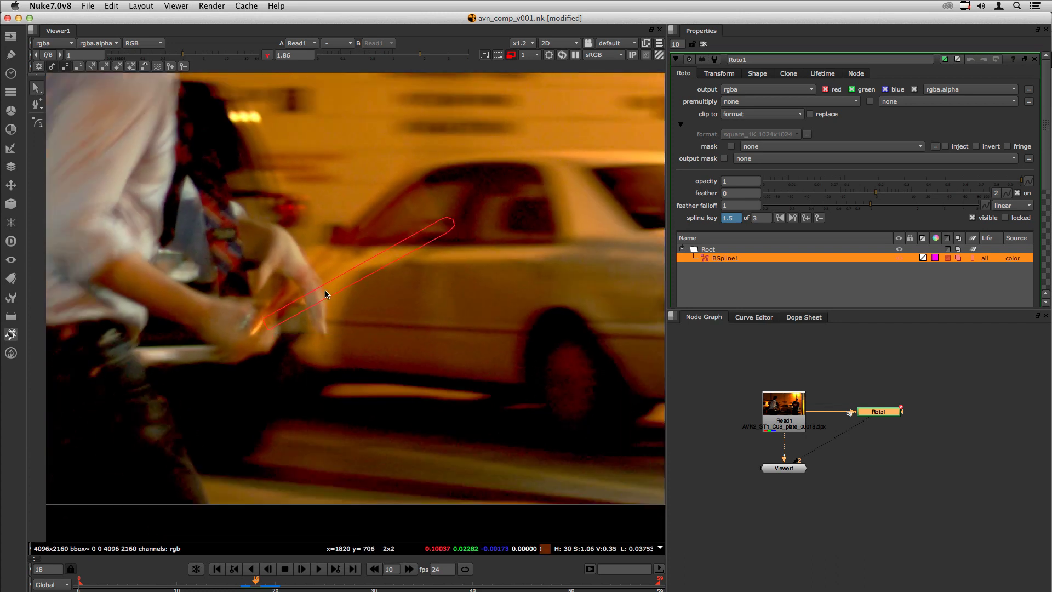
pyautogui.moveTo(191, 143); pyautogui.dragTo(521, 359)
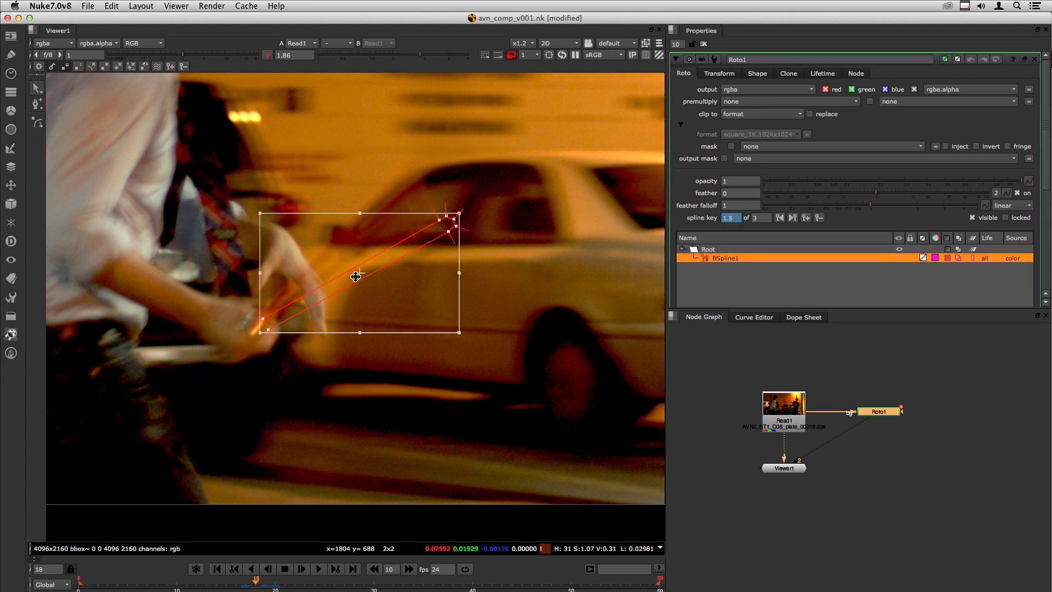
pyautogui.scroll(2, 359, 272)
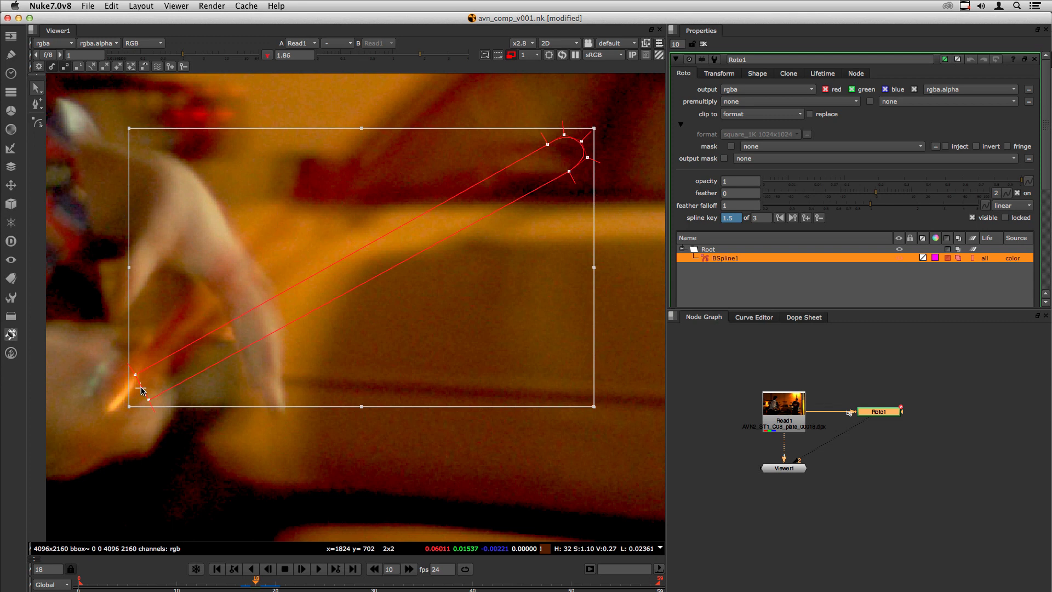
pyautogui.scroll(-2, 329, 364)
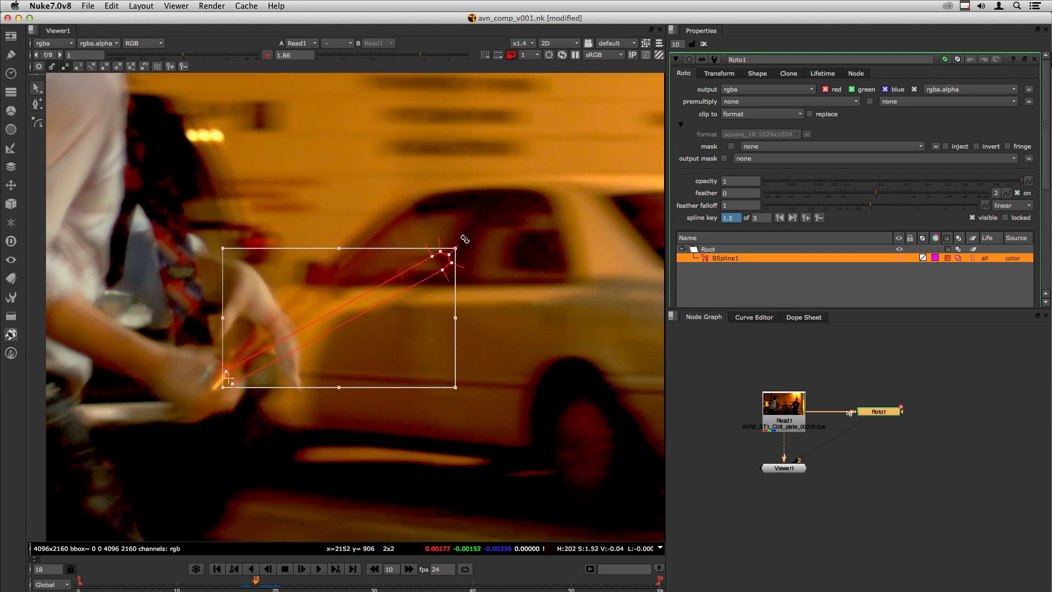
# - Rotate the blade shape upward about its base and move it to line up with the hilt at frame 18
pyautogui.moveTo(465, 239); pyautogui.dragTo(425, 183)
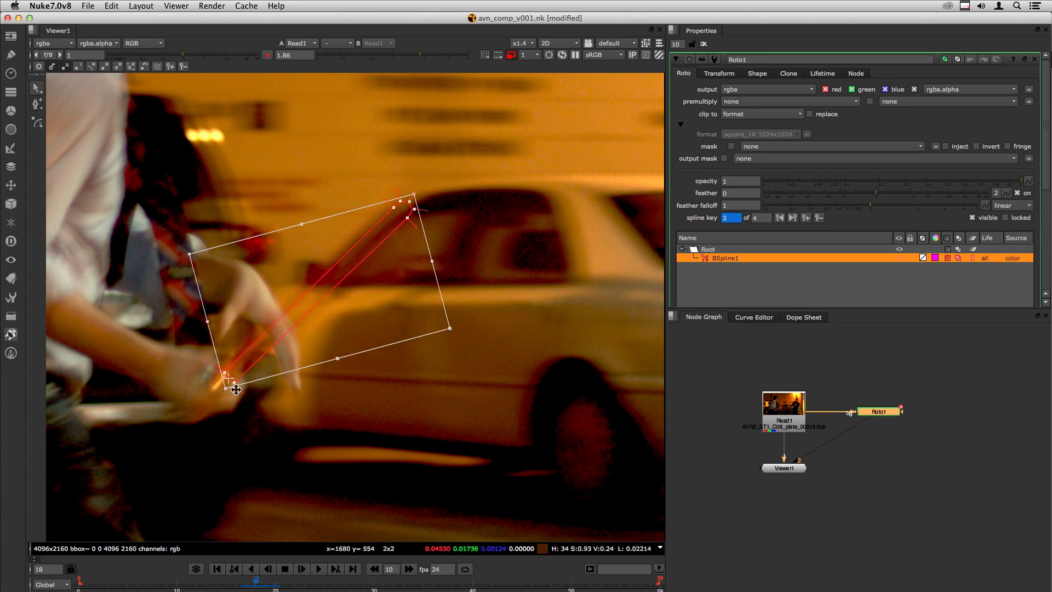
pyautogui.moveTo(305, 409)
pyautogui.mouseDown()
pyautogui.moveTo(298, 416)
pyautogui.moveTo(305, 410)
pyautogui.mouseUp()
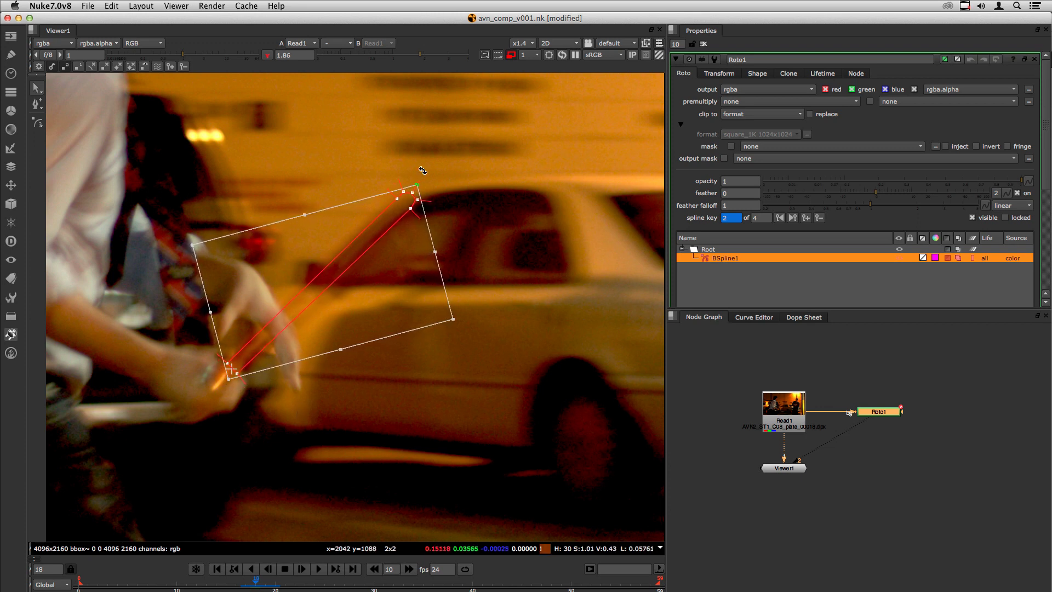
pyautogui.moveTo(430, 172); pyautogui.dragTo(438, 176)
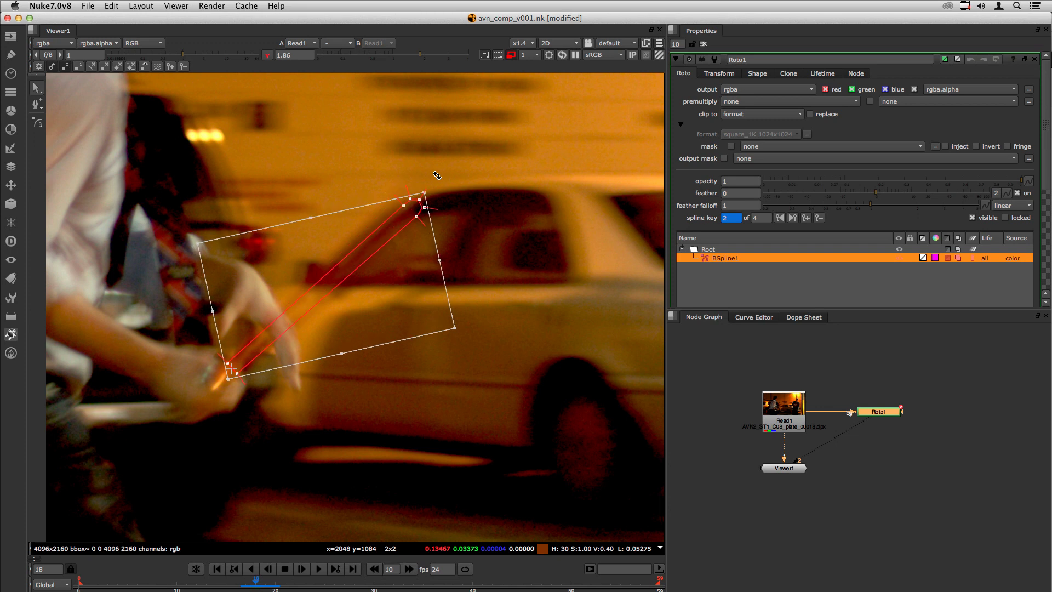
# - Show the Roto output with the shape deselected and examine how the magenta blade sits on the hilt at frame 18
pyautogui.scroll(-2, 429, 397)
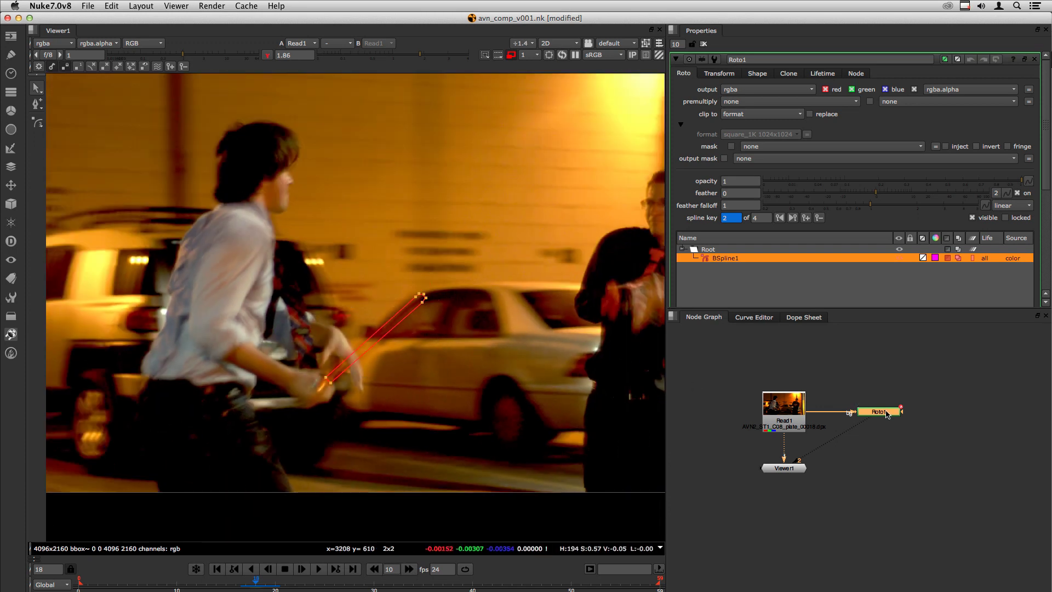
pyautogui.press('2')
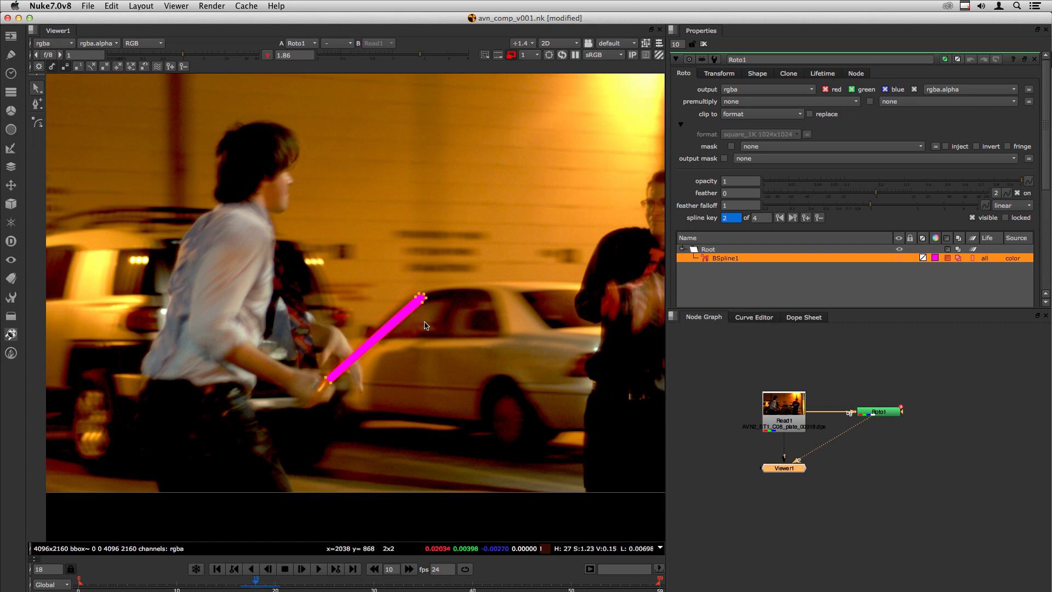
pyautogui.click(361, 384)
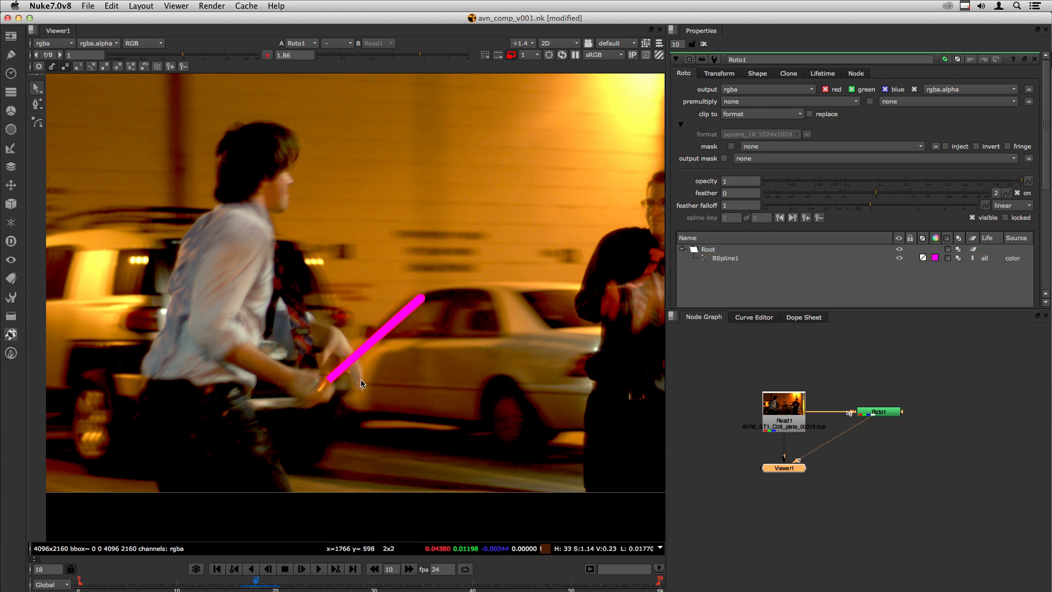
pyautogui.scroll(1, 394, 350)
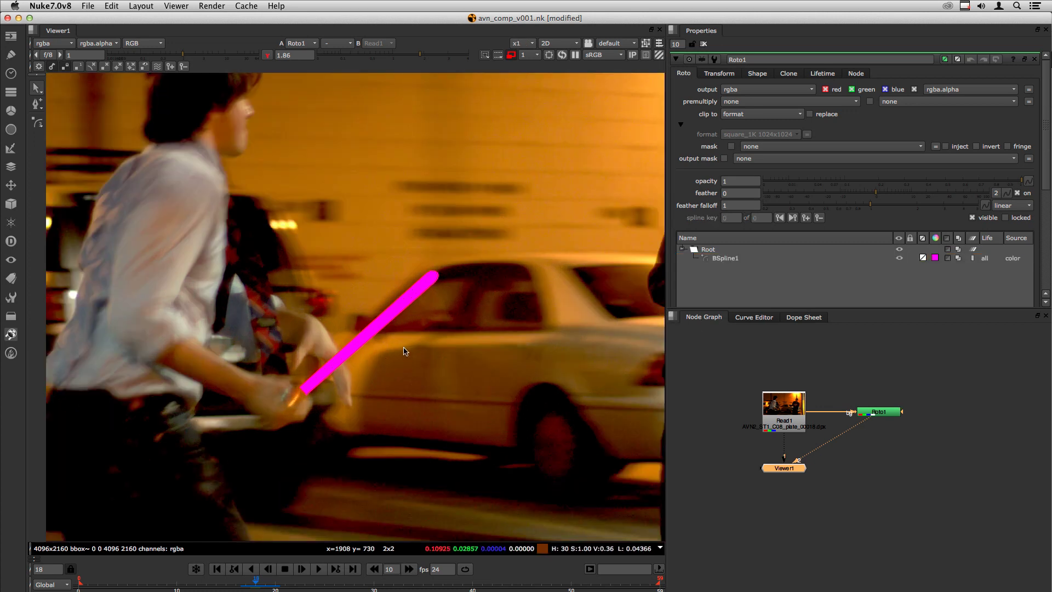
# - Rename the blade's B-Spline shape as sabre01
pyautogui.doubleClick(723, 259)
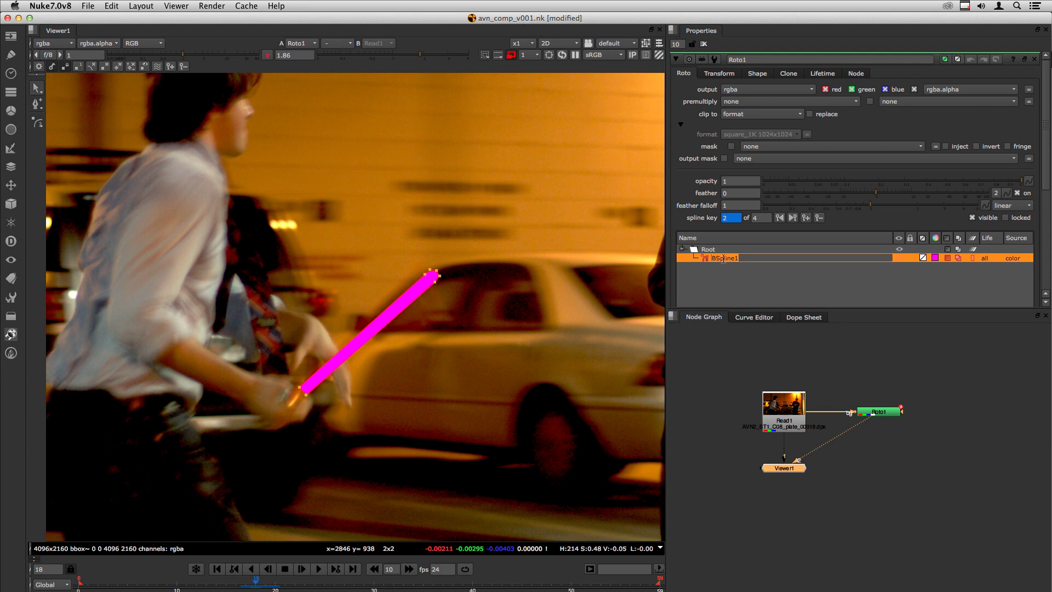
pyautogui.write('sabre01')
pyautogui.press('Return')
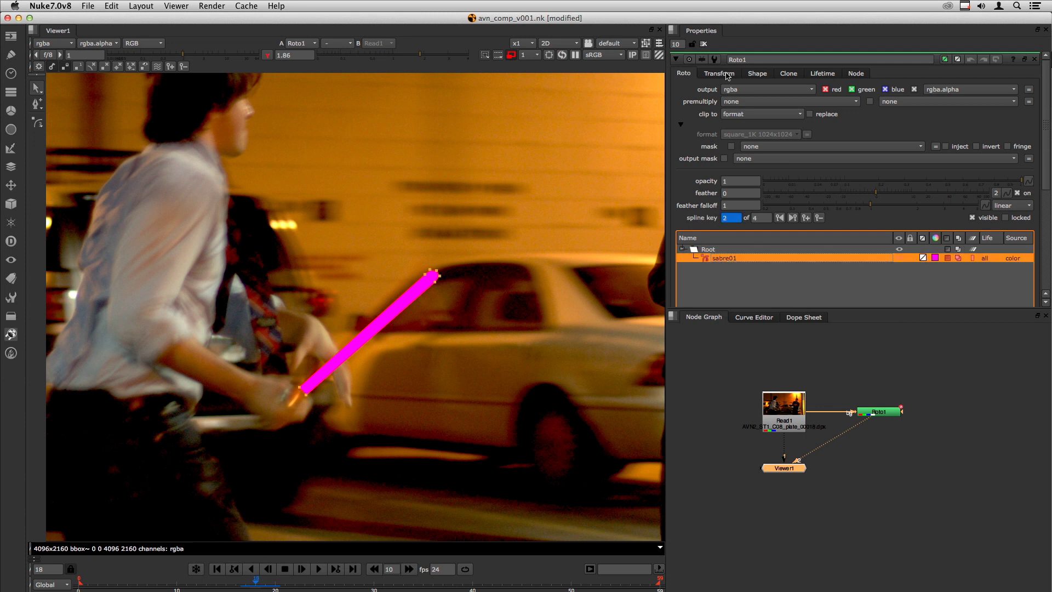
# - Turn on motion blur for the sabre01 shape and deselect it
pyautogui.click(757, 74)
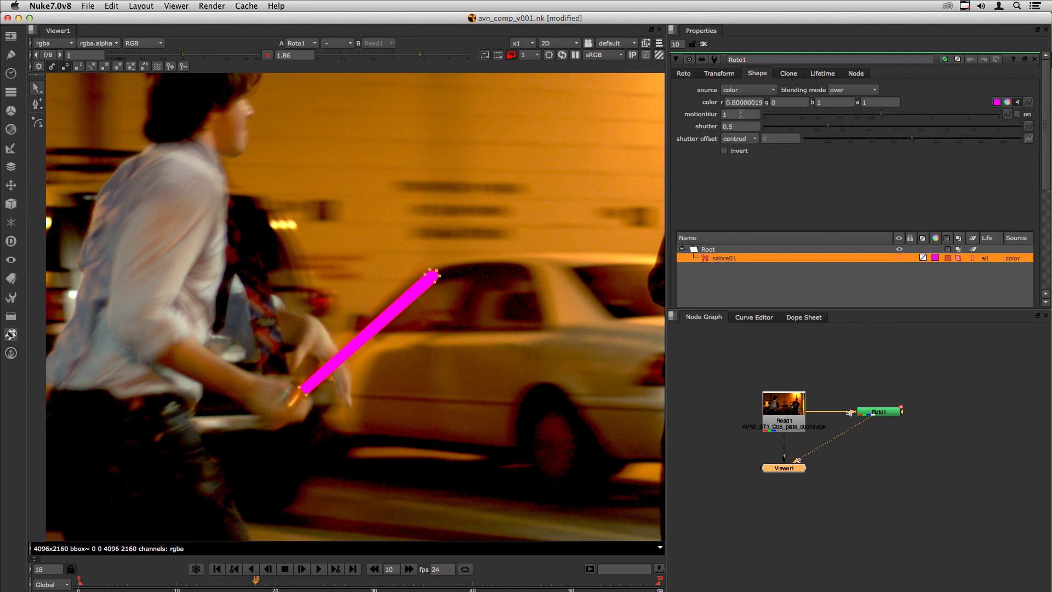
pyautogui.click(972, 260)
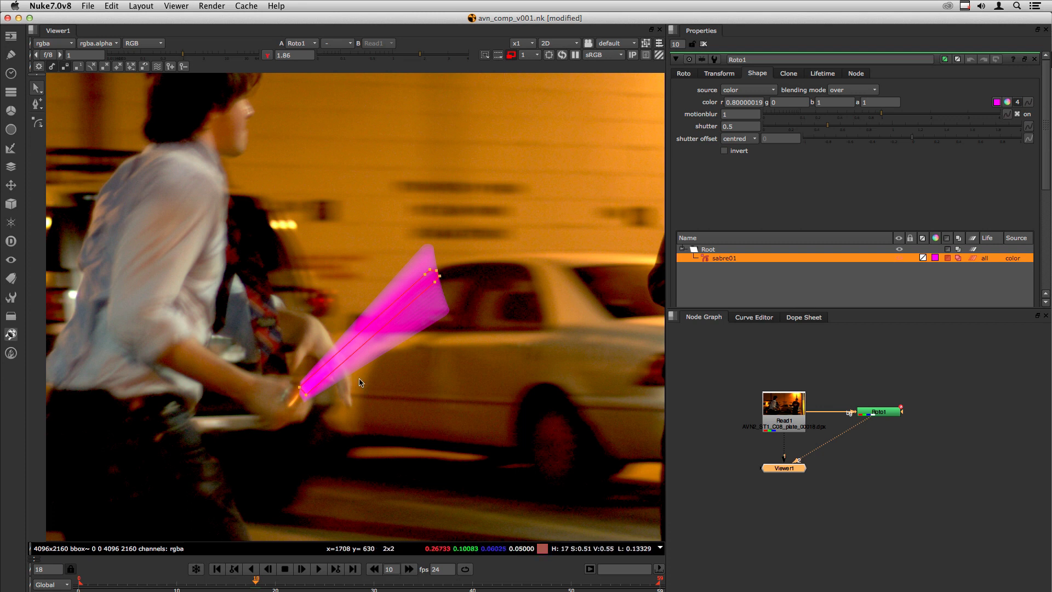
pyautogui.click(466, 394)
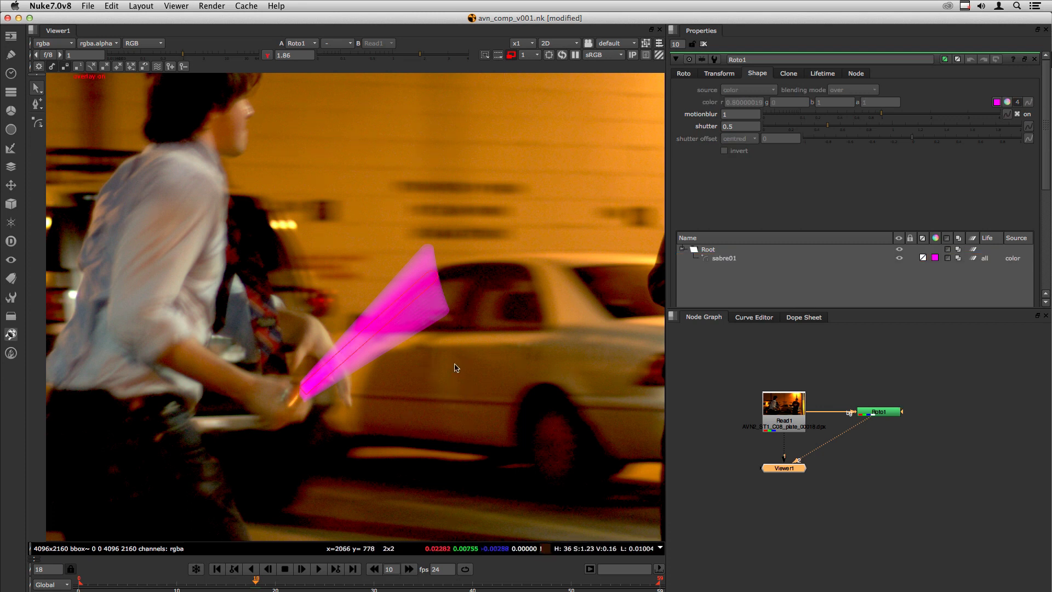
# - Hide the overlay and step through frames 17 to 20 to examine the blade's motion blur
pyautogui.press('q')
pyautogui.press('Left')
pyautogui.press('Right')
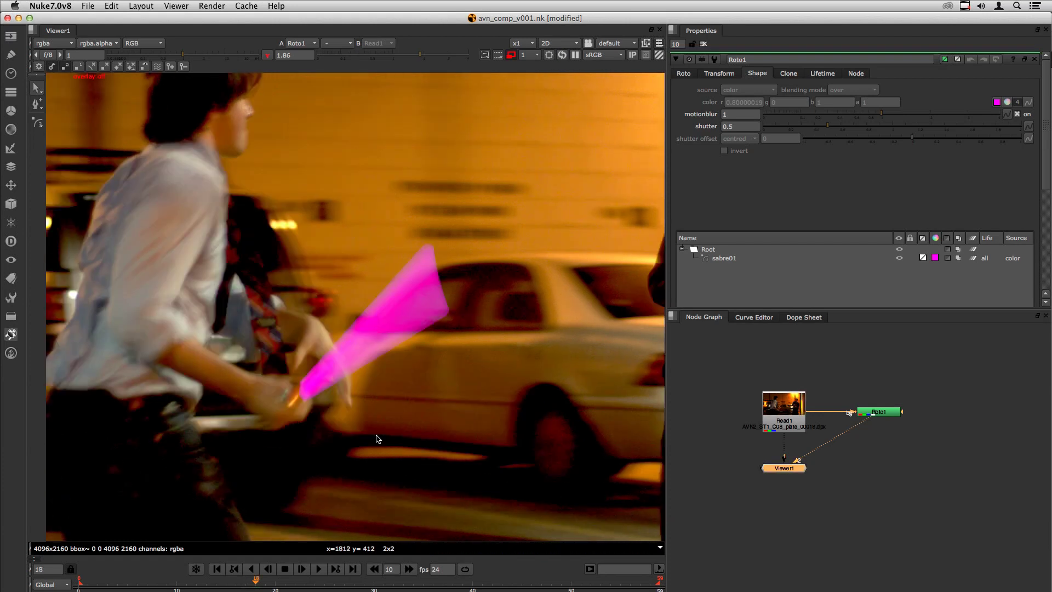
pyautogui.press('Right')
pyautogui.press('Right')
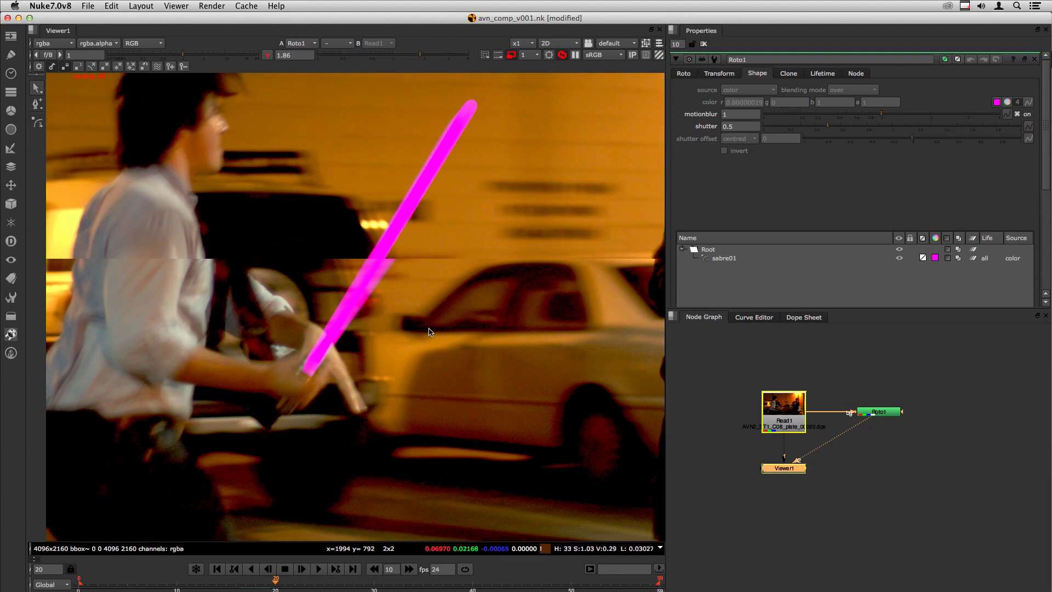
pyautogui.press('Left')
pyautogui.press('Left')
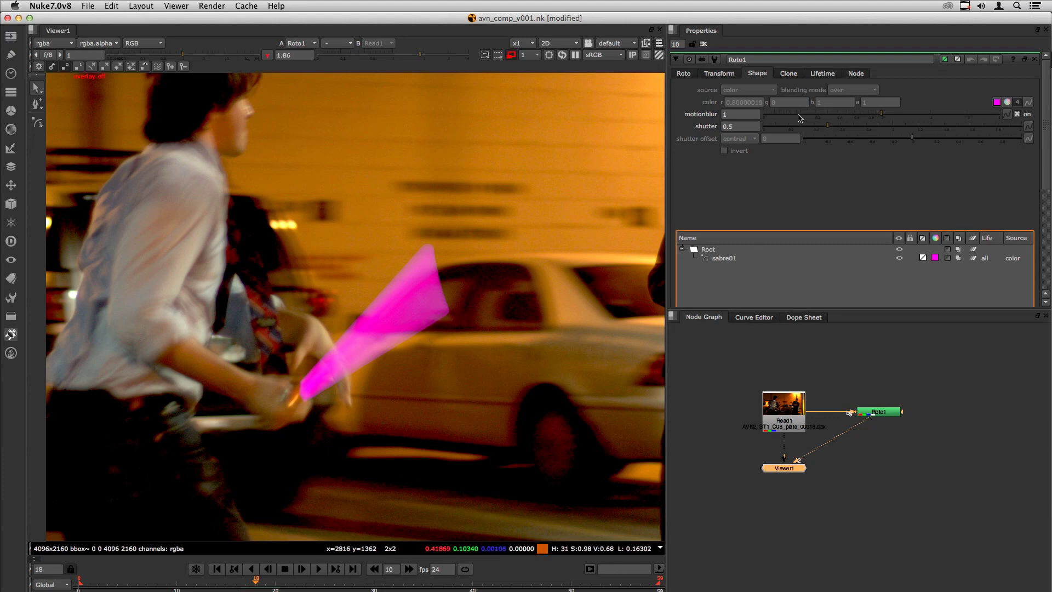
# - Raise the motion blur amount of the sabre01 shape to 4
pyautogui.moveTo(881, 114); pyautogui.dragTo(1020, 109)
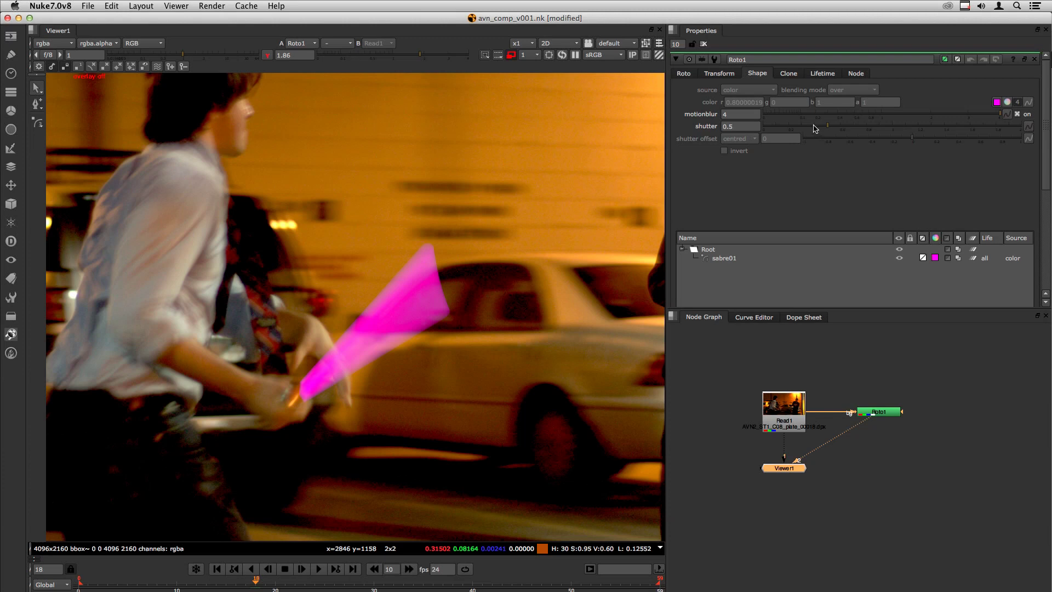
pyautogui.moveTo(814, 129); pyautogui.dragTo(703, 131)
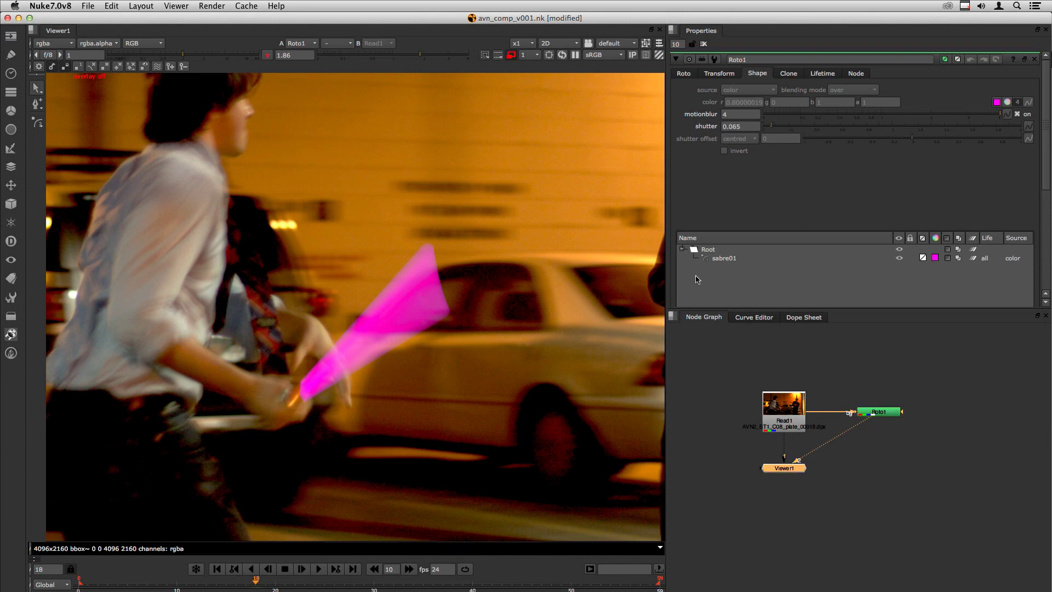
pyautogui.click(723, 261)
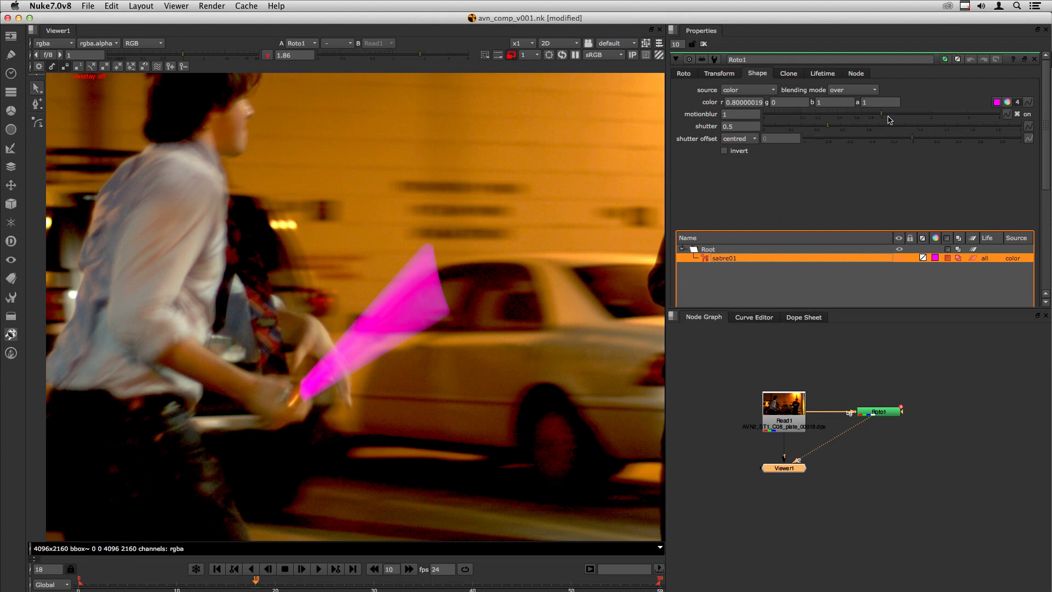
pyautogui.moveTo(889, 119); pyautogui.dragTo(1040, 116)
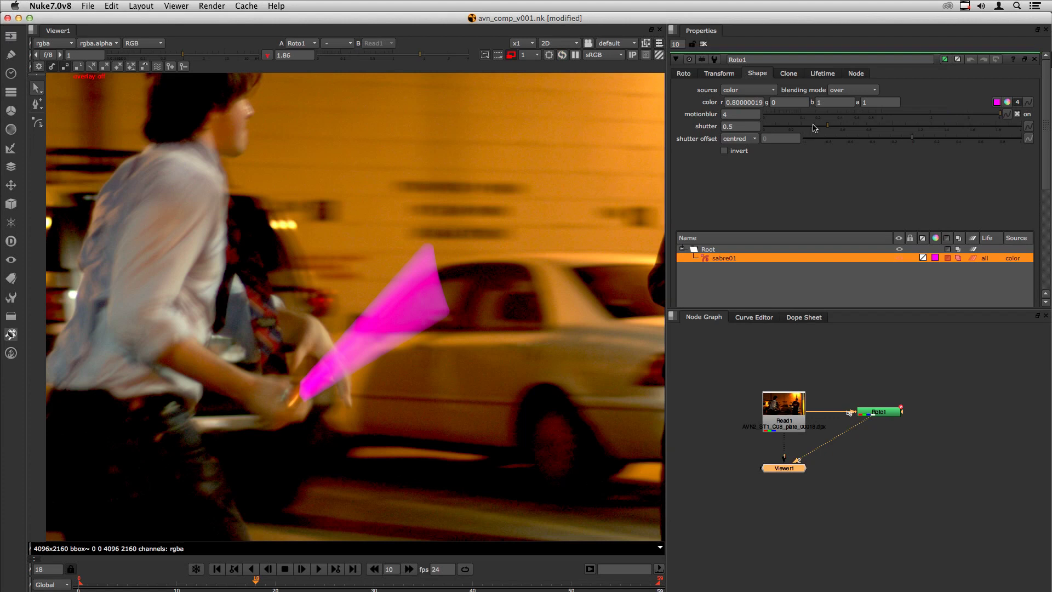
# - Try shutter values of 0, 1.625 and 0.915 on sabre01 and set the shutter back to 0.5
pyautogui.moveTo(815, 128); pyautogui.dragTo(710, 137)
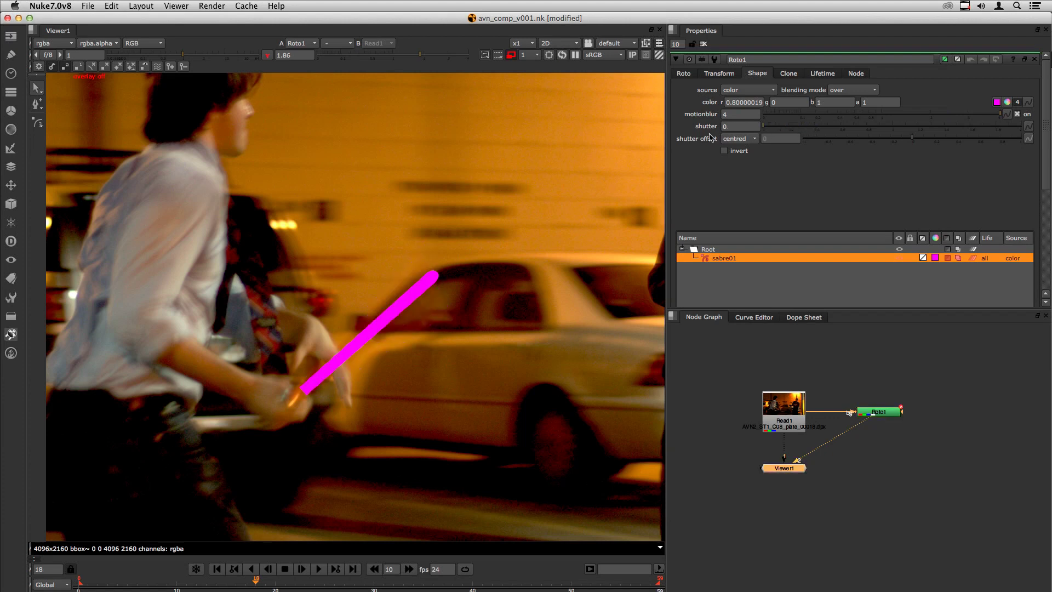
pyautogui.moveTo(844, 130); pyautogui.dragTo(975, 129)
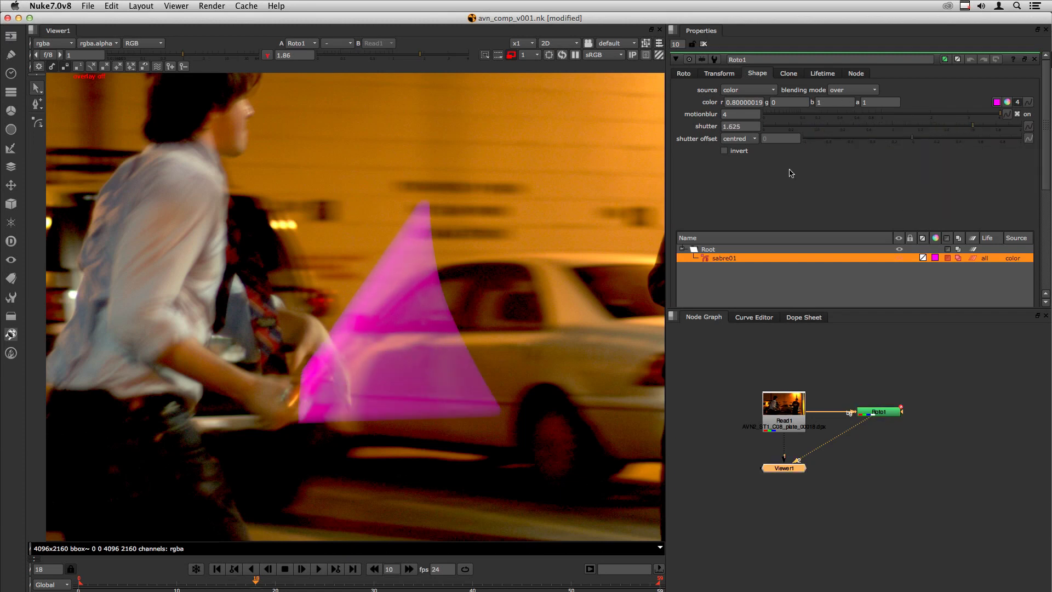
pyautogui.moveTo(949, 126); pyautogui.dragTo(882, 128)
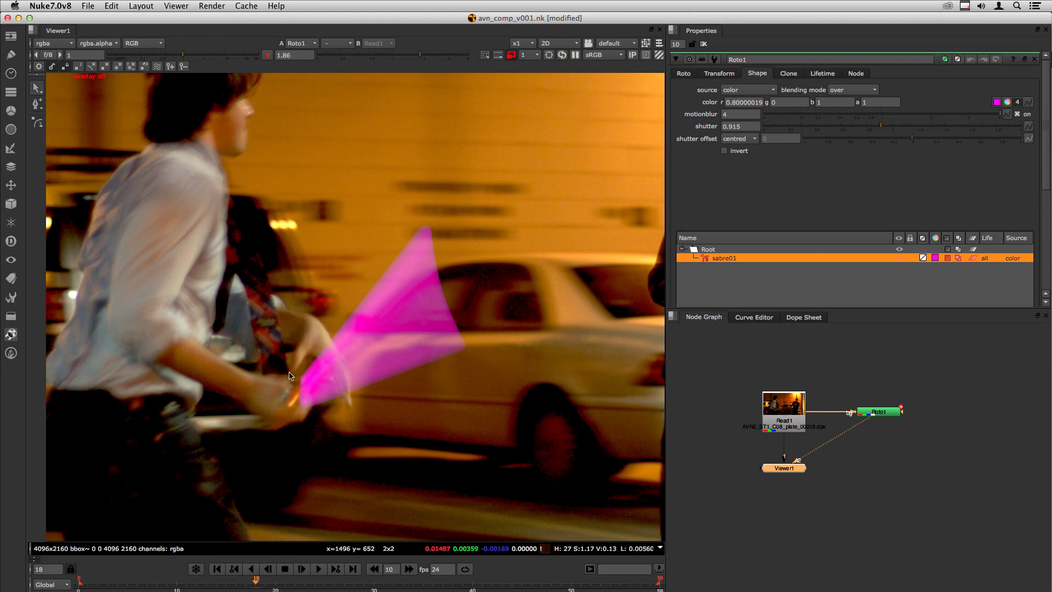
pyautogui.click(862, 130)
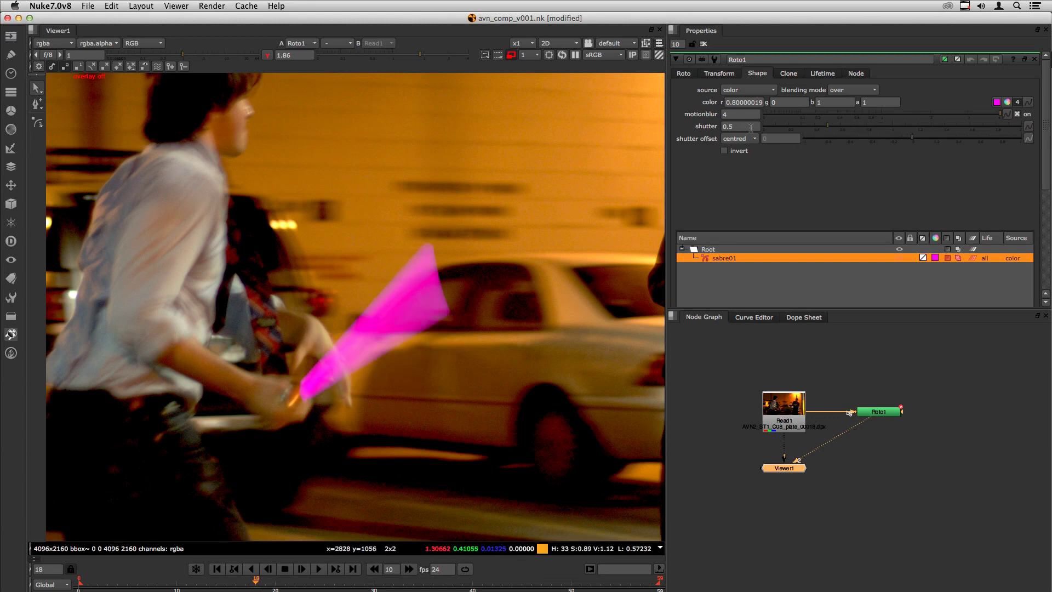
# - Step through frames 19 to 17 to check how the blurred blade looks in motion
pyautogui.press('Right')
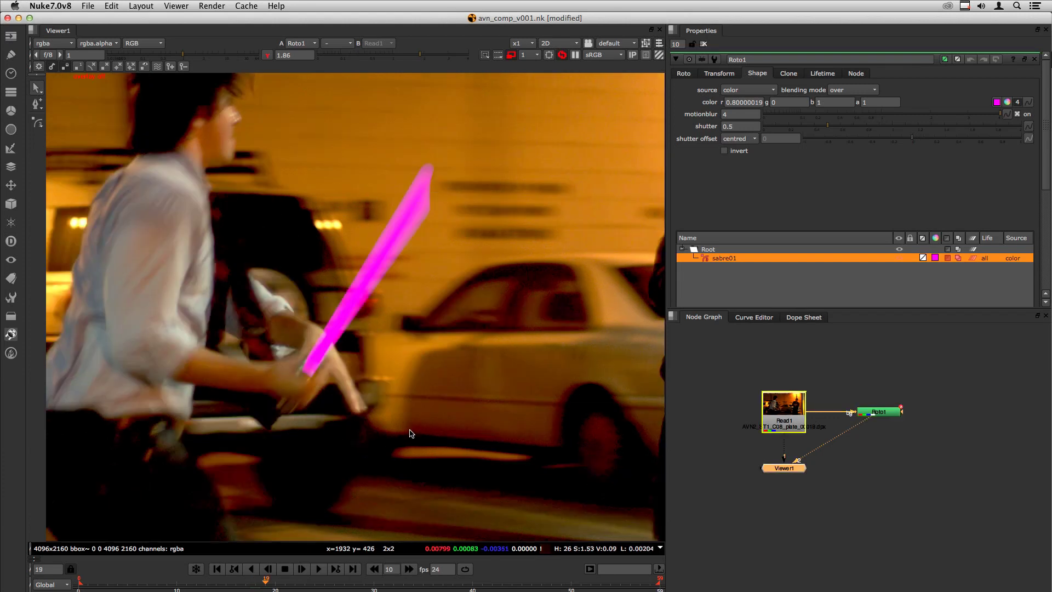
pyautogui.press('Left')
pyautogui.press('Left')
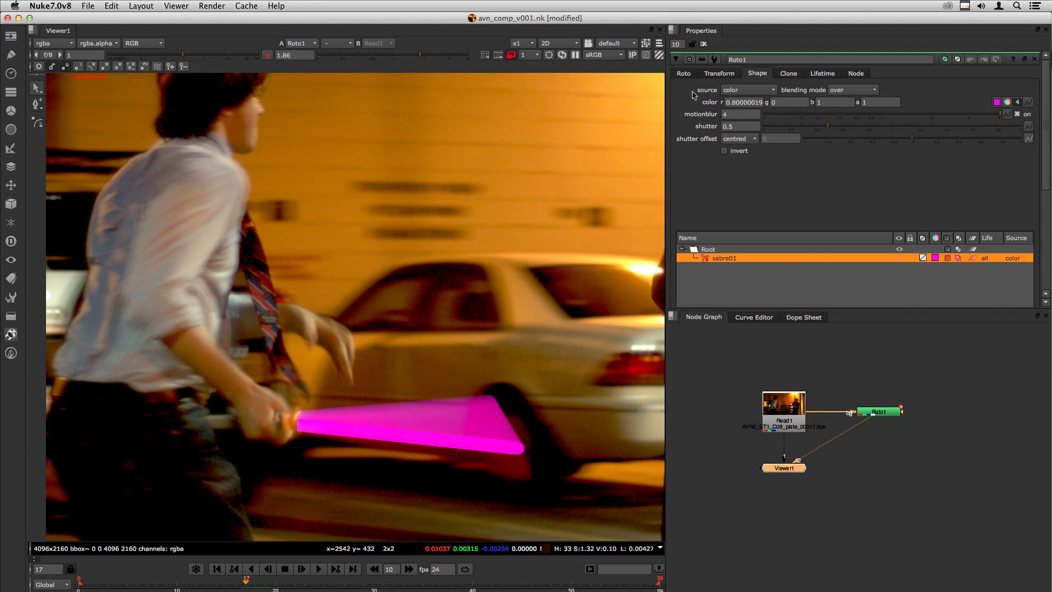
# - Show the main Roto settings and compare frames 16 to 18 to examine how the hilt and blade move
pyautogui.click(684, 74)
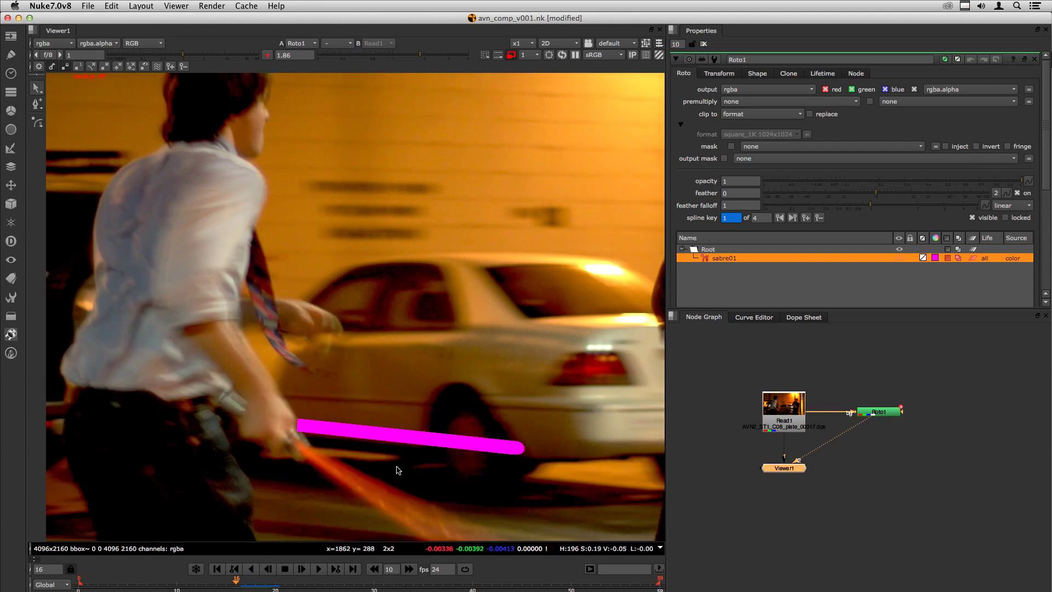
pyautogui.press('Left')
pyautogui.moveTo(401, 407); pyautogui.dragTo(421, 252, button='middle')
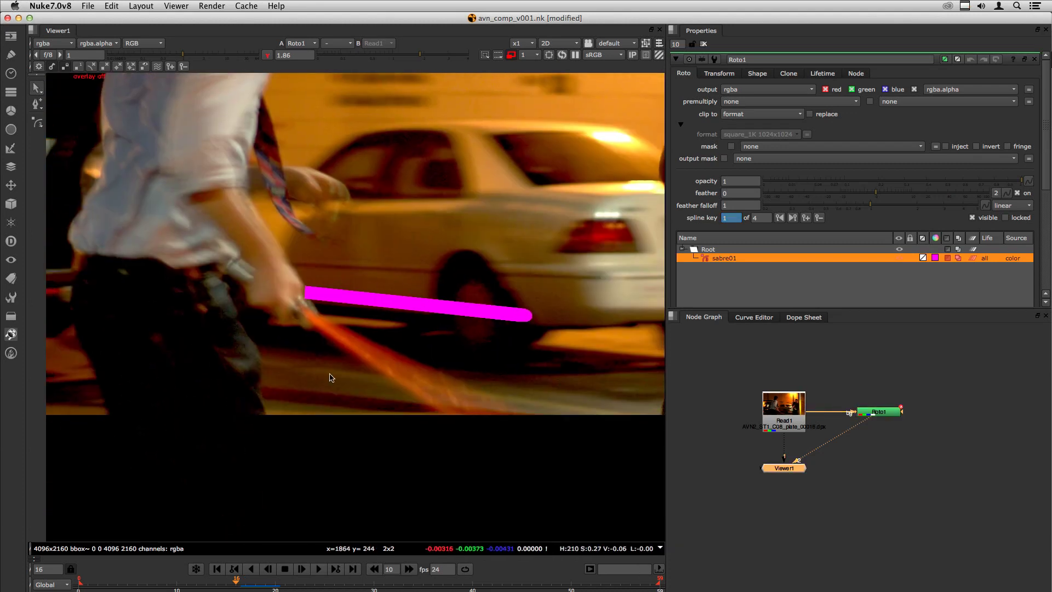
pyautogui.press('Right')
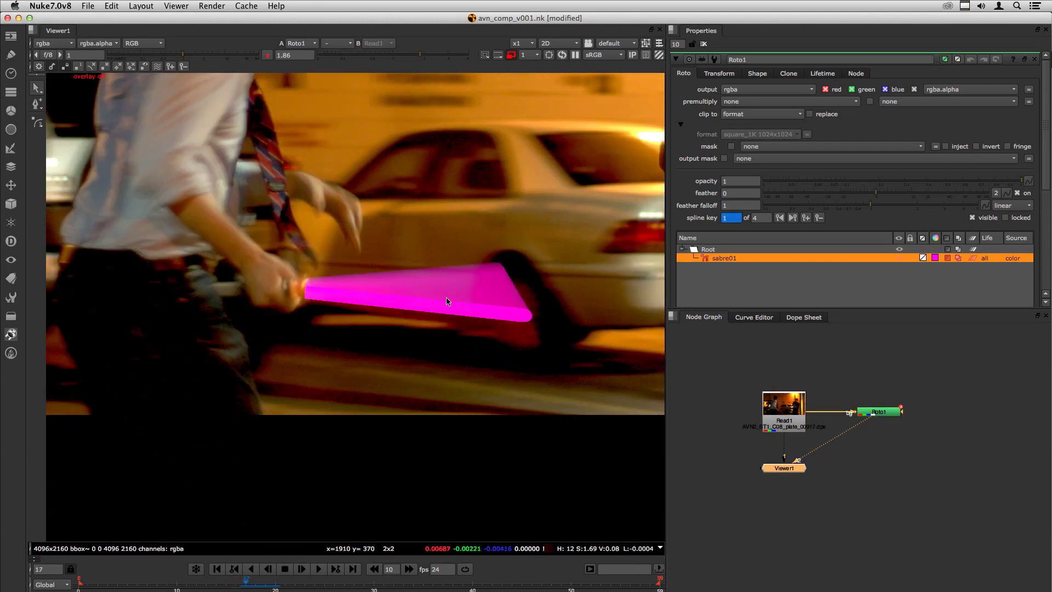
pyautogui.press('Left')
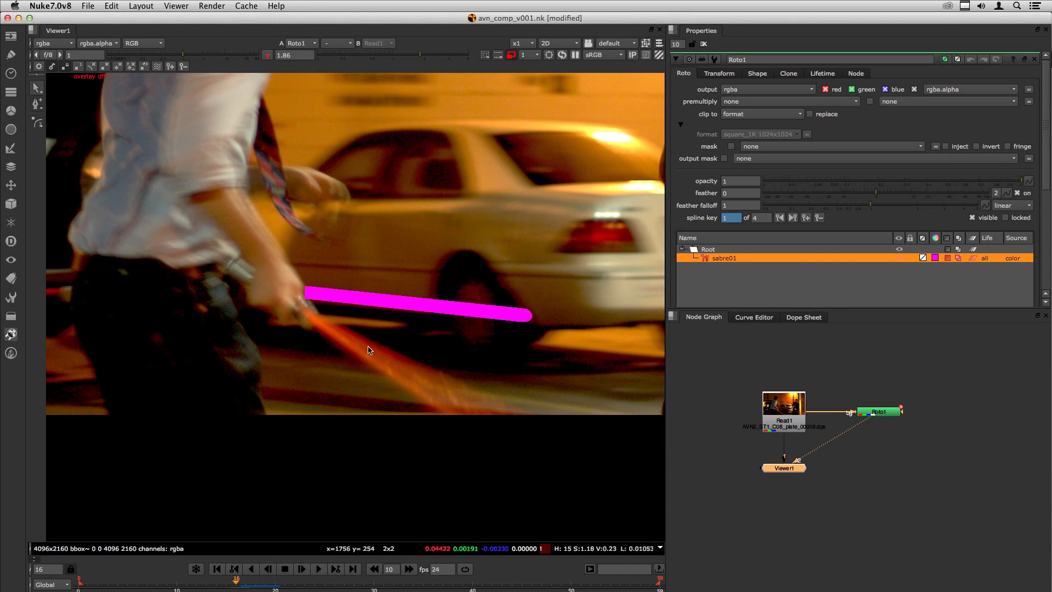
pyautogui.press('Right')
pyautogui.press('Right')
pyautogui.press('Left')
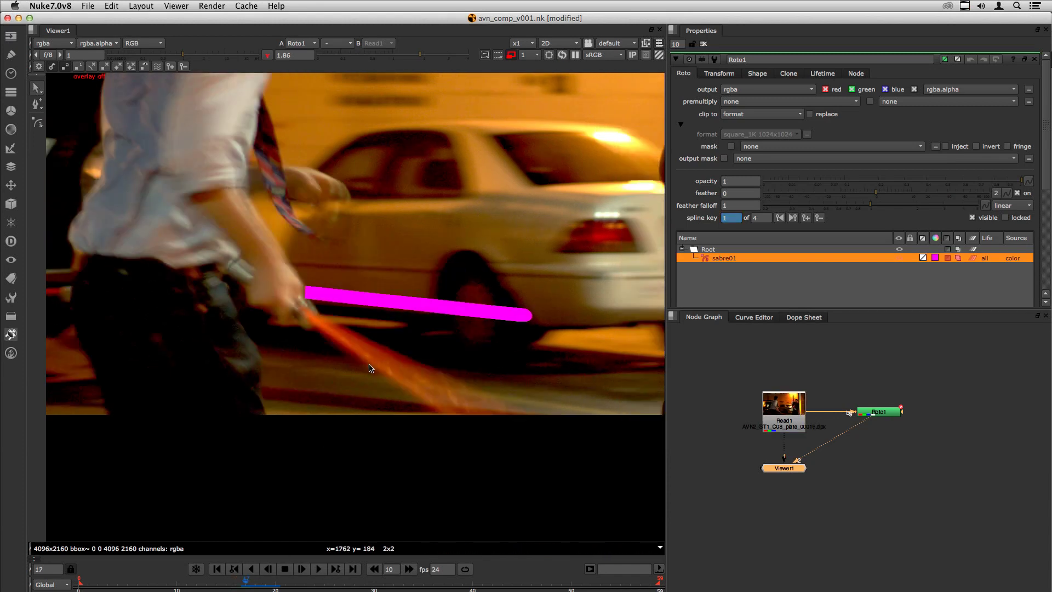
pyautogui.press('Right')
pyautogui.press('Left')
pyautogui.press('Left')
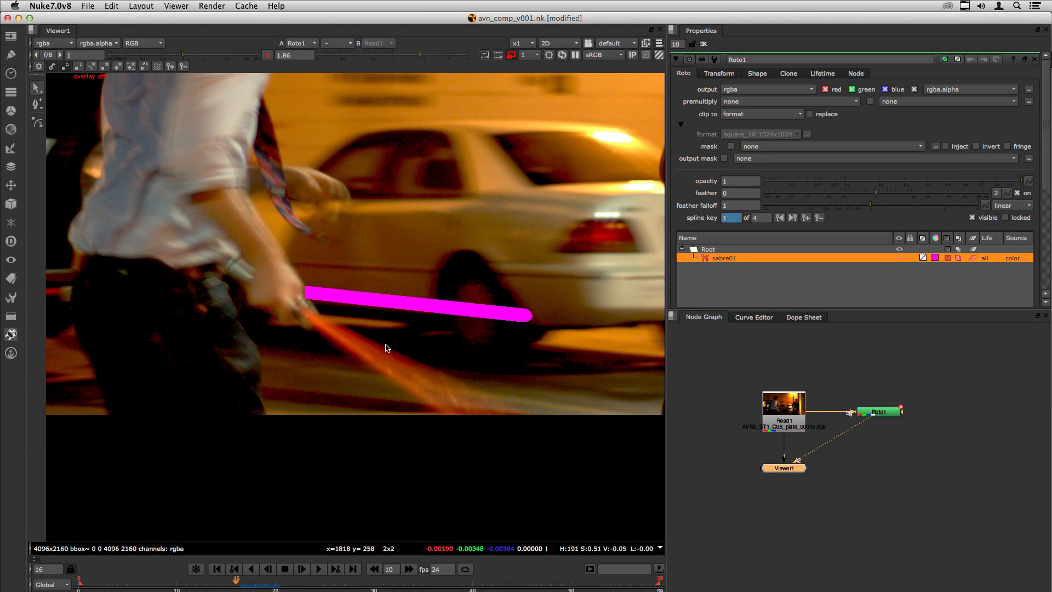
# - Restore the overlay, view the original plate and select all points of the blade shape at frame 16
pyautogui.press('o')
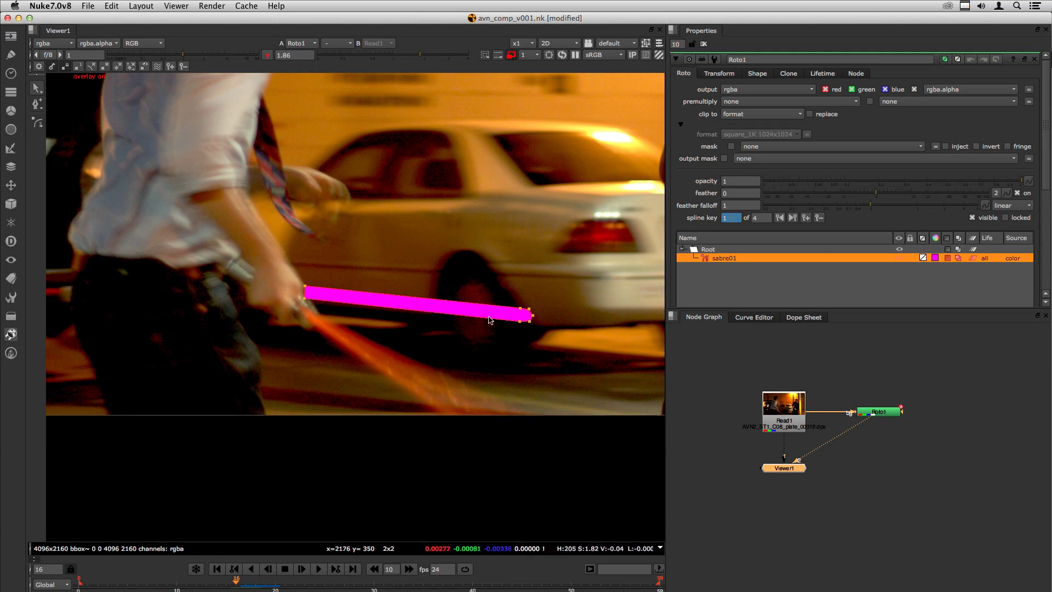
pyautogui.click(443, 266)
pyautogui.press('1')
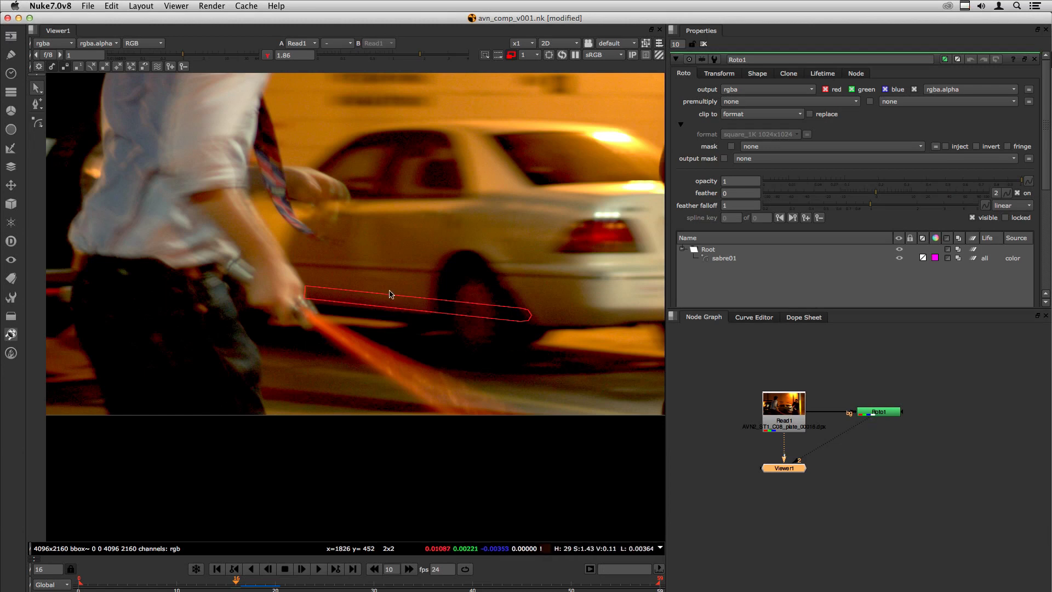
pyautogui.moveTo(273, 248); pyautogui.dragTo(629, 390)
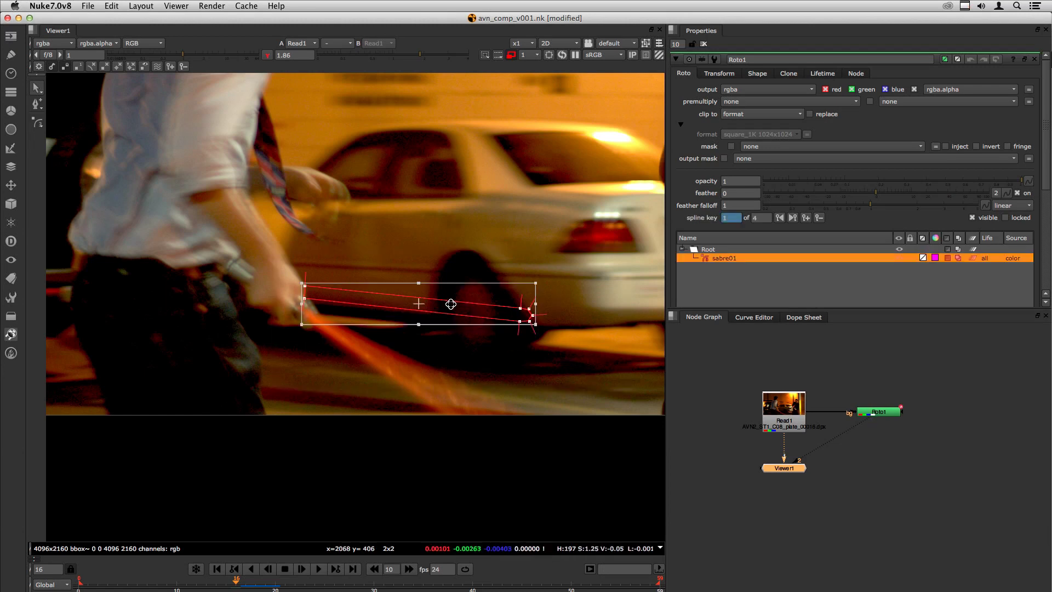
pyautogui.scroll(3, 420, 303)
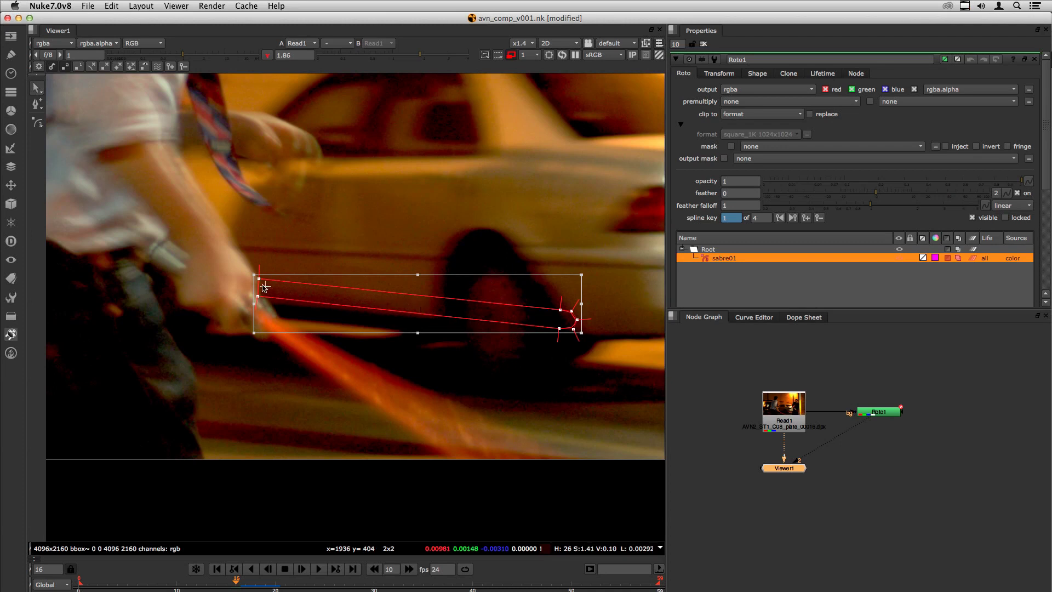
pyautogui.click(416, 320)
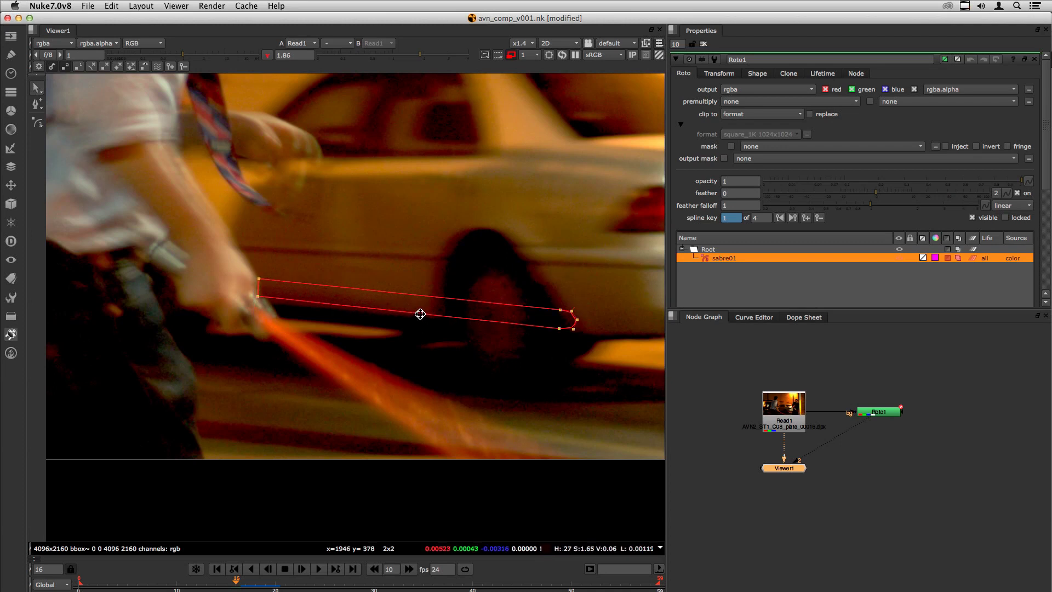
pyautogui.moveTo(255, 263); pyautogui.dragTo(617, 390)
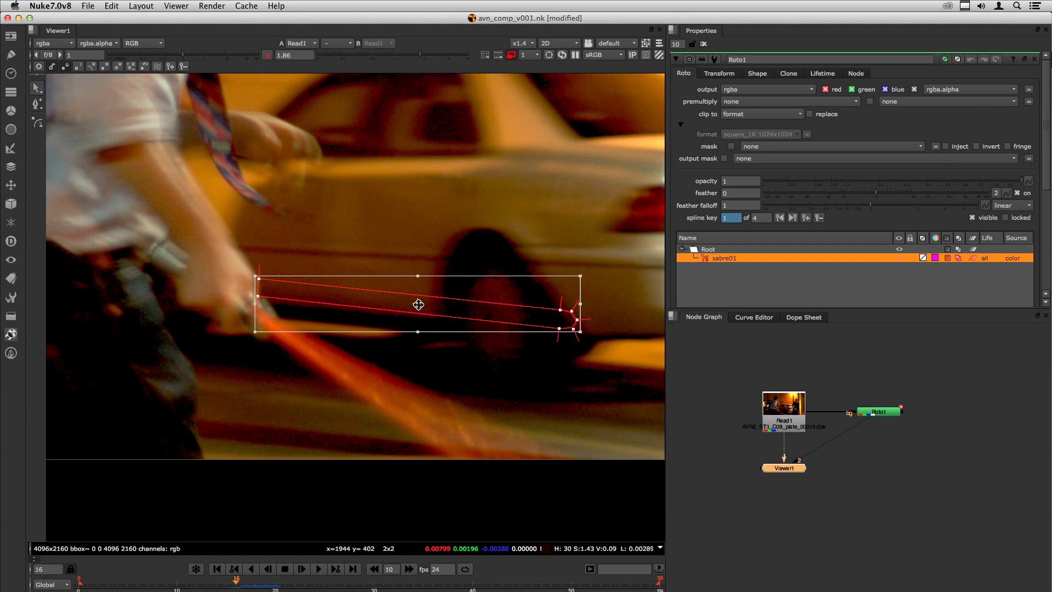
# - Rotate the blade shape downward and move its base onto the hilt at frame 16
pyautogui.moveTo(418, 305); pyautogui.dragTo(422, 335)
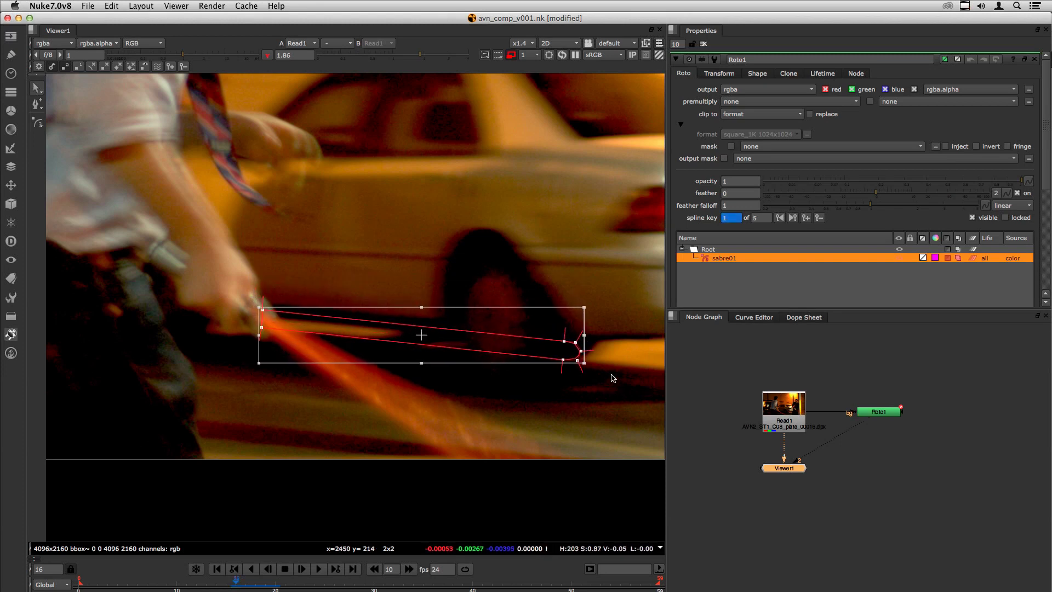
pyautogui.moveTo(594, 364); pyautogui.dragTo(563, 406)
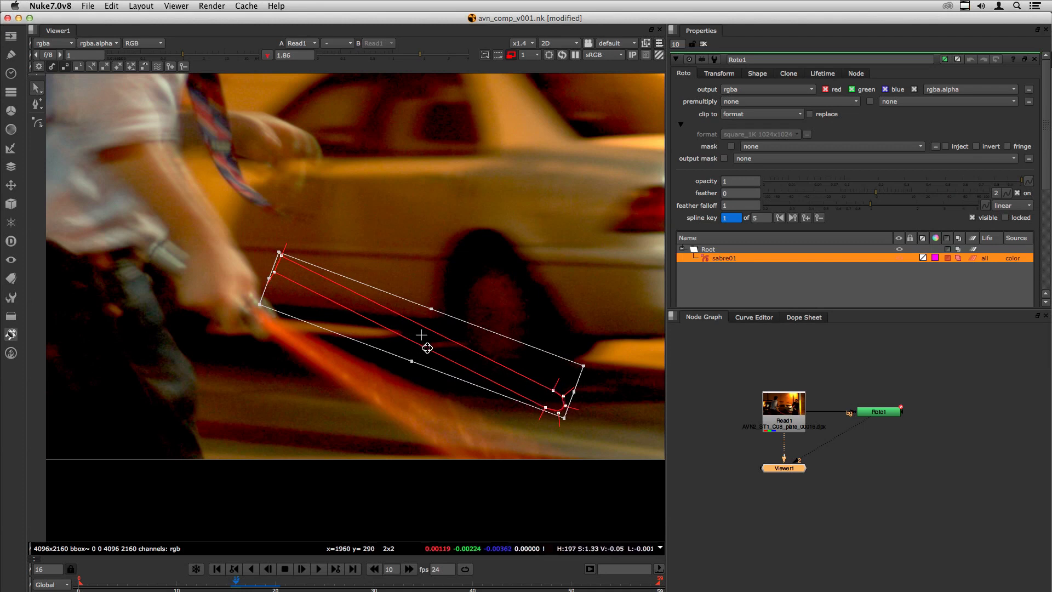
pyautogui.moveTo(428, 347); pyautogui.dragTo(417, 408)
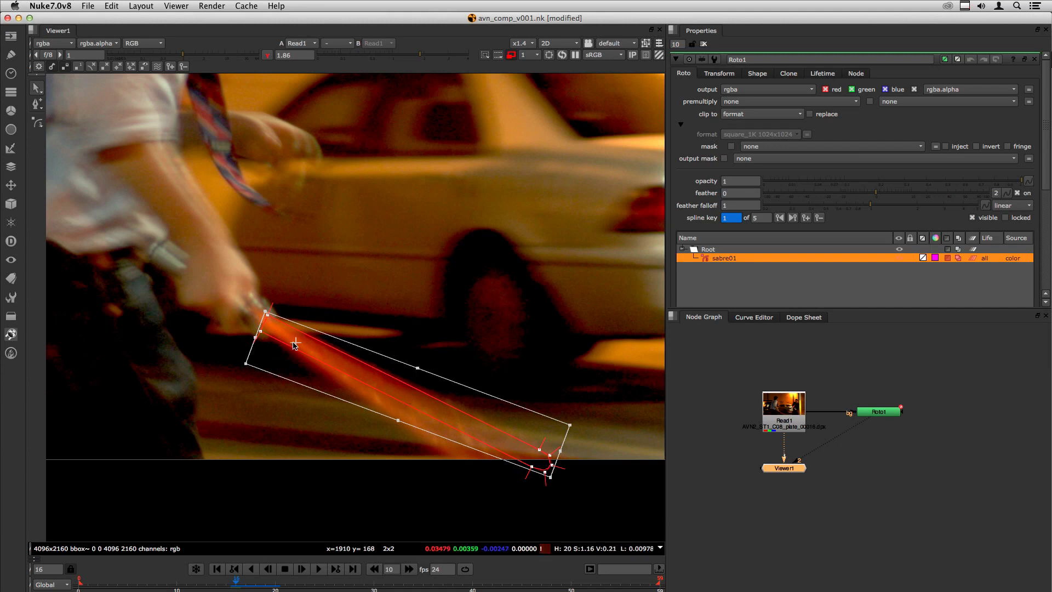
# - Place the pivot at the blade's base and fine-tune the shape's rotation to follow the real blade at frame 16
pyautogui.moveTo(557, 482); pyautogui.dragTo(541, 507)
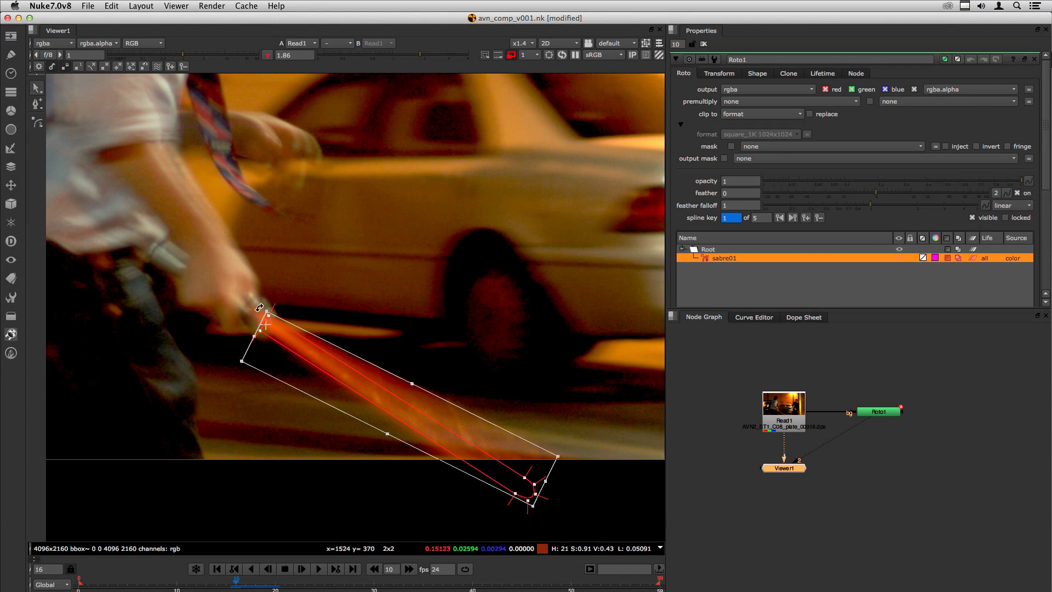
pyautogui.moveTo(496, 486); pyautogui.dragTo(486, 424, button='middle')
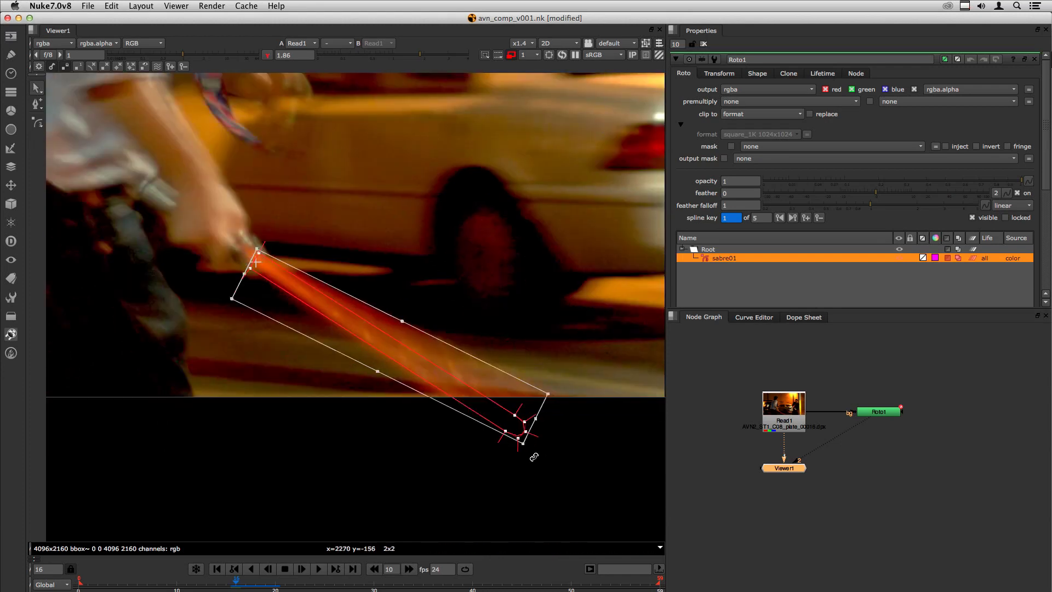
pyautogui.moveTo(524, 462)
pyautogui.mouseDown()
pyautogui.moveTo(533, 453)
pyautogui.moveTo(507, 460)
pyautogui.moveTo(530, 439)
pyautogui.moveTo(507, 451)
pyautogui.mouseUp()
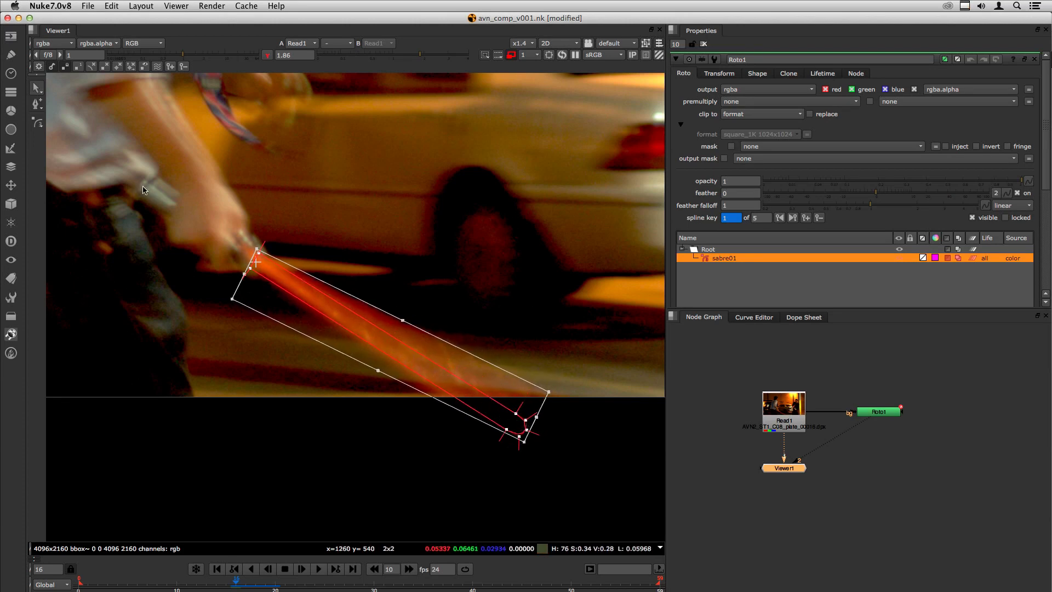
pyautogui.click(561, 472)
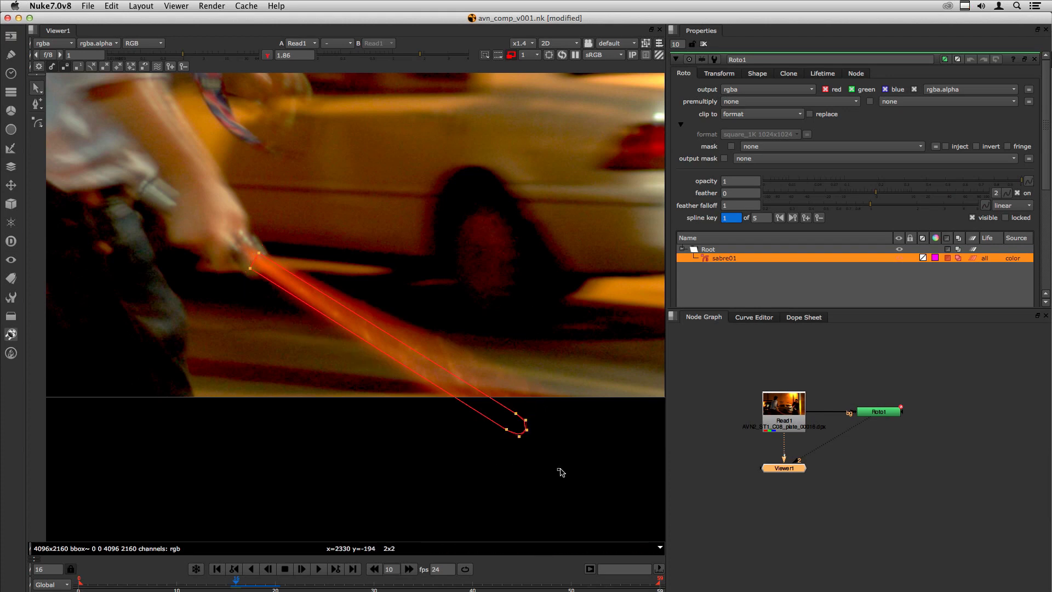
# - Select all points of the blade shape at frame 16 and rotate it slightly upward around the pivot at its base
pyautogui.moveTo(560, 472); pyautogui.dragTo(500, 405)
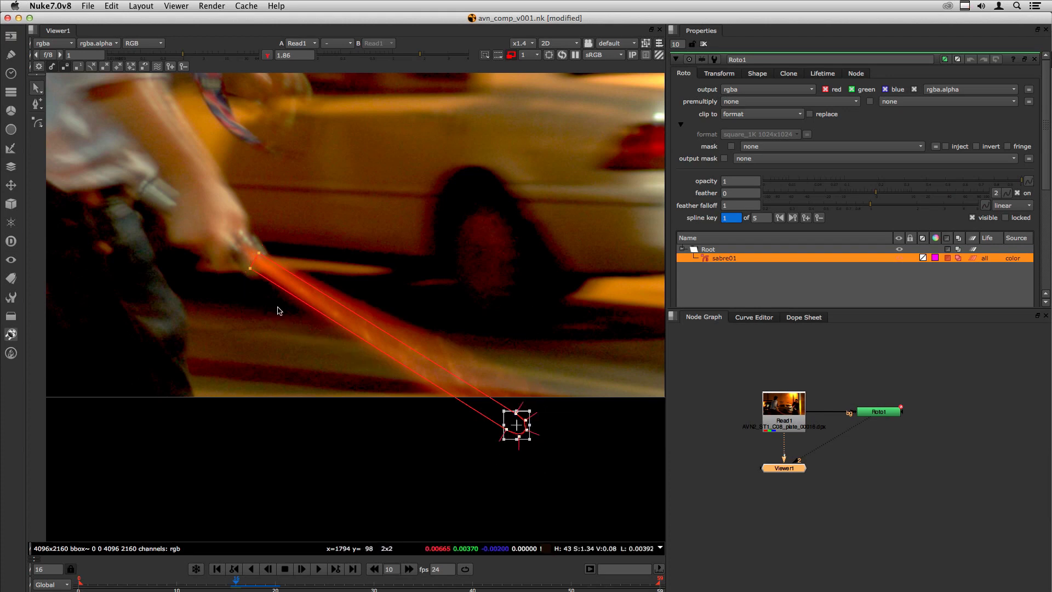
pyautogui.moveTo(215, 231); pyautogui.dragTo(648, 533)
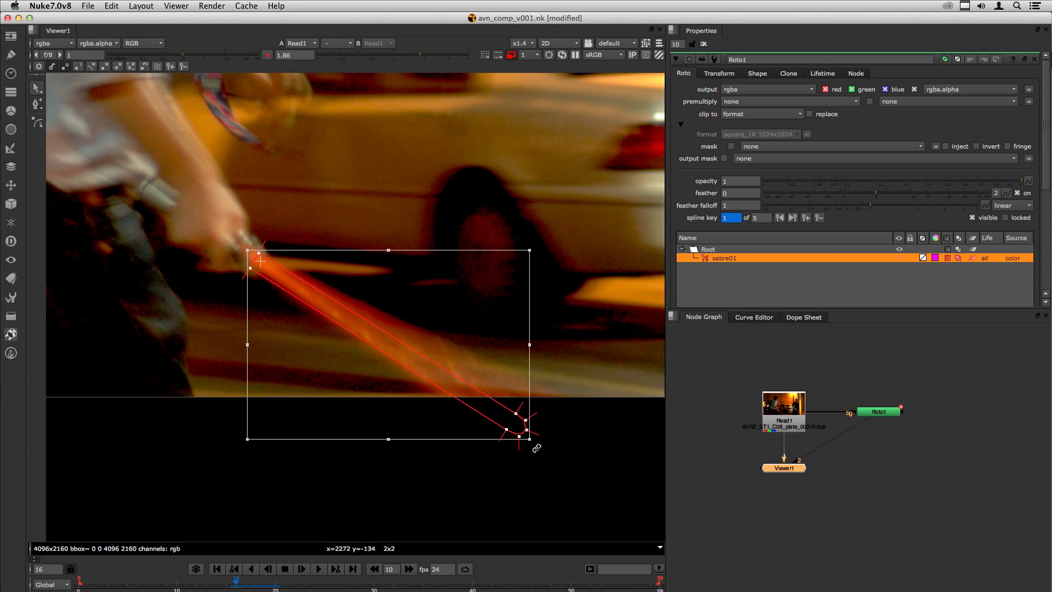
pyautogui.moveTo(536, 448); pyautogui.dragTo(543, 437)
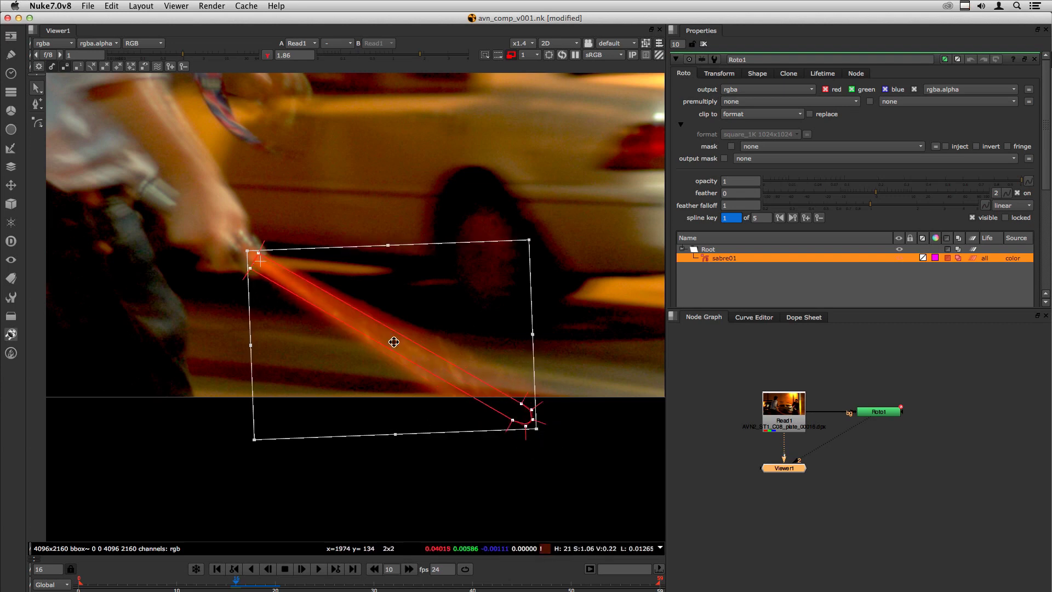
# - Display the Roto result with the overlay hidden and compare the motion-blurred blade between frames 16 and 17
pyautogui.press('Right')
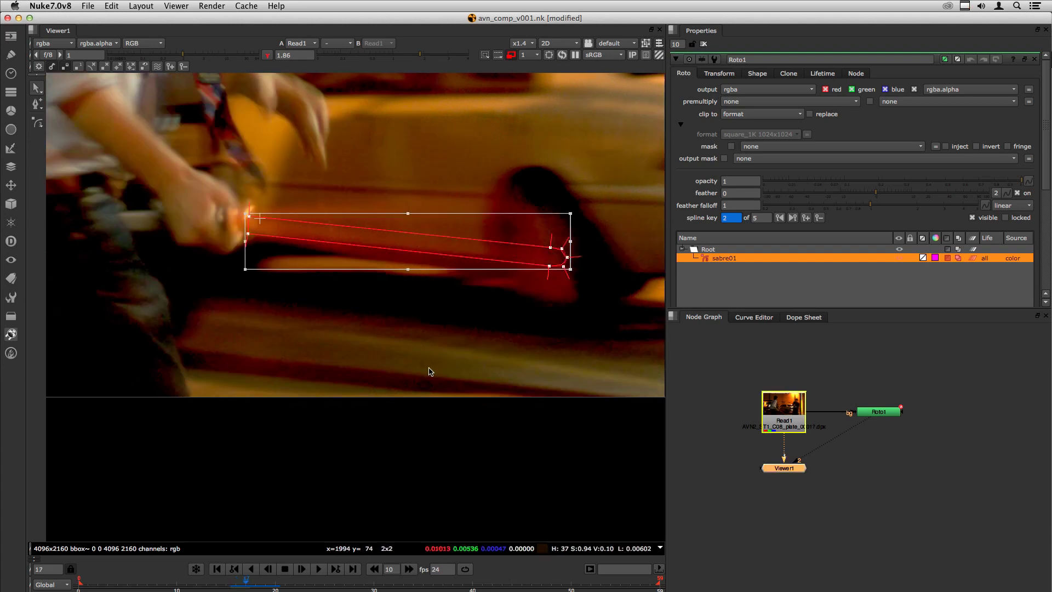
pyautogui.click(880, 411)
pyautogui.press('2')
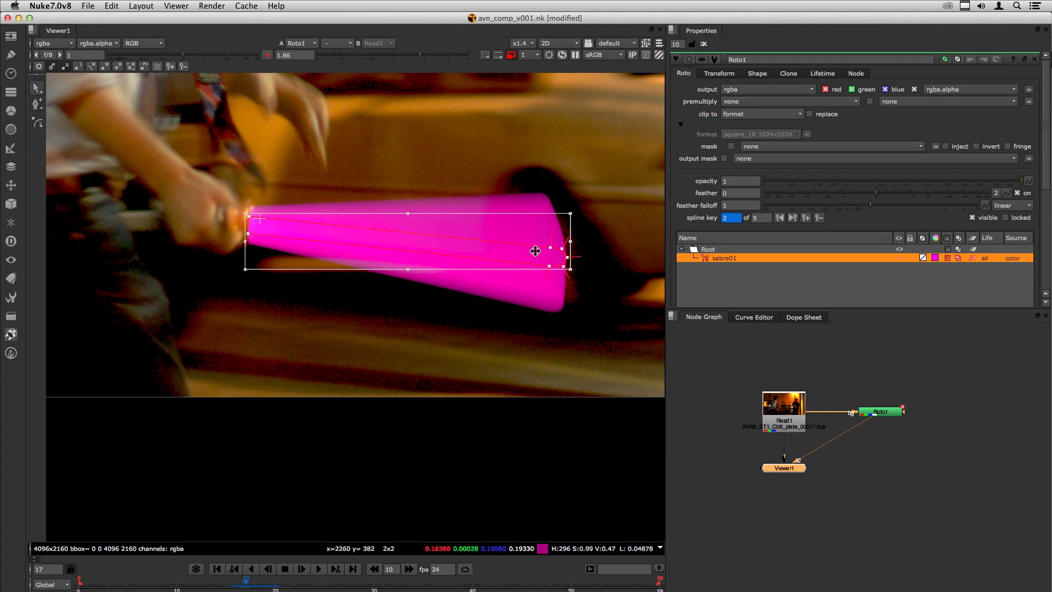
pyautogui.press('o')
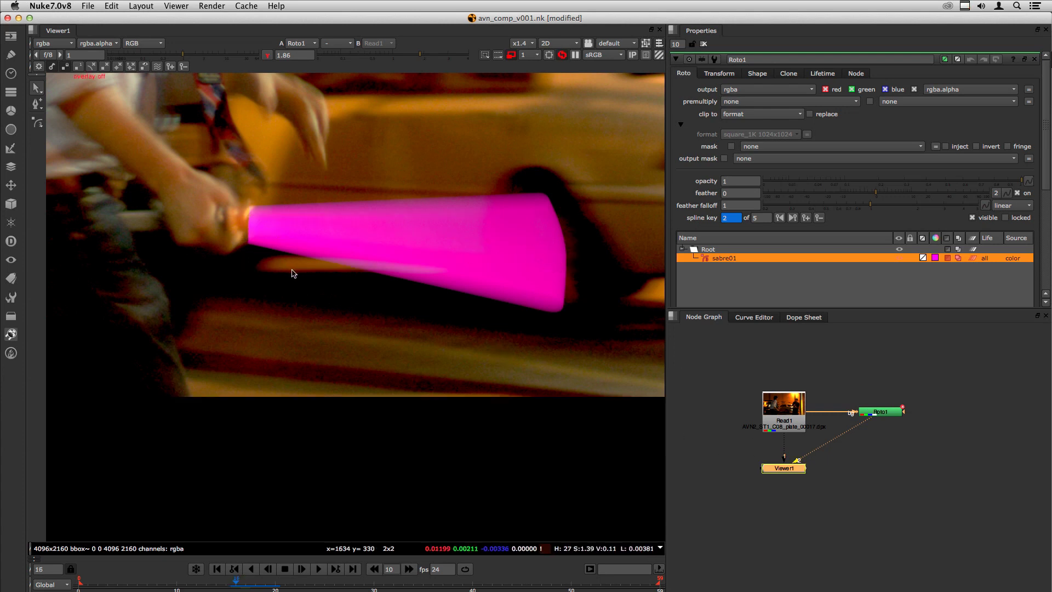
pyautogui.press('Right')
pyautogui.press('Left')
pyautogui.press('Left')
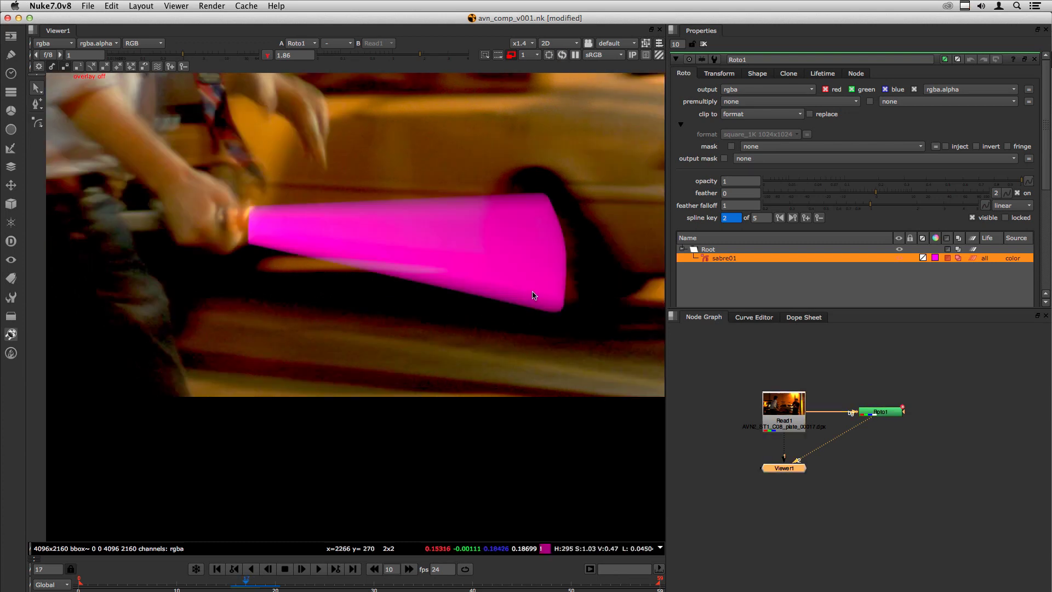
pyautogui.press('Right')
# - Restore the overlay and move the blade shape's tip points outward at frame 17 to lengthen the blade
pyautogui.click(889, 422)
pyautogui.click(892, 417)
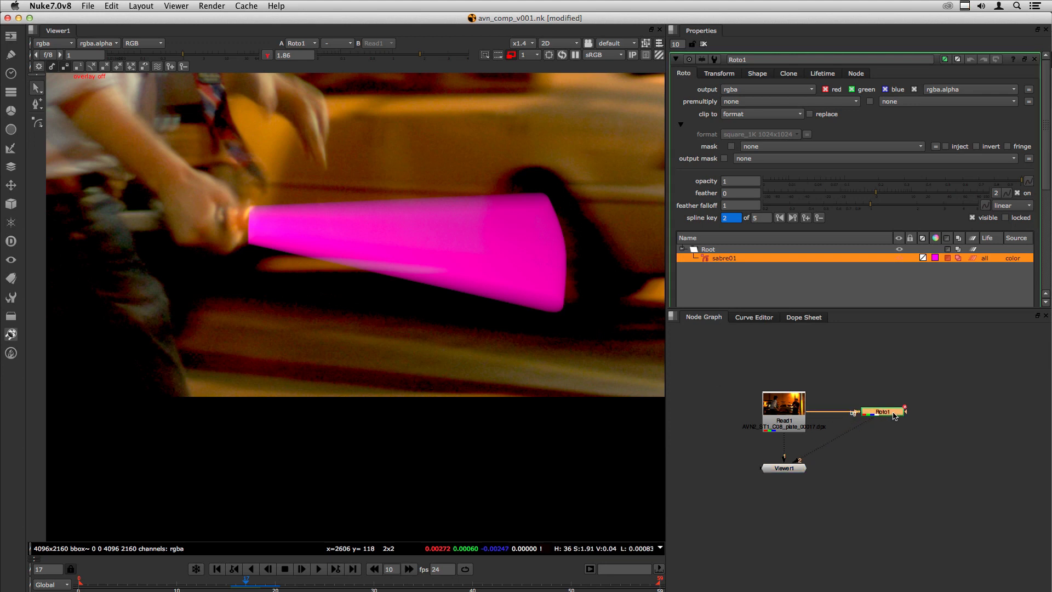
pyautogui.press('o')
pyautogui.moveTo(521, 217); pyautogui.dragTo(615, 310)
pyautogui.moveTo(559, 258); pyautogui.dragTo(572, 251)
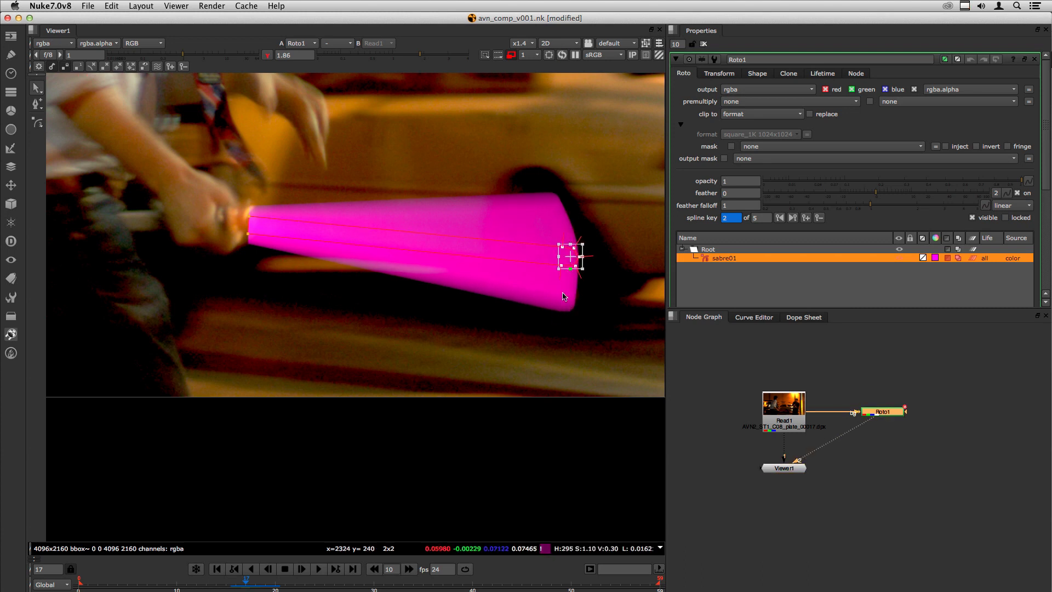
# - Compare frames 16 and 17, then move the tip points outward along the blade at frame 16
pyautogui.press('Left')
pyautogui.press('Left')
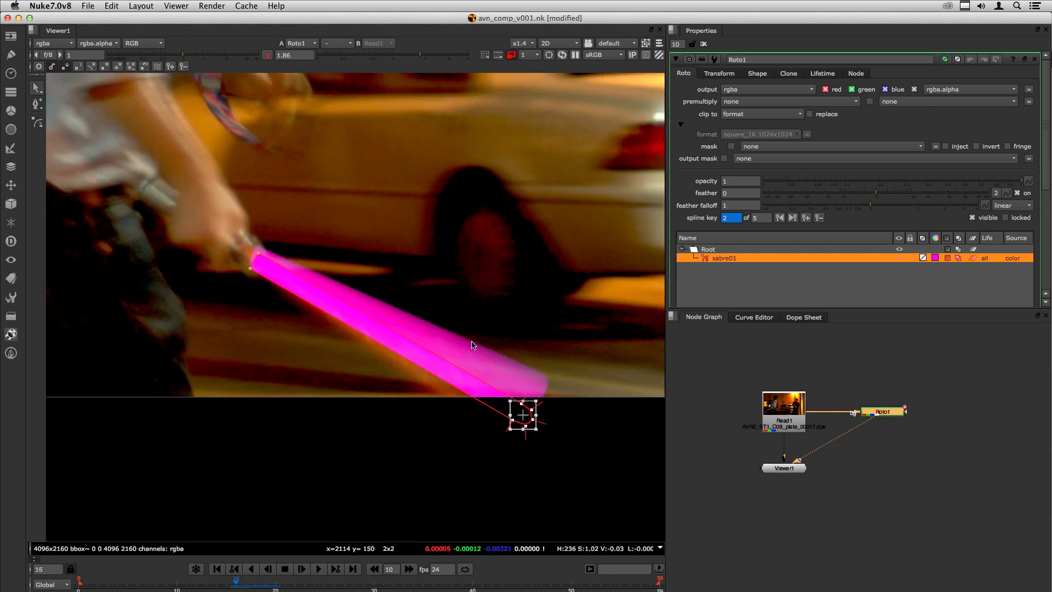
pyautogui.press('Right')
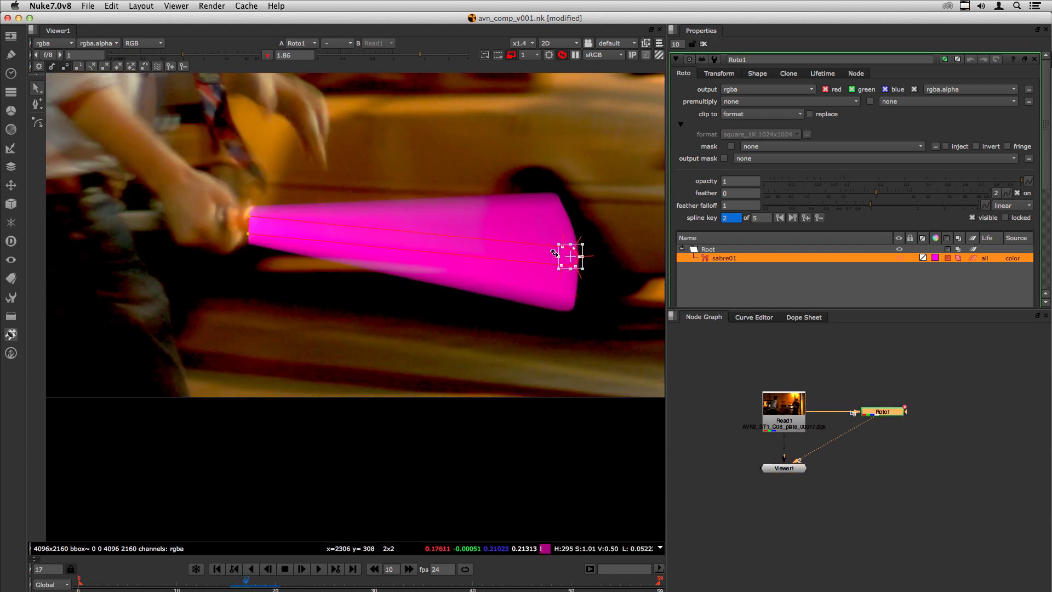
pyautogui.press('Left')
pyautogui.moveTo(520, 418); pyautogui.dragTo(565, 443)
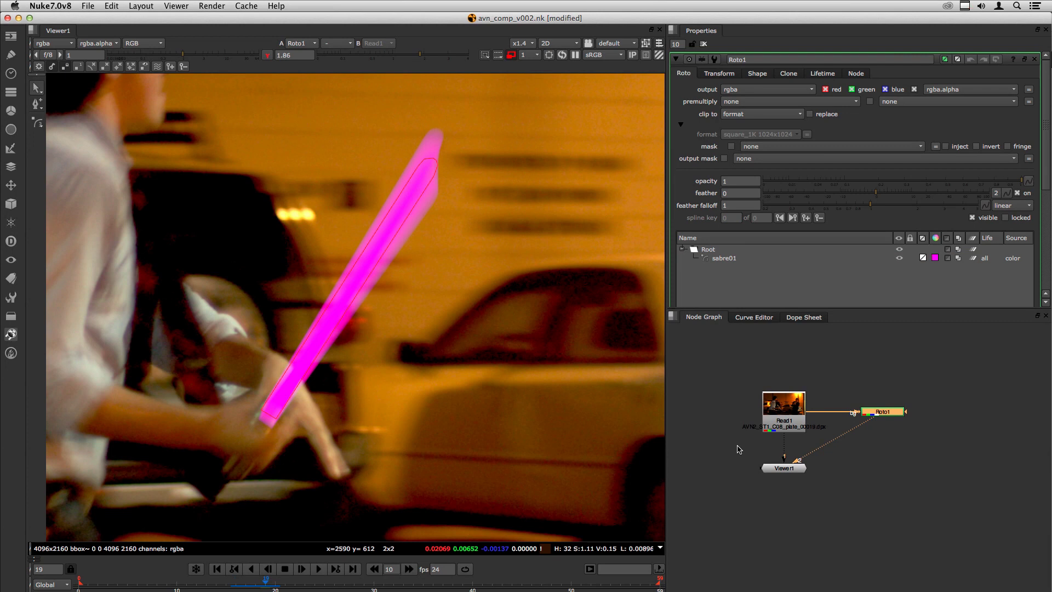
# - View the original plate at frame 19 and select all points of the blade shape
pyautogui.click(785, 413)
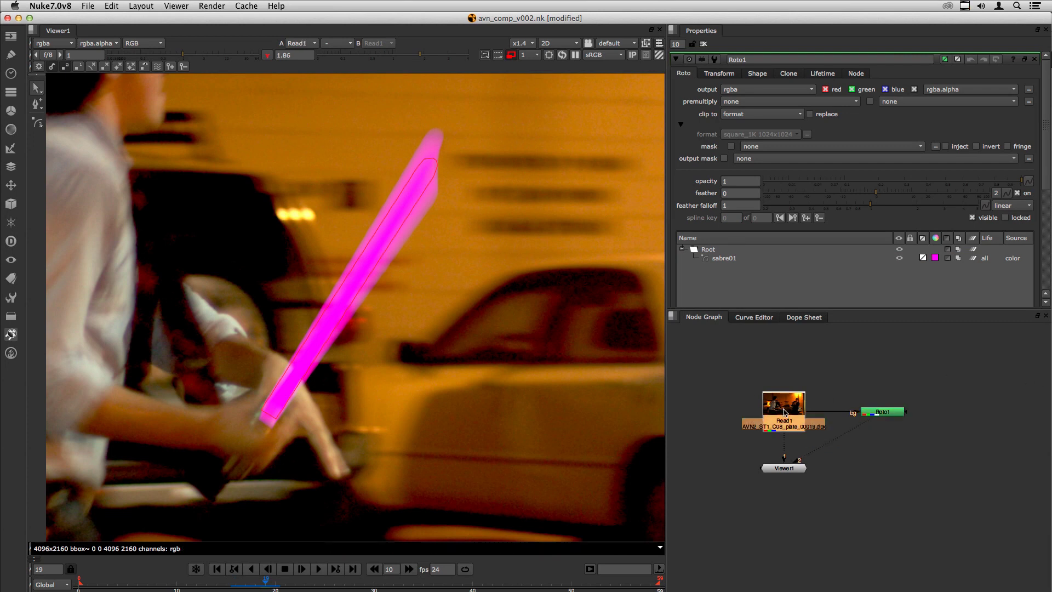
pyautogui.press('1')
pyautogui.moveTo(183, 123); pyautogui.dragTo(504, 445)
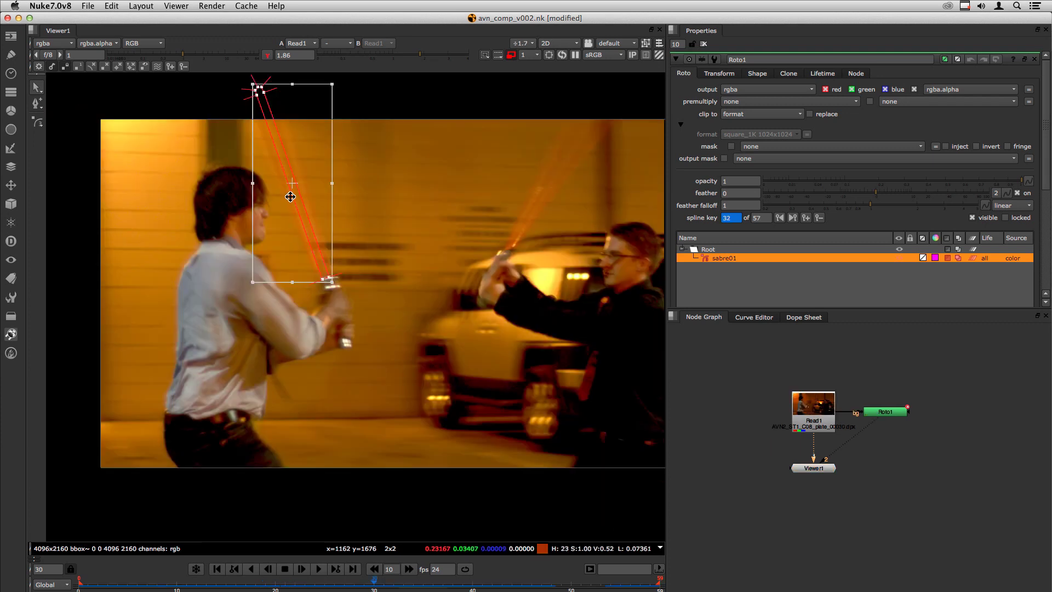
# - Rotate the foreground blade shape slightly clockwise at frame 30 to refine its angle against the blurred blade
pyautogui.moveTo(291, 195); pyautogui.dragTo(336, 252, button='middle')
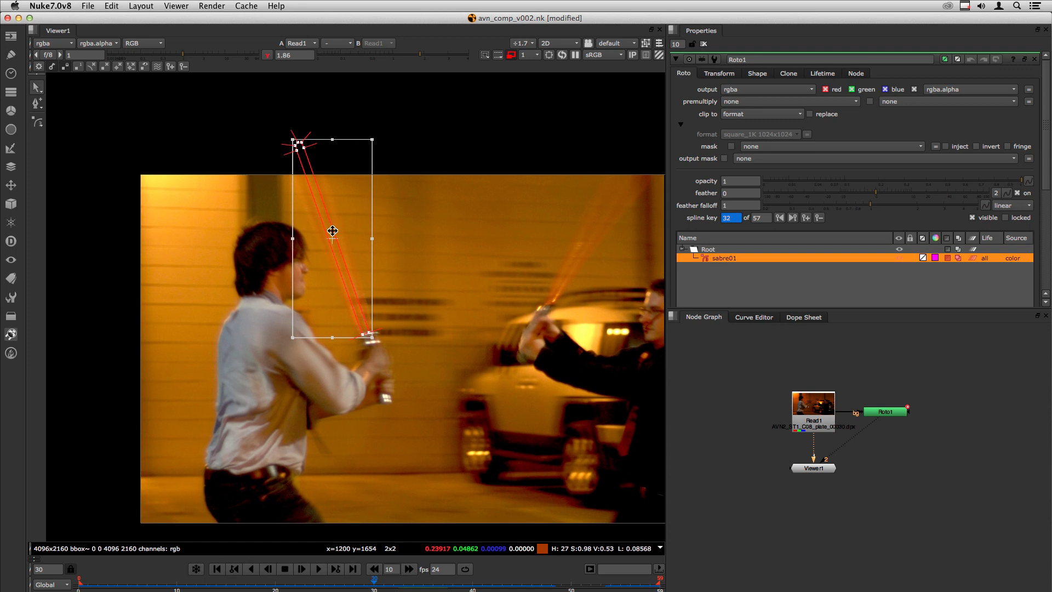
pyautogui.scroll(3, 334, 243)
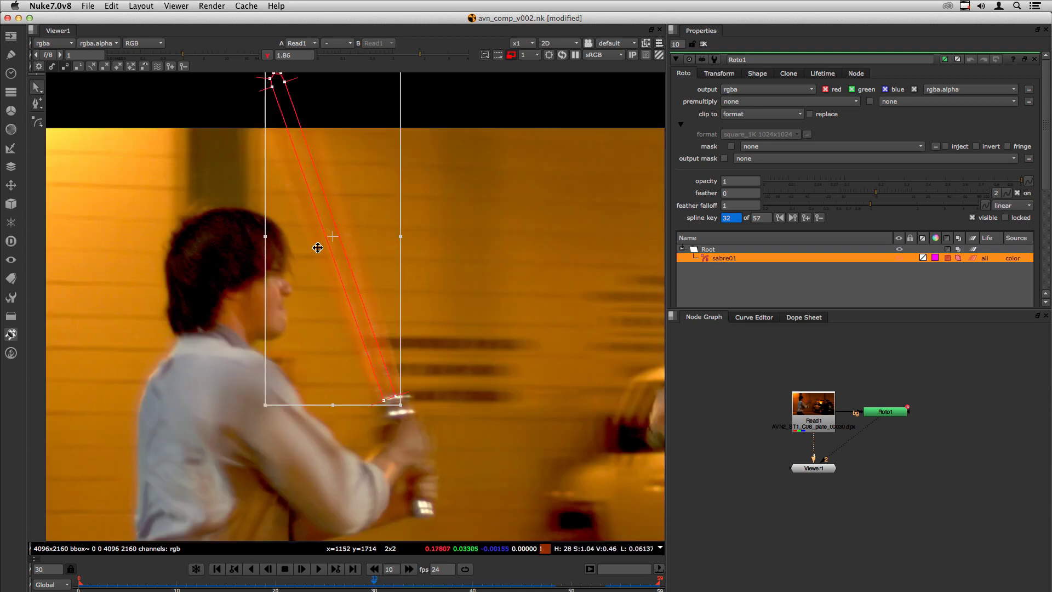
pyautogui.scroll(2, 334, 239)
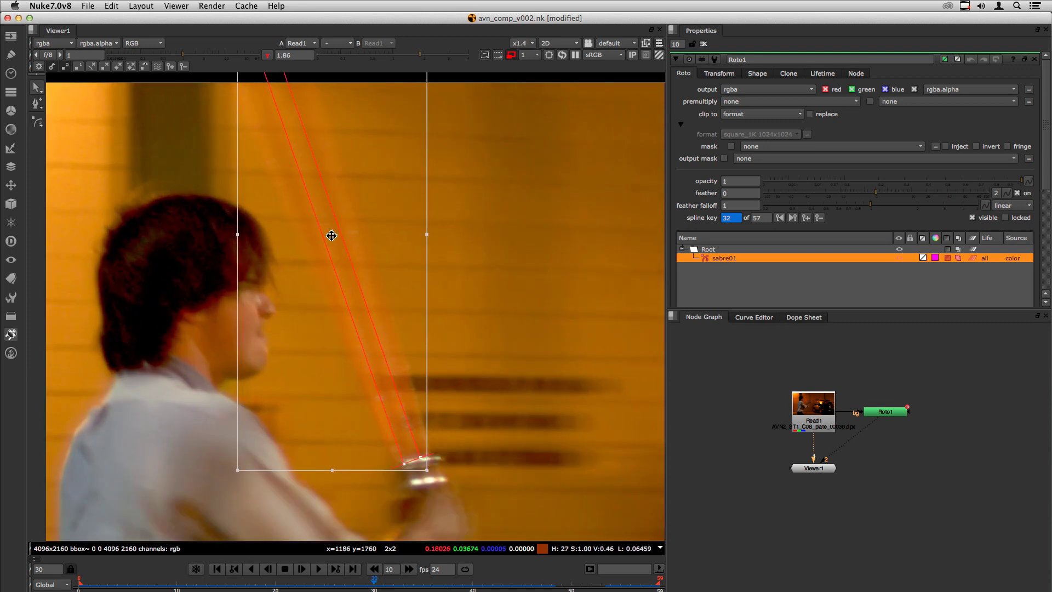
pyautogui.scroll(-2, 332, 236)
pyautogui.scroll(-1, 331, 236)
pyautogui.moveTo(242, 89); pyautogui.dragTo(246, 140, button='middle')
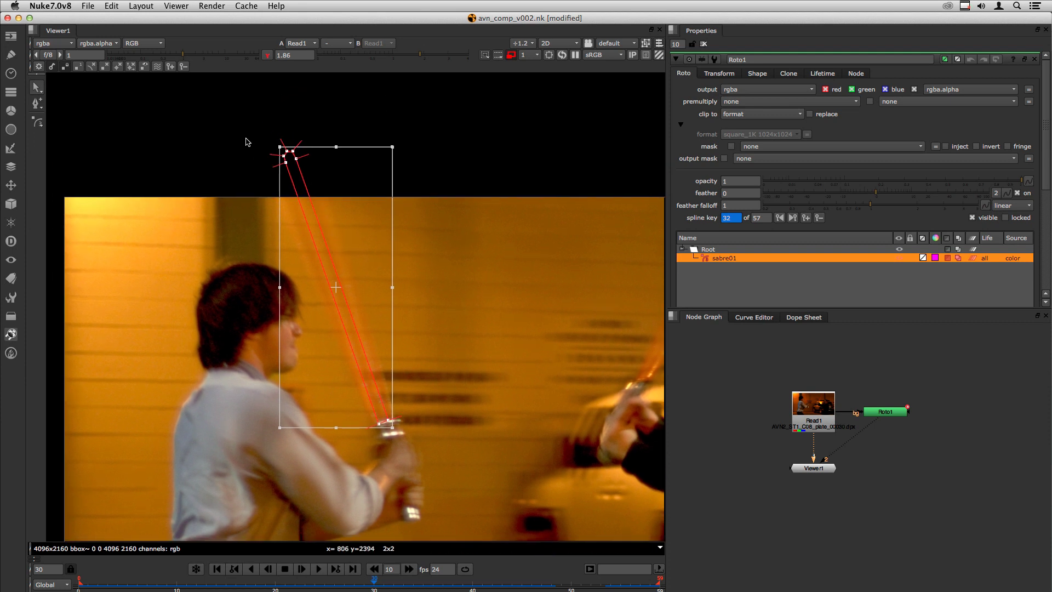
pyautogui.moveTo(269, 136)
pyautogui.mouseDown()
pyautogui.moveTo(256, 147)
pyautogui.moveTo(286, 117)
pyautogui.moveTo(372, 117)
pyautogui.moveTo(460, 152)
pyautogui.moveTo(486, 228)
pyautogui.moveTo(261, 133)
pyautogui.moveTo(239, 151)
pyautogui.moveTo(266, 124)
pyautogui.moveTo(308, 115)
pyautogui.moveTo(256, 137)
pyautogui.moveTo(214, 179)
pyautogui.moveTo(259, 141)
pyautogui.moveTo(275, 140)
pyautogui.mouseUp()
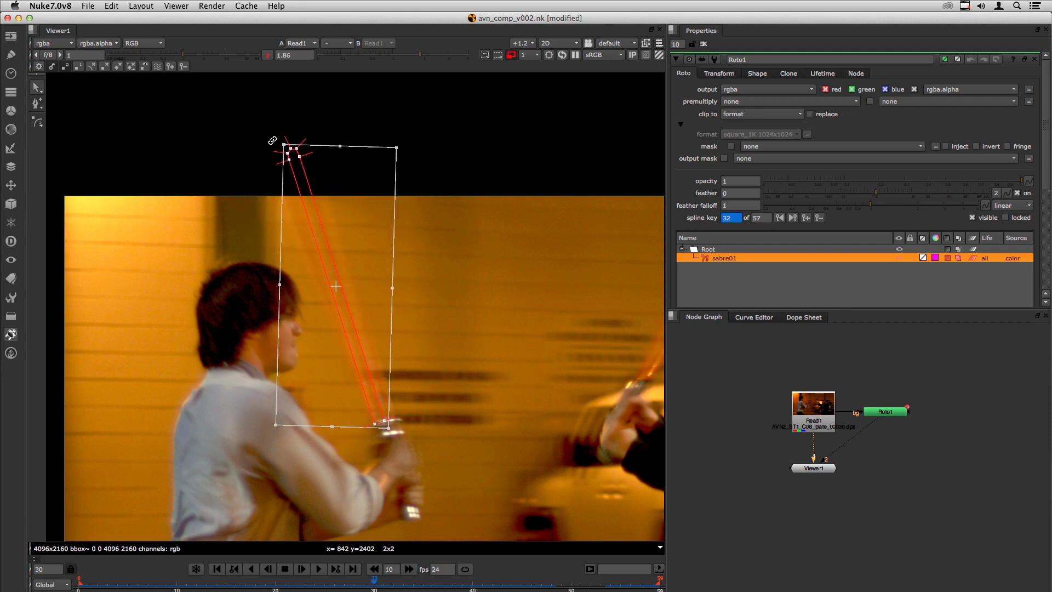
# - Step through frames 29 to 31 to examine how the blade shape follows the swing around frame 30
pyautogui.moveTo(364, 264); pyautogui.dragTo(327, 243, button='middle')
pyautogui.scroll(-2, 355, 265)
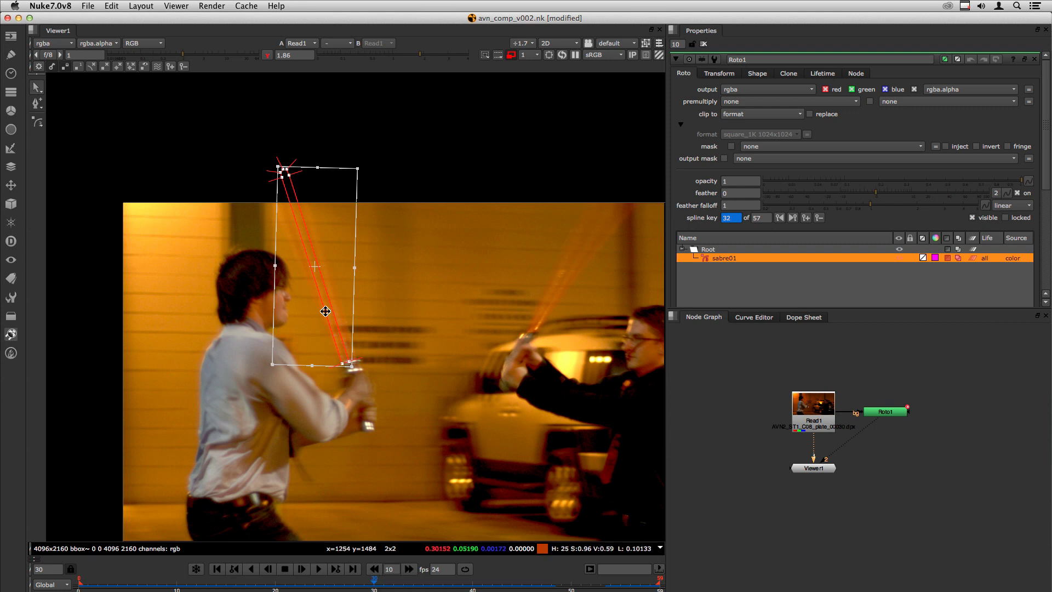
pyautogui.press('Left')
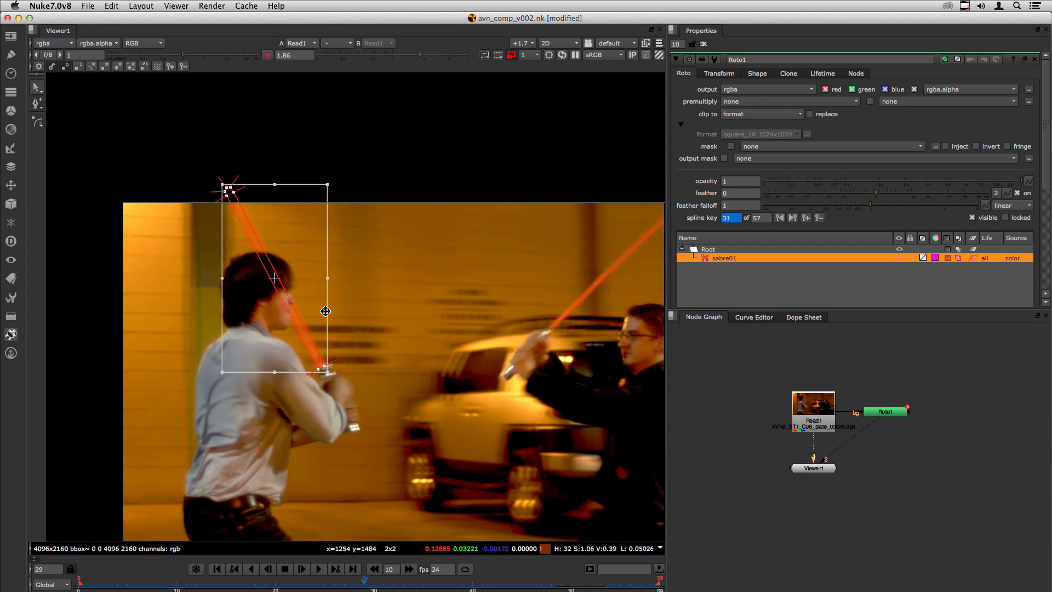
pyautogui.press('Right')
pyautogui.press('Right')
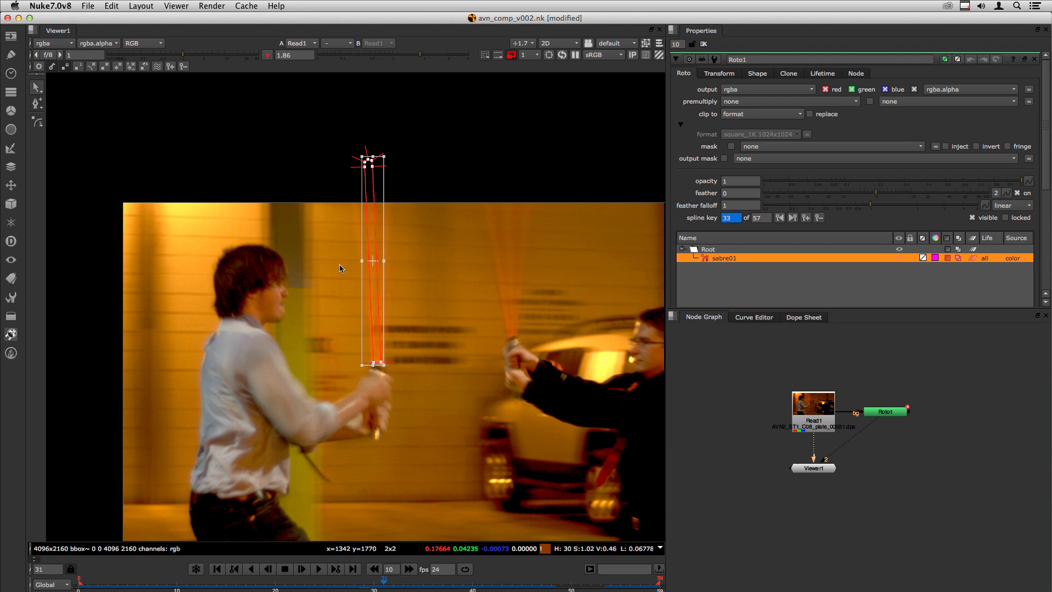
pyautogui.press('Left')
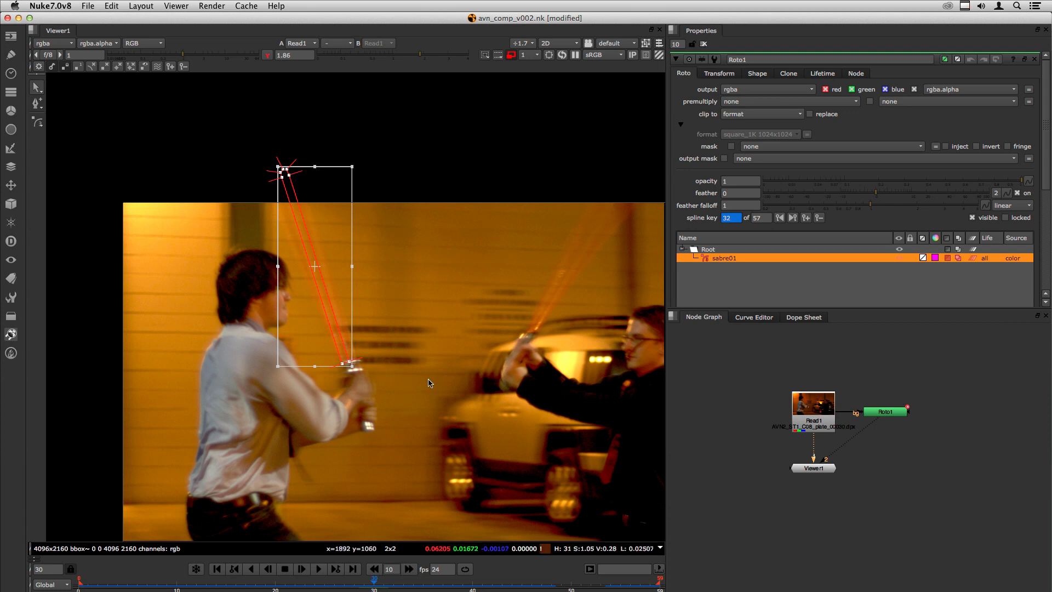
# - Go to frame 0 and compare the blade shape's keyframe there with the one at frame -1
pyautogui.click(80, 585)
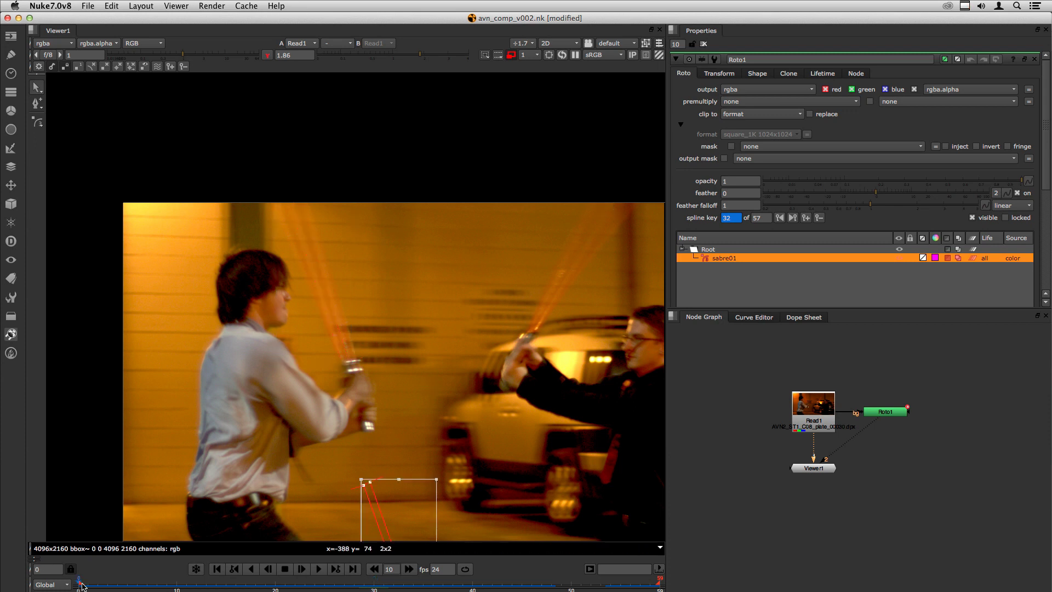
pyautogui.moveTo(334, 438); pyautogui.dragTo(346, 320, button='middle')
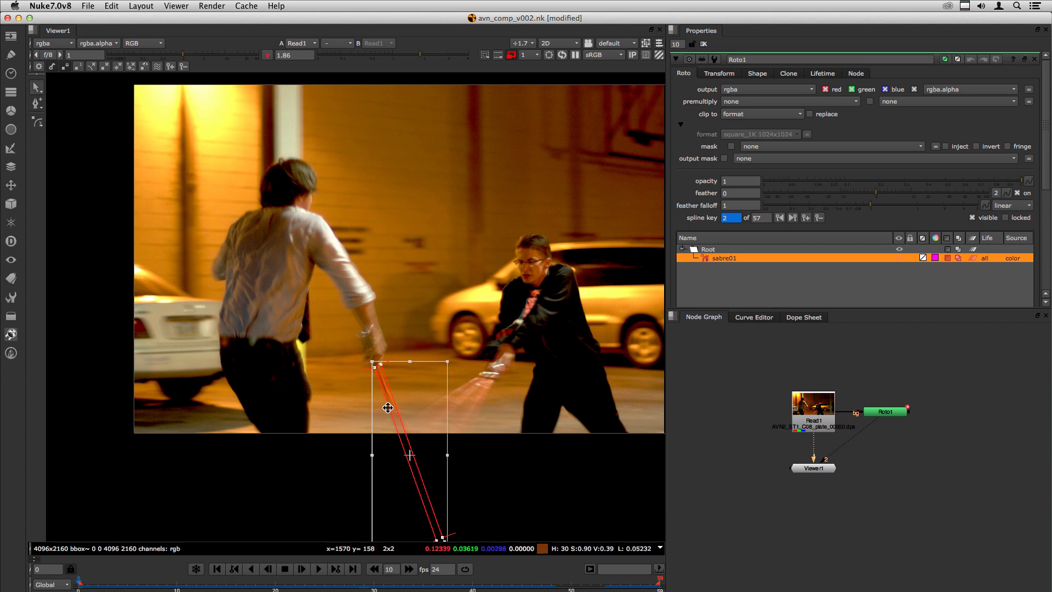
pyautogui.press('Left')
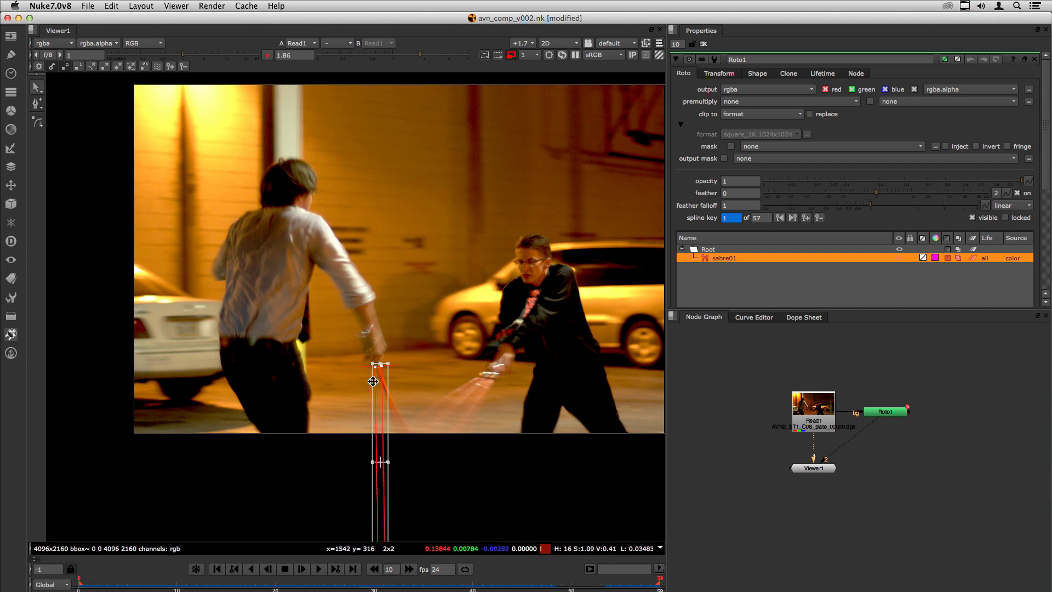
pyautogui.press('Right')
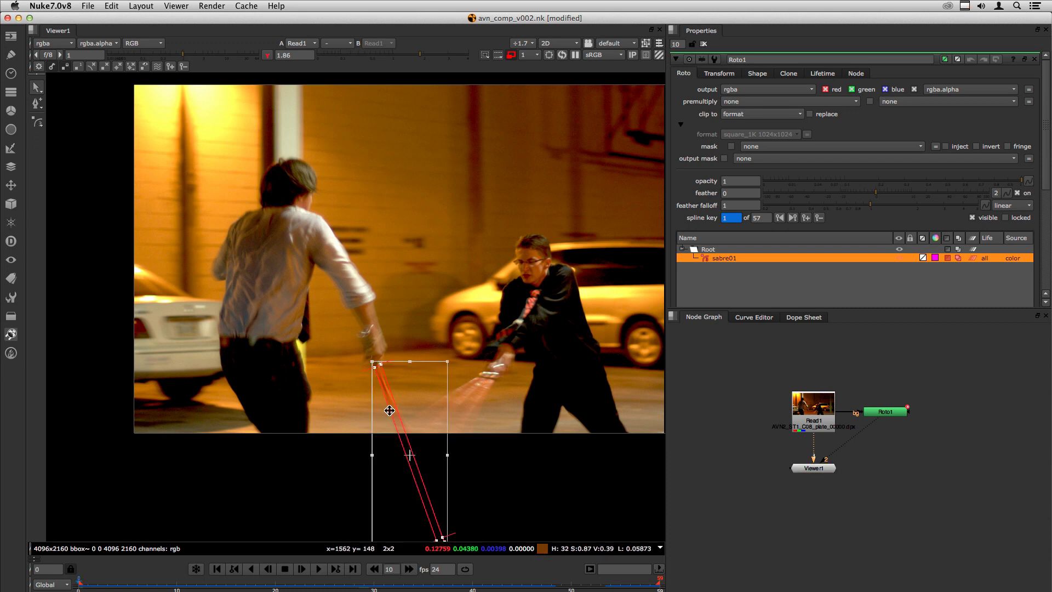